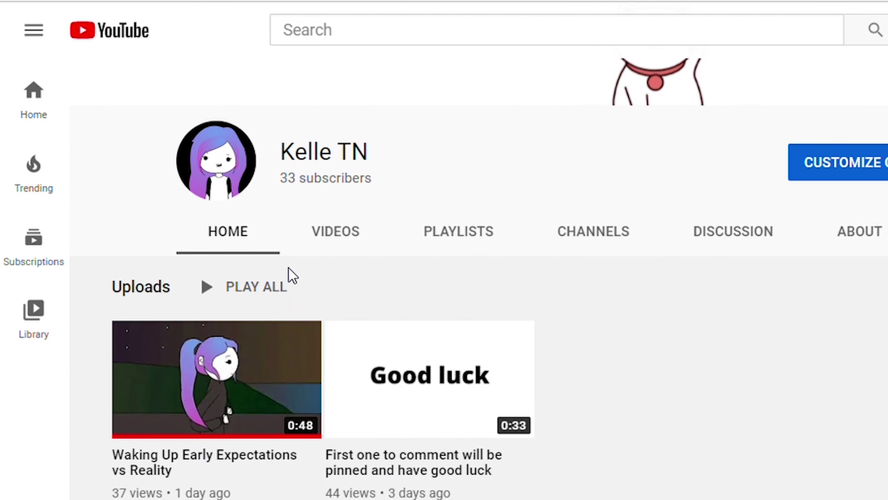
pyautogui.scroll(5, 290, 274)
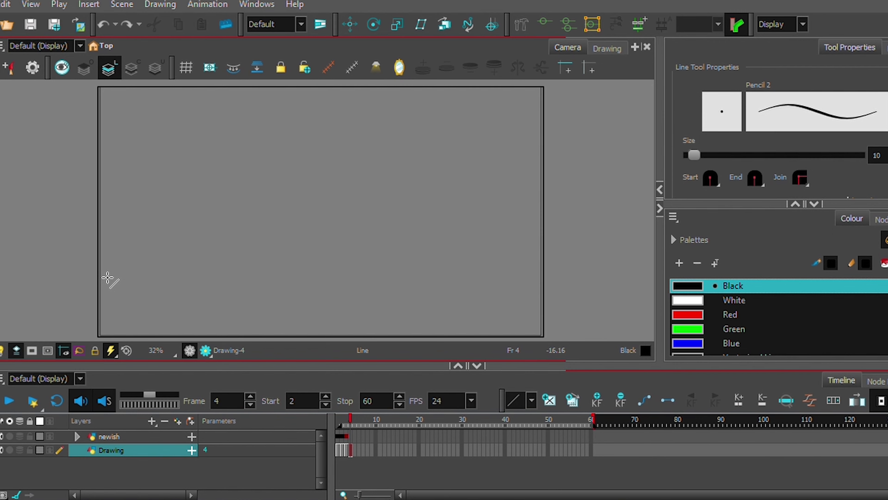
pyautogui.moveTo(108, 277); pyautogui.dragTo(331, 272)
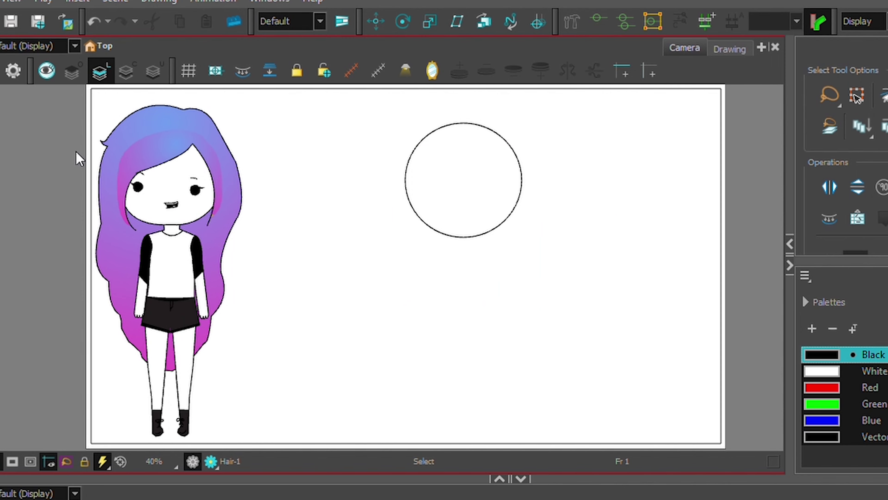
# - Draw a long hair outline with jagged tips down both sides of the face circle using the Pencil tool
pyautogui.hotkey('alt', '/')
pyautogui.moveTo(401, 141); pyautogui.dragTo(395, 210)
pyautogui.moveTo(418, 304); pyautogui.dragTo(423, 327)
pyautogui.hotkey('ctrl', 'z')
pyautogui.moveTo(402, 145)
pyautogui.mouseDown()
pyautogui.moveTo(398, 313)
pyautogui.moveTo(432, 328)
pyautogui.mouseUp()
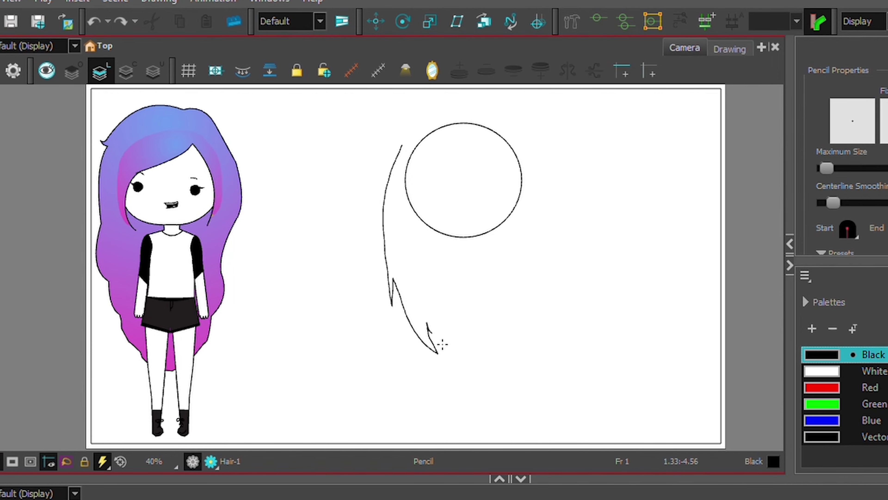
pyautogui.moveTo(524, 275); pyautogui.dragTo(515, 140)
pyautogui.scroll(5, 546, 143)
pyautogui.hotkey('alt', 'q')
pyautogui.click(463, 189)
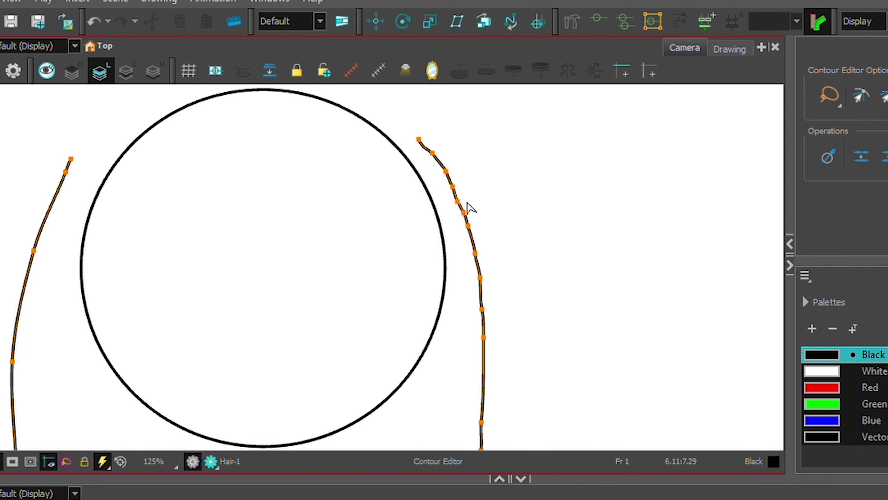
pyautogui.scroll(-5, 471, 207)
pyautogui.click(347, 322)
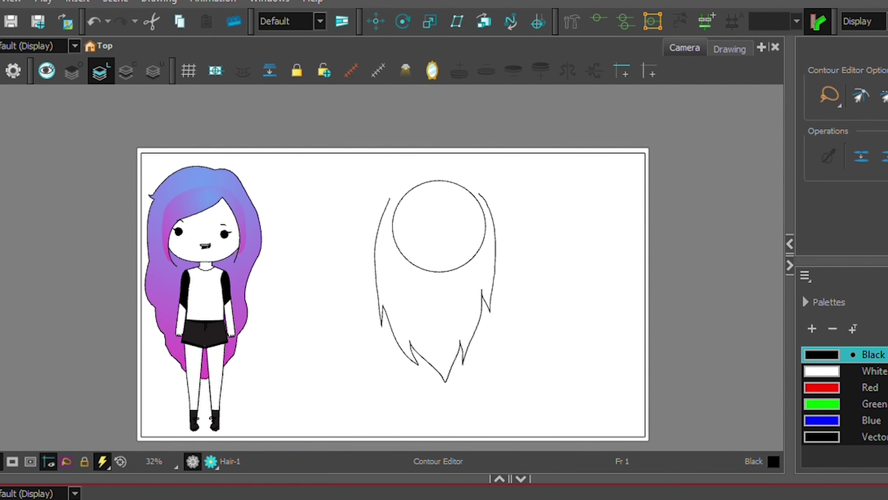
# - Draw a side-swept bangs outline across the face circle on the Bangs layer with the Pencil tool
pyautogui.press('/')
pyautogui.scroll(3, 430, 190)
pyautogui.hotkey('alt', '/')
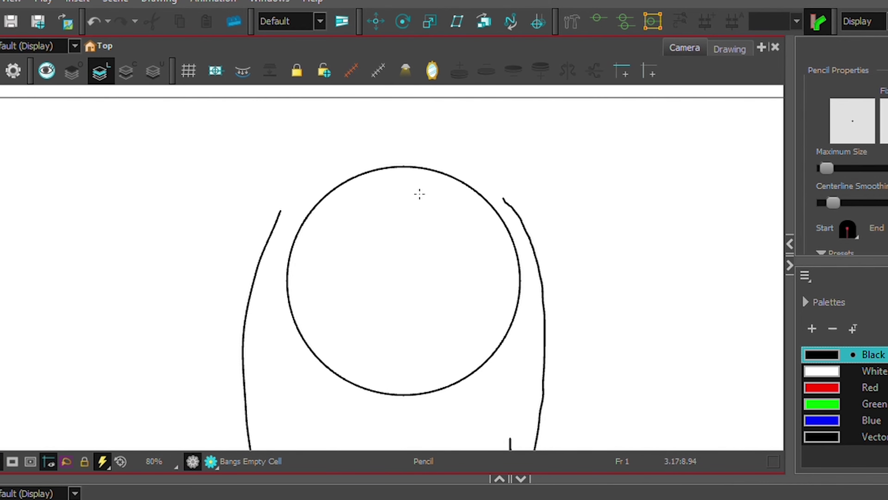
pyautogui.moveTo(430, 191)
pyautogui.mouseDown()
pyautogui.moveTo(492, 164)
pyautogui.moveTo(537, 214)
pyautogui.mouseUp()
pyautogui.moveTo(675, 131)
pyautogui.mouseDown()
pyautogui.moveTo(585, 321)
pyautogui.moveTo(542, 255)
pyautogui.mouseUp()
pyautogui.hotkey('ctrl', 'z')
pyautogui.moveTo(665, 125)
pyautogui.mouseDown()
pyautogui.moveTo(537, 212)
pyautogui.moveTo(384, 213)
pyautogui.mouseUp()
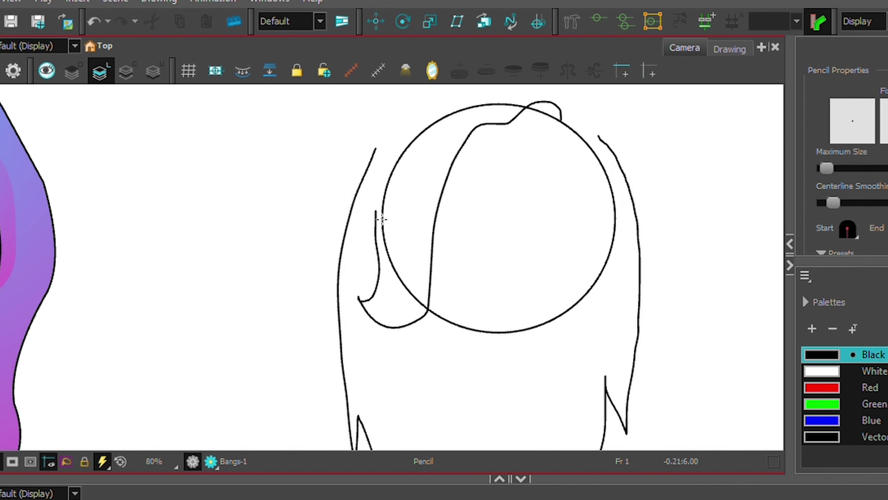
pyautogui.moveTo(529, 167); pyautogui.dragTo(506, 240)
# - Close the bangs outline over the head with an invisible stroke and curve it using the Contour Editor
pyautogui.hotkey('alt', 'k')
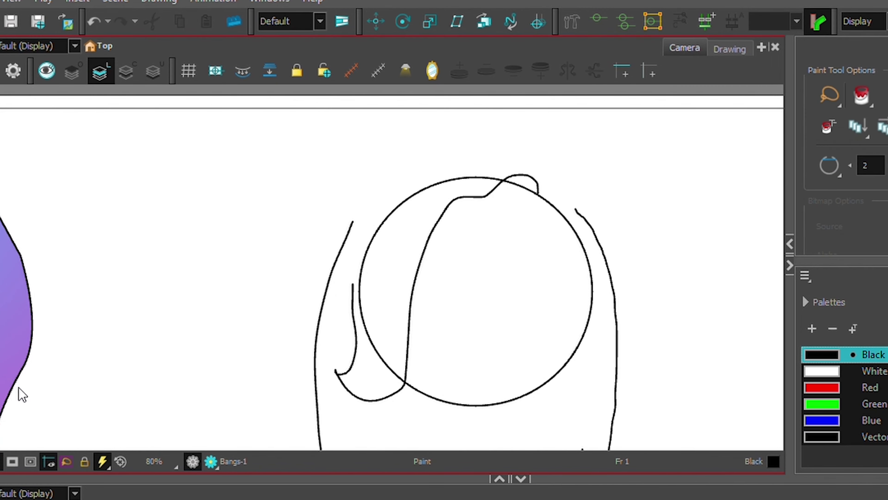
pyautogui.moveTo(553, 207); pyautogui.dragTo(556, 209)
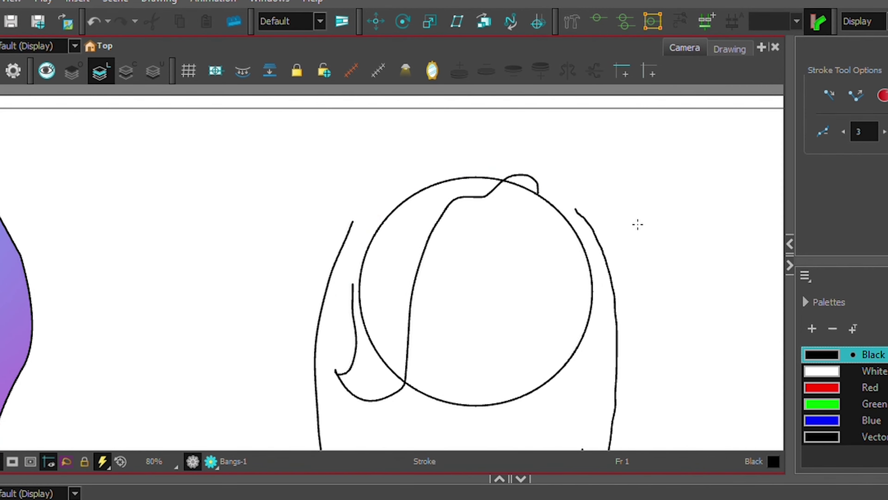
pyautogui.hotkey('alt', 'q')
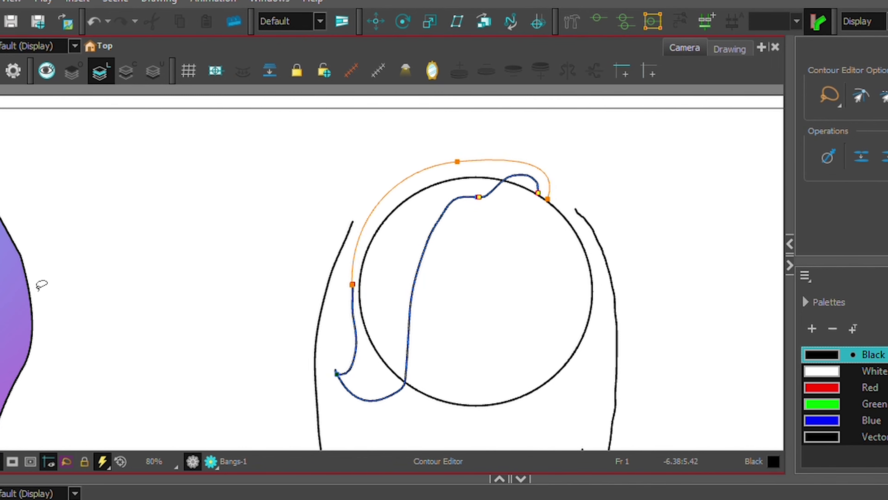
pyautogui.hotkey('alt', 's')
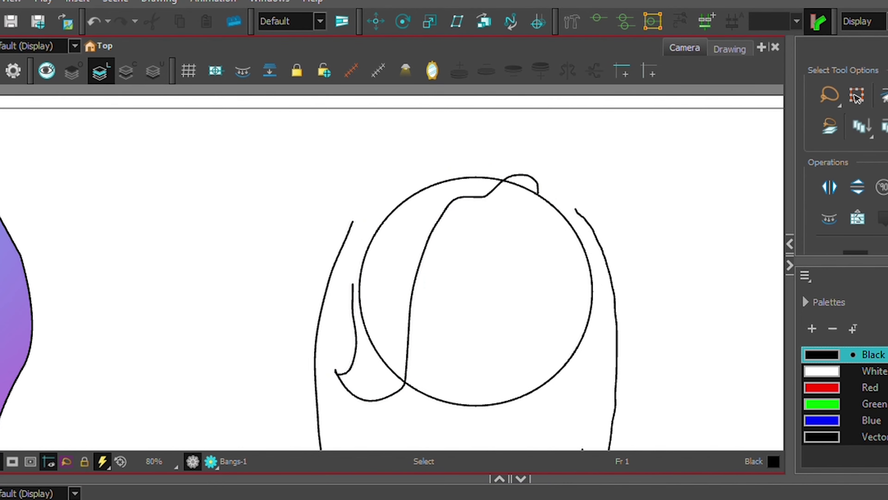
# - Rename the newish layer as face
pyautogui.click(500, 479)
pyautogui.click(95, 462)
pyautogui.moveTo(121, 478); pyautogui.dragTo(121, 459)
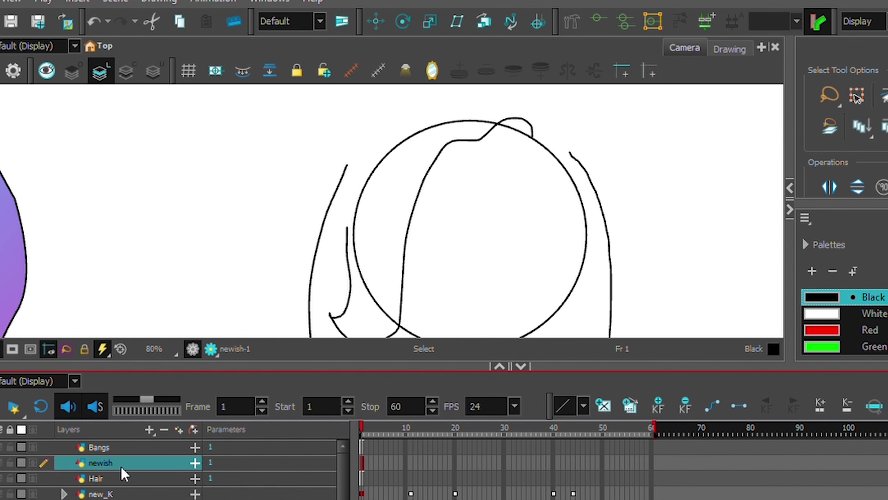
pyautogui.click(101, 493)
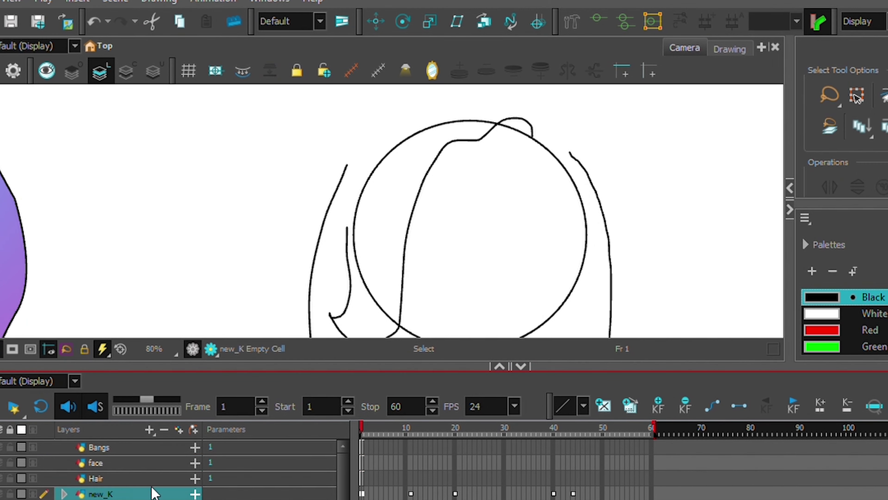
# - Try to draw the top of the hair freehand on the Hair layer to join the two side outlines
pyautogui.click(96, 478)
pyautogui.hotkey('alt', '/')
pyautogui.moveTo(408, 176); pyautogui.dragTo(567, 198)
pyautogui.moveTo(507, 184); pyautogui.dragTo(675, 106)
pyautogui.hotkey('ctrl', 'z')
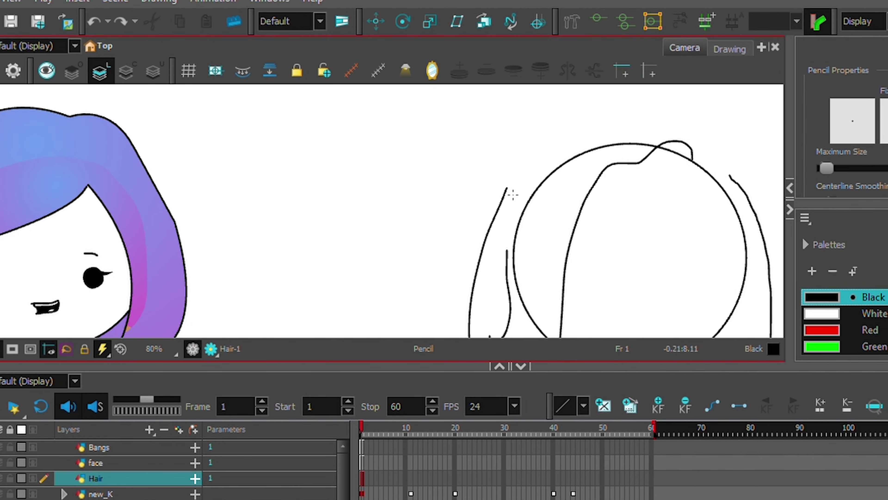
pyautogui.moveTo(509, 193)
pyautogui.mouseDown()
pyautogui.moveTo(622, 102)
pyautogui.moveTo(692, 133)
pyautogui.moveTo(707, 125)
pyautogui.moveTo(780, 255)
pyautogui.moveTo(773, 322)
pyautogui.mouseUp()
pyautogui.hotkey('ctrl', 'z')
pyautogui.scroll(-3, 639, 175)
pyautogui.hotkey('ctrl', 'z')
pyautogui.hotkey('ctrl', 'z')
pyautogui.scroll(4, 355, 207)
pyautogui.moveTo(322, 204); pyautogui.dragTo(498, 133)
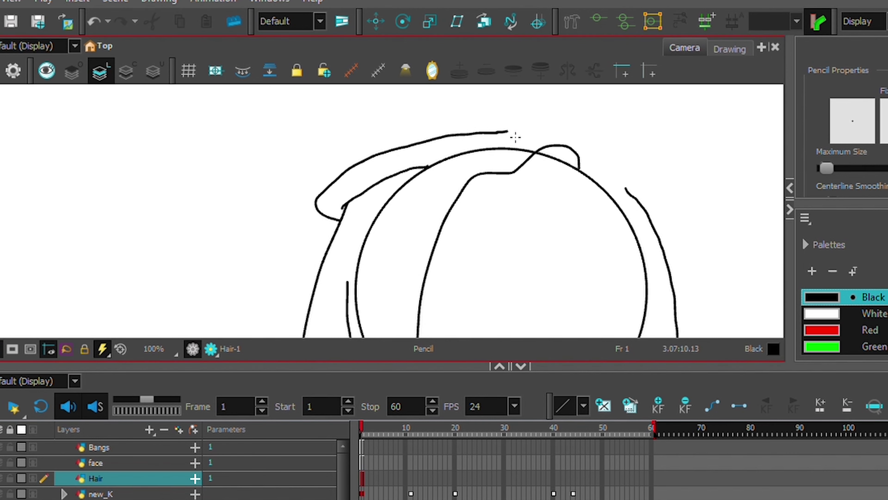
pyautogui.hotkey('ctrl', 'z')
pyautogui.hotkey('ctrl', 'z')
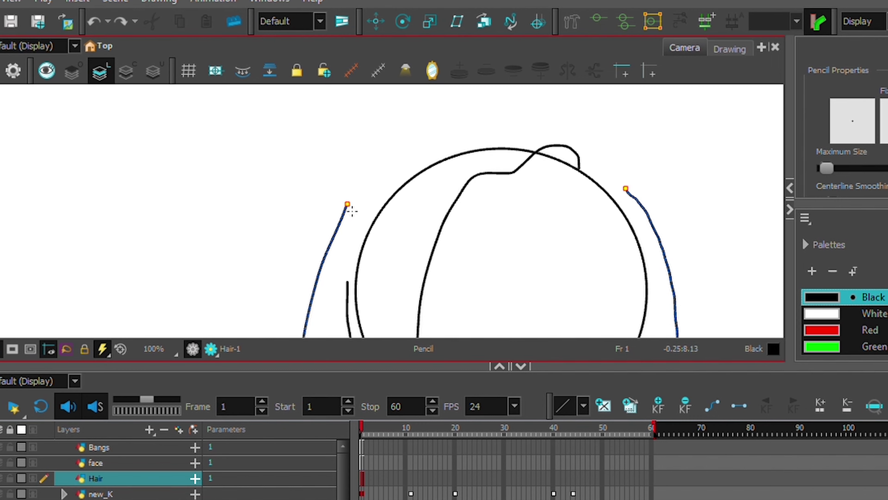
# - Extend the left hair outline over the head with the Contour Editor and curve it toward the right side
pyautogui.hotkey('alt', 'q')
pyautogui.moveTo(348, 205)
pyautogui.mouseDown()
pyautogui.moveTo(488, 111)
pyautogui.moveTo(466, 118)
pyautogui.moveTo(571, 125)
pyautogui.mouseUp()
pyautogui.moveTo(367, 155); pyautogui.dragTo(383, 109)
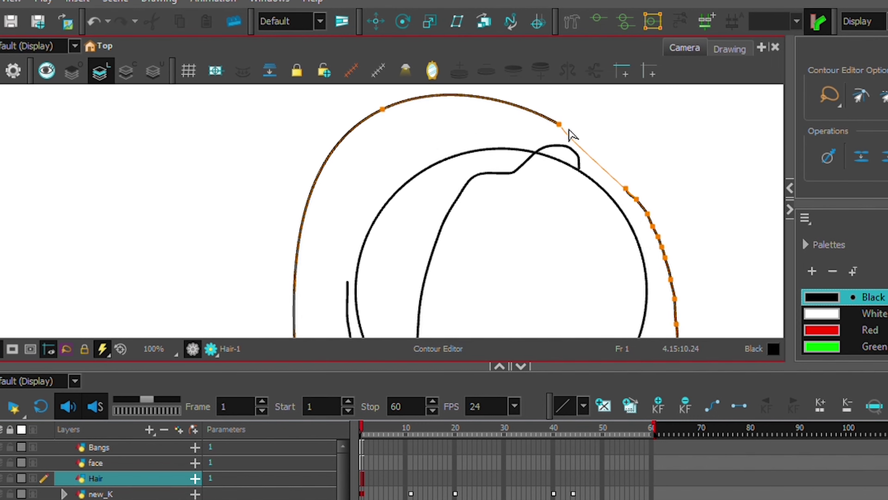
pyautogui.moveTo(571, 135)
pyautogui.mouseDown()
pyautogui.moveTo(591, 109)
pyautogui.moveTo(631, 143)
pyautogui.moveTo(638, 193)
pyautogui.moveTo(610, 123)
pyautogui.mouseUp()
# - Smooth the right side of the hair outline into a rounded curve with the Contour Editor
pyautogui.moveTo(662, 241); pyautogui.dragTo(680, 242)
pyautogui.scroll(-2, 575, 194)
pyautogui.moveTo(574, 194); pyautogui.dragTo(585, 204)
pyautogui.scroll(-2, 585, 204)
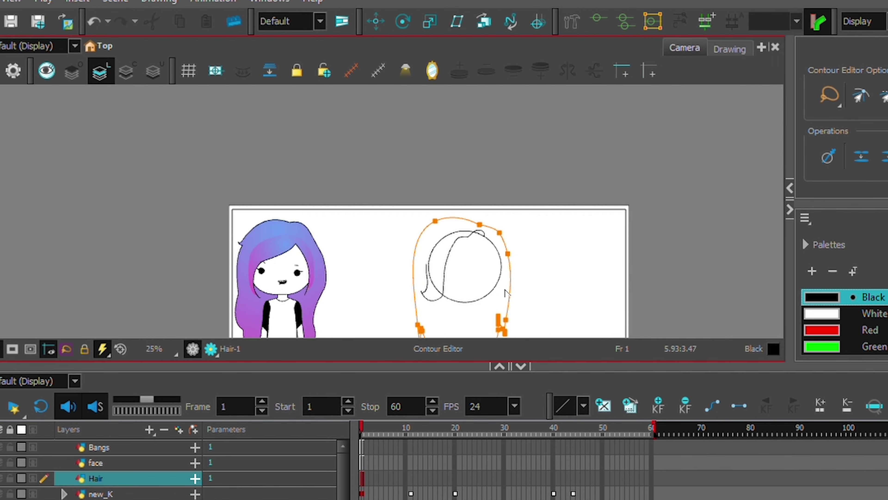
pyautogui.scroll(-3, 503, 288)
pyautogui.click(383, 232)
pyautogui.scroll(2, 383, 232)
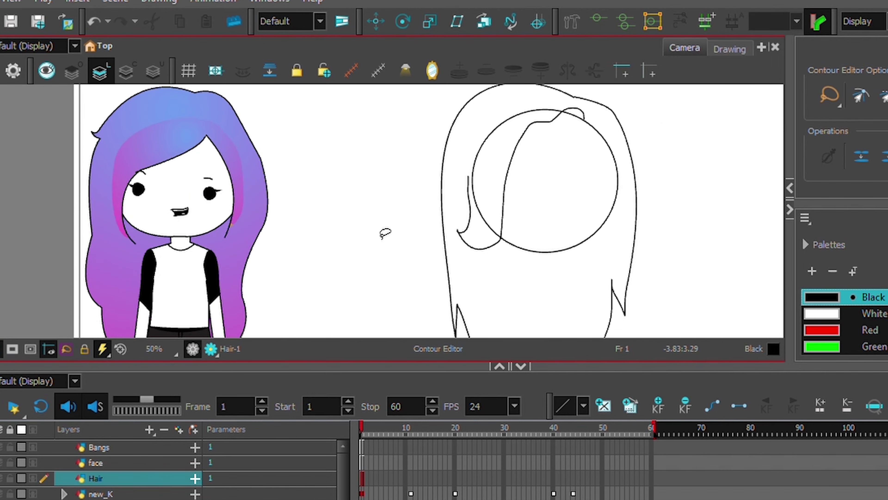
# - Cut away the part of the face circle covered by the side-swept bangs on the face layer
pyautogui.hotkey('alt', 'e')
pyautogui.scroll(4, 497, 231)
pyautogui.hotkey('alt', 'p')
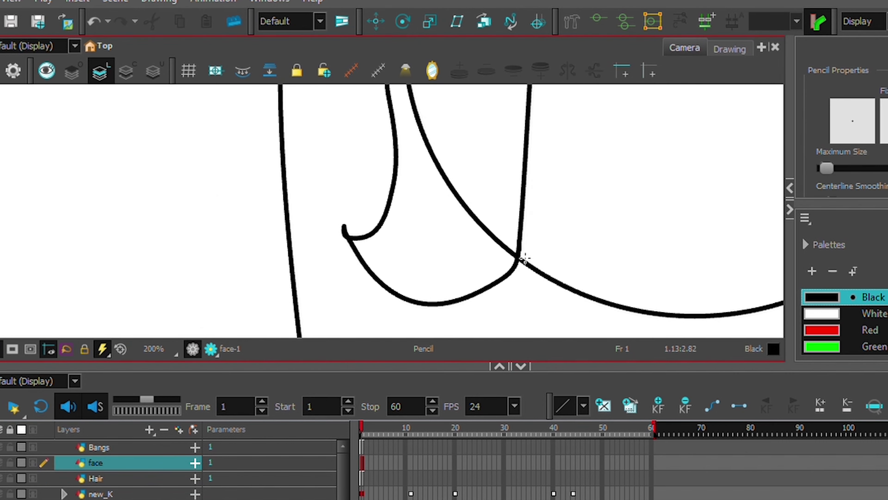
pyautogui.scroll(5, 519, 200)
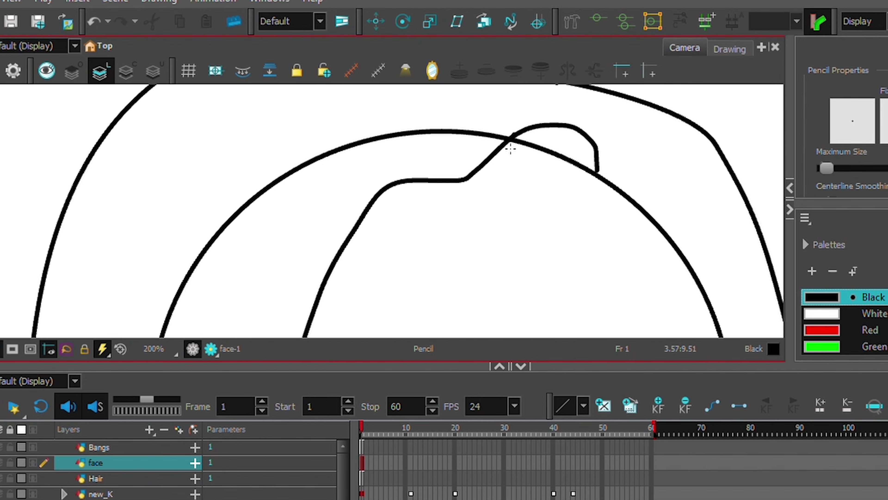
pyautogui.hotkey('alt', 'l')
pyautogui.hotkey('alt', 'i')
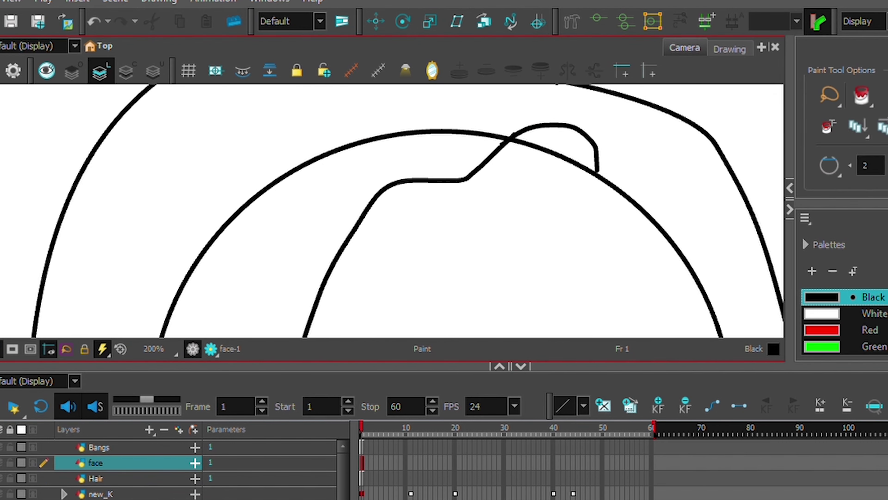
pyautogui.hotkey('alt', 'q')
pyautogui.click(248, 198)
pyautogui.hotkey('alt', 't')
pyautogui.scroll(-4, 355, 169)
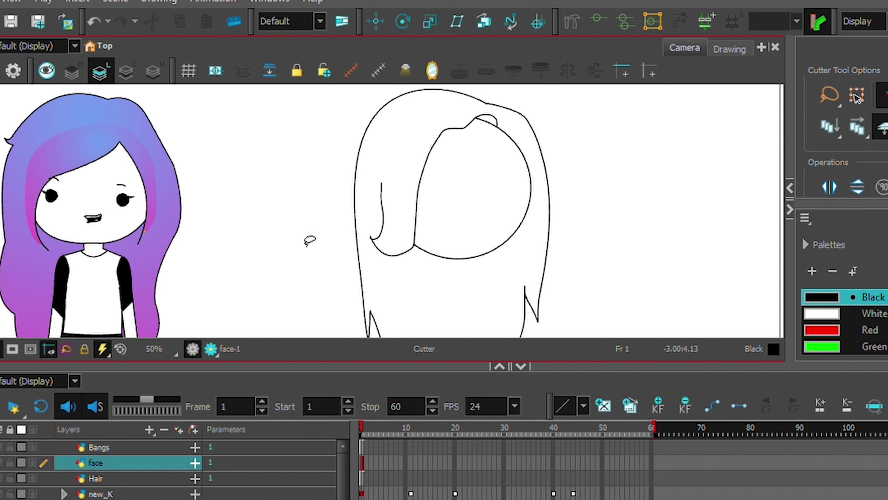
pyautogui.scroll(-2, 360, 181)
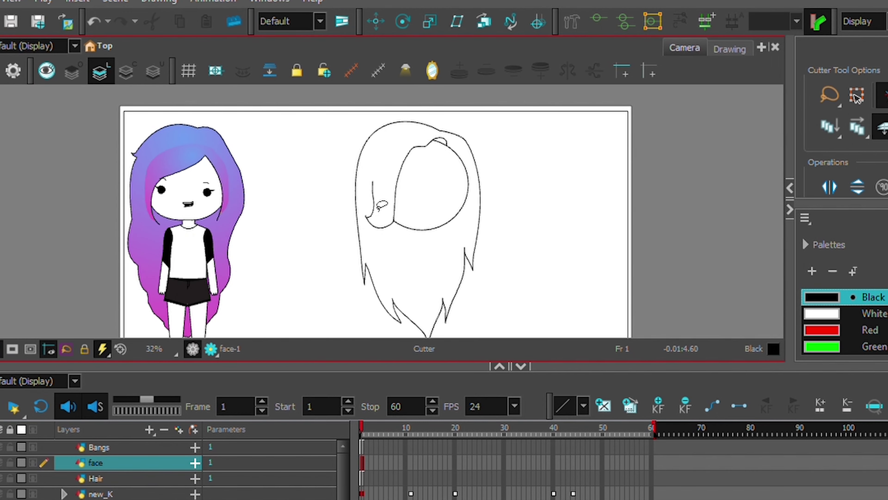
# - Try to trim the side-swept bangs on the Bangs layer with the Cutter
pyautogui.click(105, 447)
pyautogui.hotkey('alt', 'q')
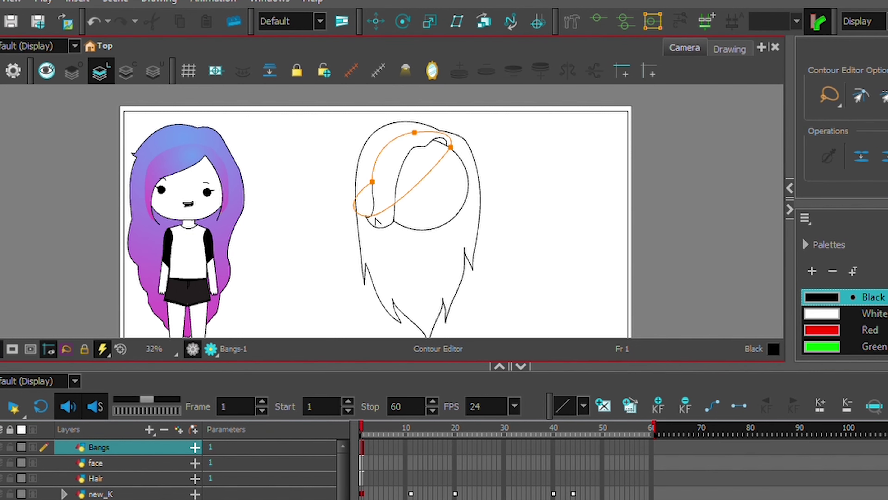
pyautogui.hotkey('alt', 't')
pyautogui.moveTo(423, 180); pyautogui.dragTo(371, 210)
# - Restore the full face circle and remove the side-swept bangs
pyautogui.hotkey('ctrl', 'z')
pyautogui.hotkey('ctrl', 'z')
pyautogui.hotkey('ctrl', 'z')
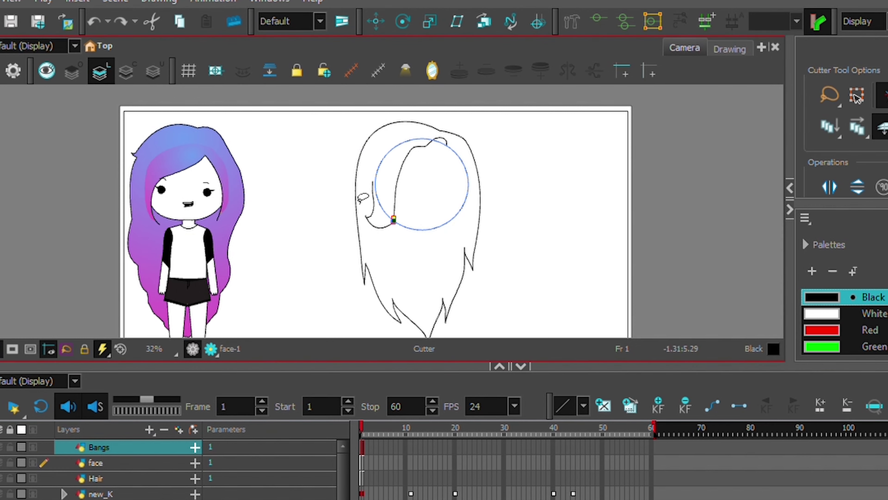
pyautogui.hotkey('ctrl', 'z')
pyautogui.scroll(5, 258, 173)
pyautogui.scroll(-6, 242, 174)
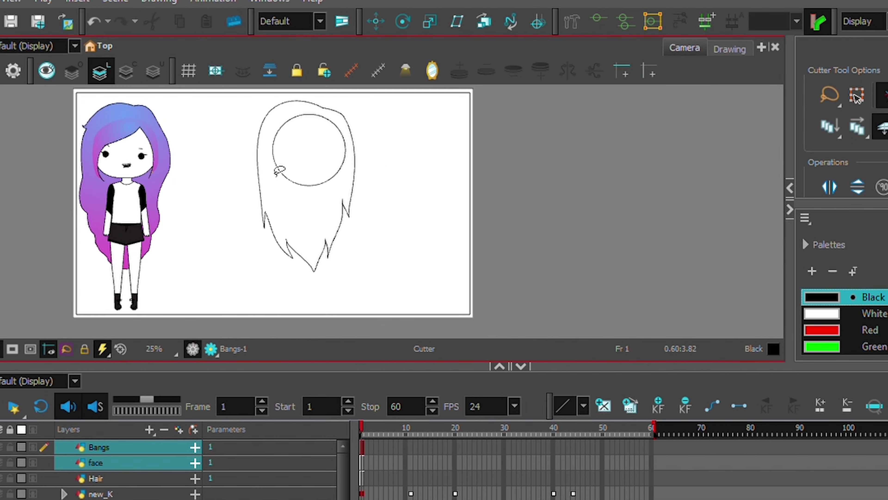
# - Try to sketch short pointed fringe strands inside the upper face circle on the Bangs layer
pyautogui.scroll(5, 280, 170)
pyautogui.hotkey('alt', '/')
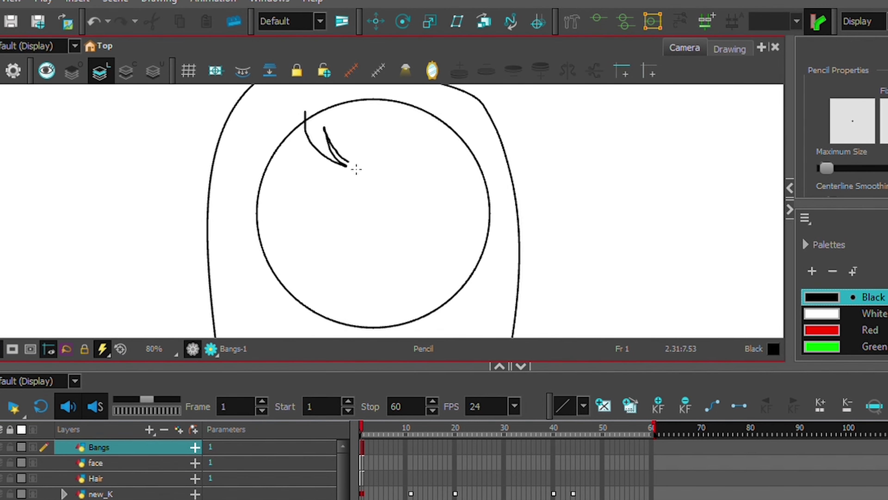
pyautogui.moveTo(388, 116); pyautogui.dragTo(406, 179)
pyautogui.moveTo(416, 115); pyautogui.dragTo(426, 122)
pyautogui.hotkey('ctrl', 'z')
pyautogui.hotkey('ctrl', 'z')
pyautogui.hotkey('ctrl', 'z')
pyautogui.hotkey('ctrl', 'z')
pyautogui.hotkey('ctrl', 'z')
pyautogui.hotkey('ctrl', 'z')
pyautogui.moveTo(295, 112); pyautogui.dragTo(325, 161)
pyautogui.moveTo(334, 148)
pyautogui.mouseDown()
pyautogui.moveTo(347, 182)
pyautogui.moveTo(384, 154)
pyautogui.mouseUp()
pyautogui.hotkey('ctrl', 'z')
pyautogui.hotkey('ctrl', 'z')
pyautogui.hotkey('ctrl', 'z')
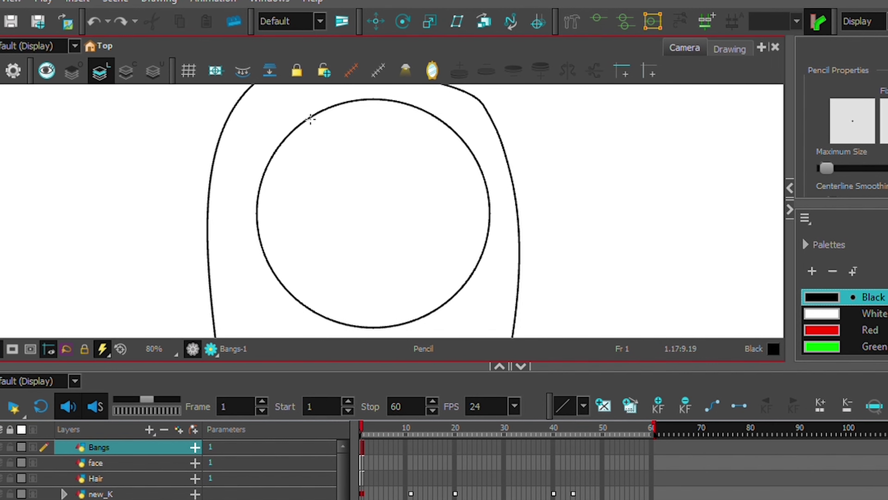
# - Draw a jagged fringe across the forehead plus a parted lock on its left side on the Bangs layer
pyautogui.moveTo(304, 113); pyautogui.dragTo(367, 192)
pyautogui.moveTo(350, 159); pyautogui.dragTo(391, 191)
pyautogui.hotkey('ctrl', 'z')
pyautogui.hotkey('ctrl', 'z')
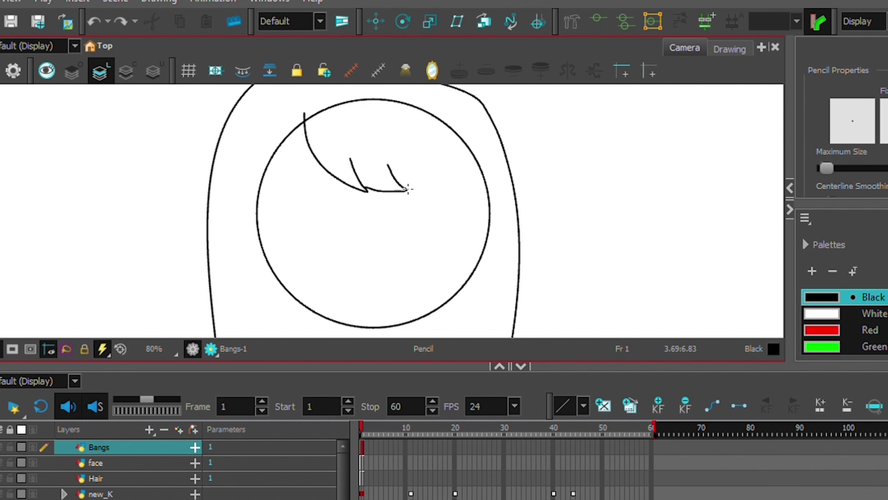
pyautogui.moveTo(307, 119)
pyautogui.mouseDown()
pyautogui.moveTo(263, 175)
pyautogui.moveTo(259, 204)
pyautogui.mouseUp()
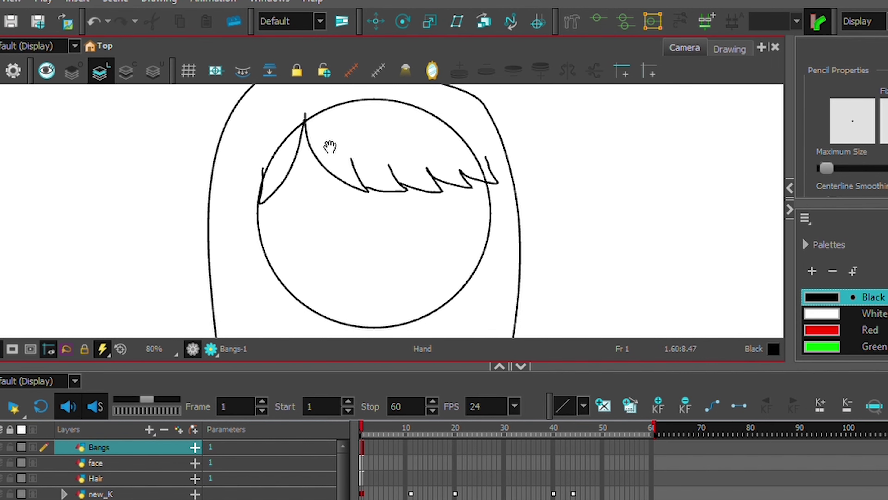
# - Draw long pointed locks of hair hanging down both sides of the face with the Pencil tool
pyautogui.scroll(-2, 329, 145)
pyautogui.moveTo(244, 101)
pyautogui.mouseDown()
pyautogui.moveTo(244, 139)
pyautogui.moveTo(259, 130)
pyautogui.mouseUp()
pyautogui.hotkey('alt', 's')
pyautogui.hotkey('ctrl', 'z')
pyautogui.hotkey('alt', '/')
pyautogui.moveTo(232, 99)
pyautogui.mouseDown()
pyautogui.moveTo(233, 201)
pyautogui.moveTo(252, 140)
pyautogui.mouseUp()
pyautogui.moveTo(497, 93); pyautogui.dragTo(481, 178)
pyautogui.scroll(-4, 287, 208)
# - Erase the top of the face circle above the fringe on the face layer
pyautogui.click(105, 464)
pyautogui.hotkey('alt', 'i')
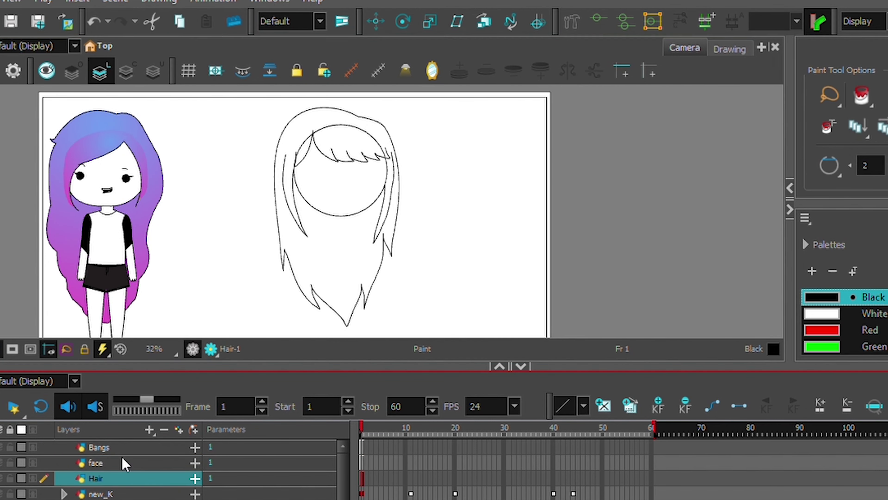
pyautogui.moveTo(293, 366); pyautogui.dragTo(293, 415)
pyautogui.hotkey('alt', 't')
pyautogui.hotkey('alt', 'e')
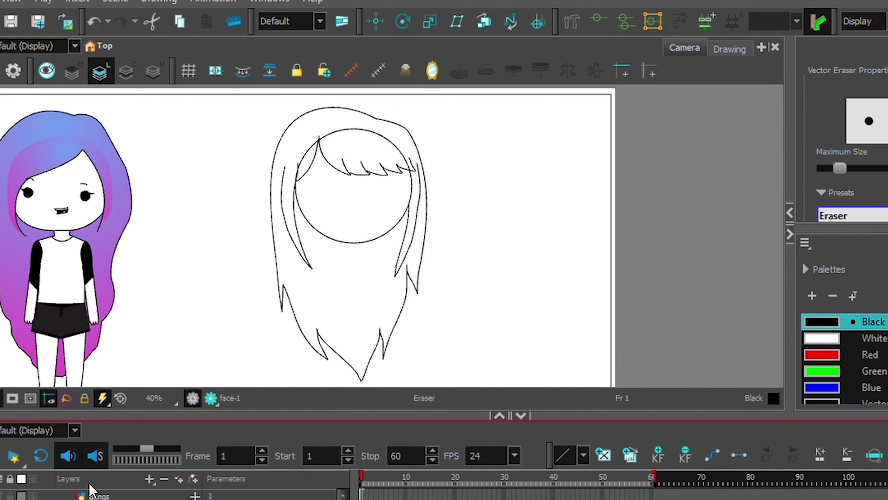
pyautogui.click(88, 490)
pyautogui.scroll(2, 306, 170)
pyautogui.keyDown('ctrl'); pyautogui.keyDown('alt'); pyautogui.click(345, 121); pyautogui.keyUp('alt'); pyautogui.keyUp('ctrl')
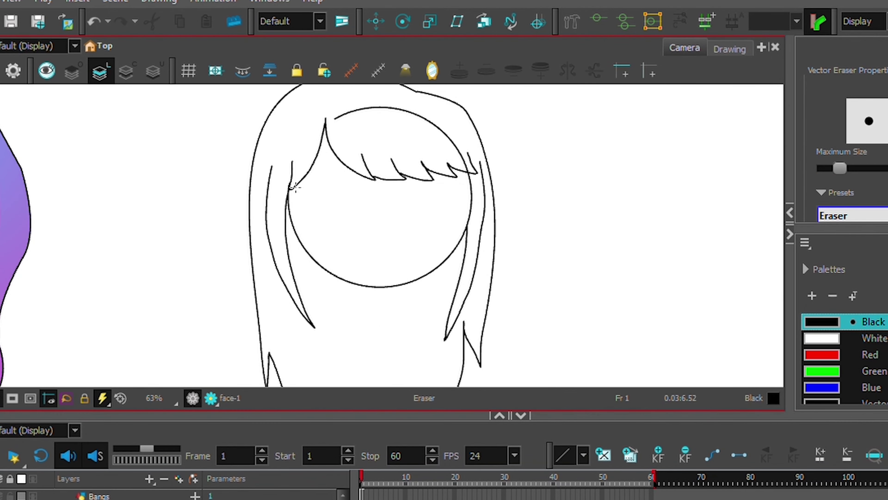
pyautogui.moveTo(328, 120)
pyautogui.mouseDown()
pyautogui.moveTo(469, 163)
pyautogui.moveTo(406, 118)
pyautogui.mouseUp()
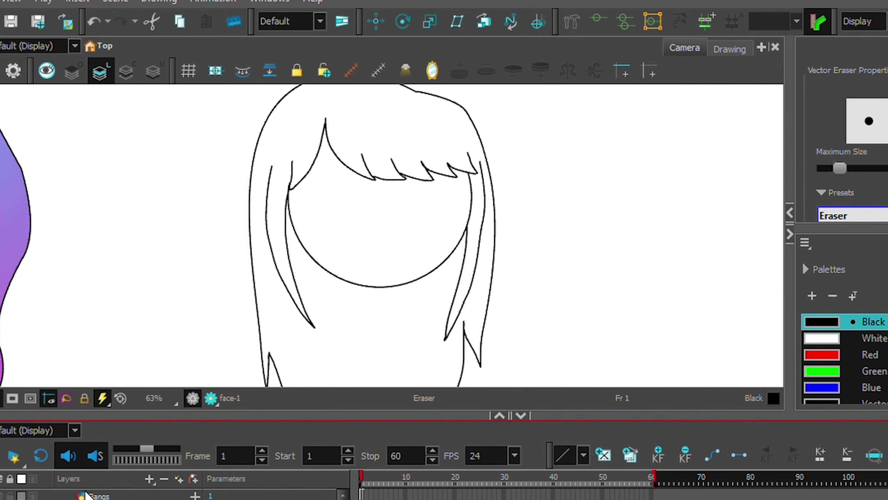
pyautogui.hotkey('alt', 'l')
pyautogui.hotkey('alt', 'k')
pyautogui.hotkey('shift', 'l')
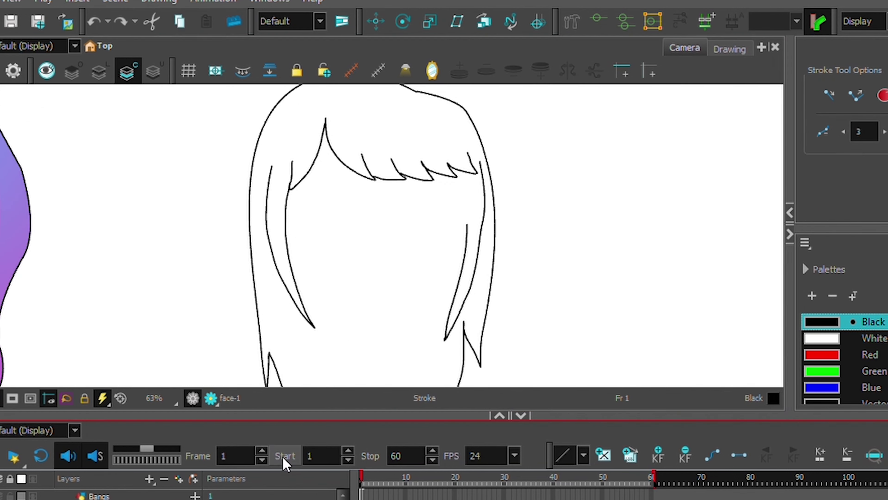
pyautogui.hotkey('shift', 'l')
pyautogui.hotkey('shift', 'l')
pyautogui.hotkey('shift', 'l')
pyautogui.click(121, 21)
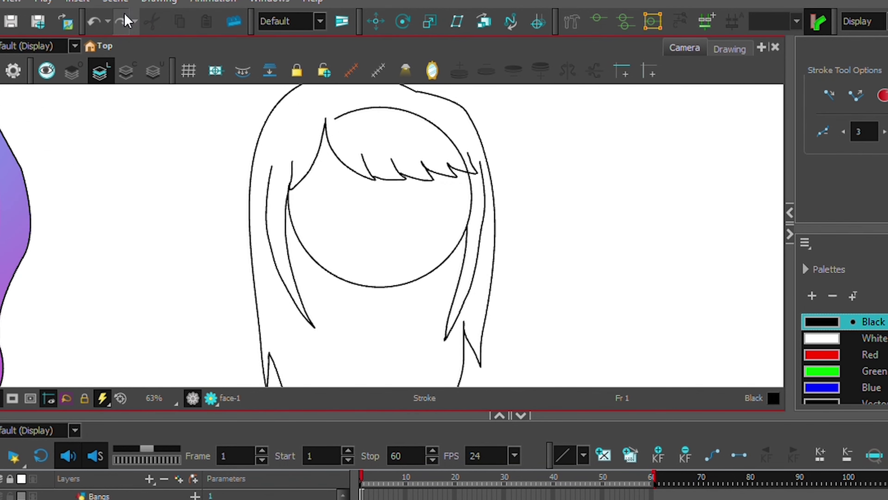
pyautogui.click(121, 21)
pyautogui.moveTo(451, 153); pyautogui.dragTo(451, 153)
pyautogui.hotkey('ctrl', 'z')
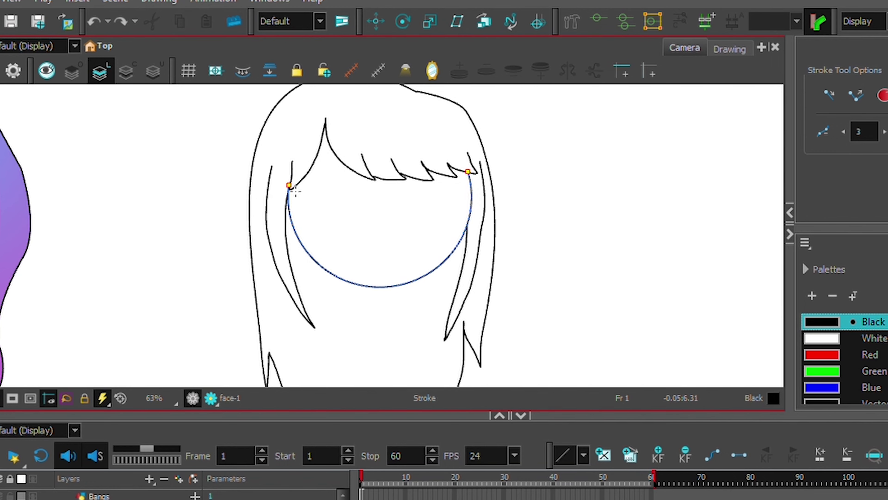
# - Close the face outline above the fringe with a Stroke tool line and shape it into a rounded arc with the Contour Editor
pyautogui.moveTo(430, 123); pyautogui.dragTo(468, 171)
pyautogui.hotkey('alt', 'q')
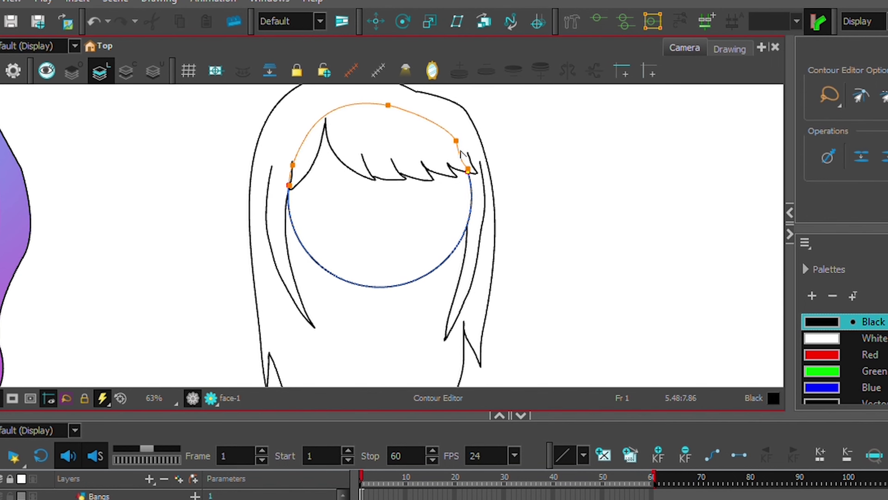
pyautogui.moveTo(401, 110); pyautogui.dragTo(370, 148)
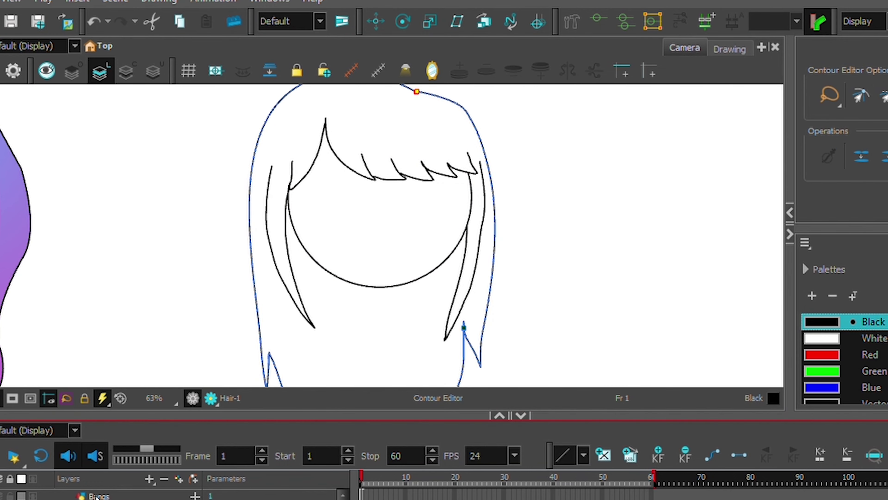
# - Close the top of the fringe on the Bangs layer with a Stroke tool curve joining the upper ends of the outer side locks
pyautogui.click(276, 167)
pyautogui.hotkey('alt', 'v')
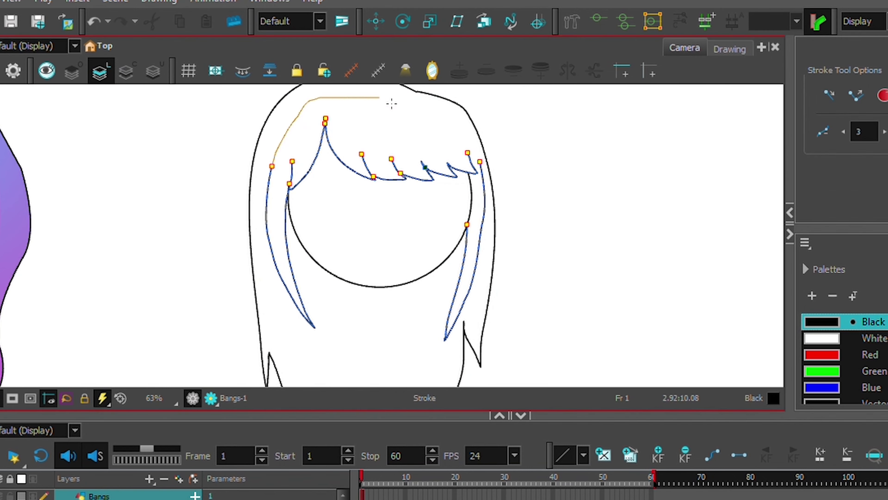
pyautogui.moveTo(392, 103); pyautogui.dragTo(480, 162)
pyautogui.hotkey('alt', 's')
pyautogui.scroll(-3, 280, 154)
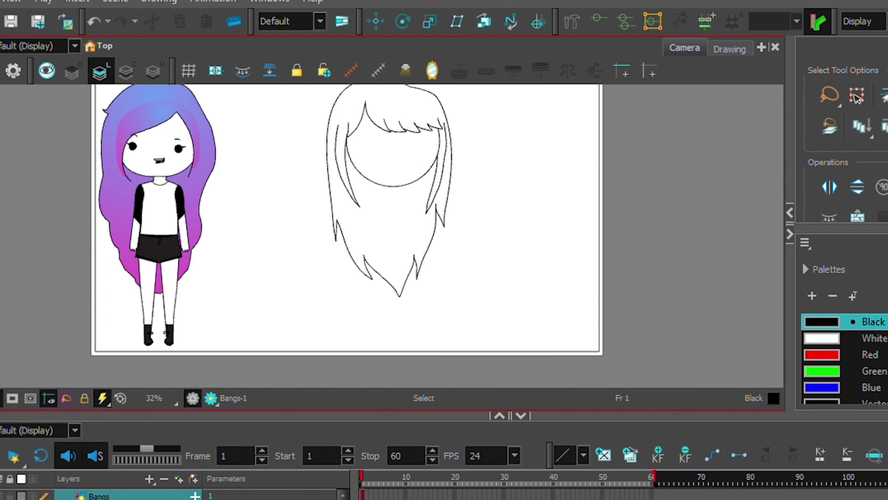
# - Draw two short vertical neck lines under the chin on the Body layer with the Line tool
pyautogui.hotkey('alt', '/')
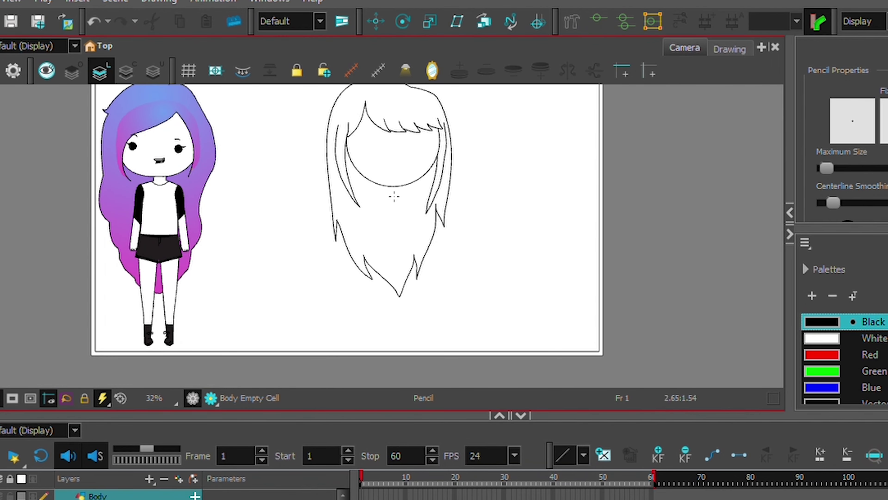
pyautogui.scroll(3, 393, 194)
pyautogui.hotkey('alt', '\\')
pyautogui.moveTo(431, 182); pyautogui.dragTo(431, 198)
pyautogui.scroll(-4, 397, 210)
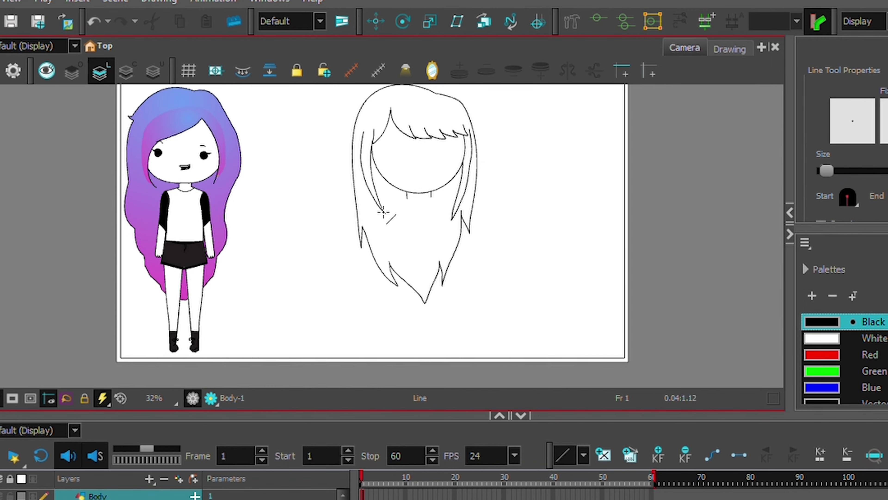
# - Draw a straight waistline and two straight torso side lines rising from its ends on the Body layer
pyautogui.scroll(3, 383, 212)
pyautogui.moveTo(413, 342); pyautogui.dragTo(524, 339)
pyautogui.moveTo(524, 338); pyautogui.dragTo(534, 261)
pyautogui.hotkey('alt', 's')
pyautogui.moveTo(376, 294)
pyautogui.mouseDown()
pyautogui.moveTo(525, 348)
pyautogui.moveTo(388, 347)
pyautogui.mouseUp()
# - Bend both torso side lines outward into curves with the Contour Editor
pyautogui.hotkey('alt', 'q')
pyautogui.moveTo(407, 271); pyautogui.dragTo(397, 254)
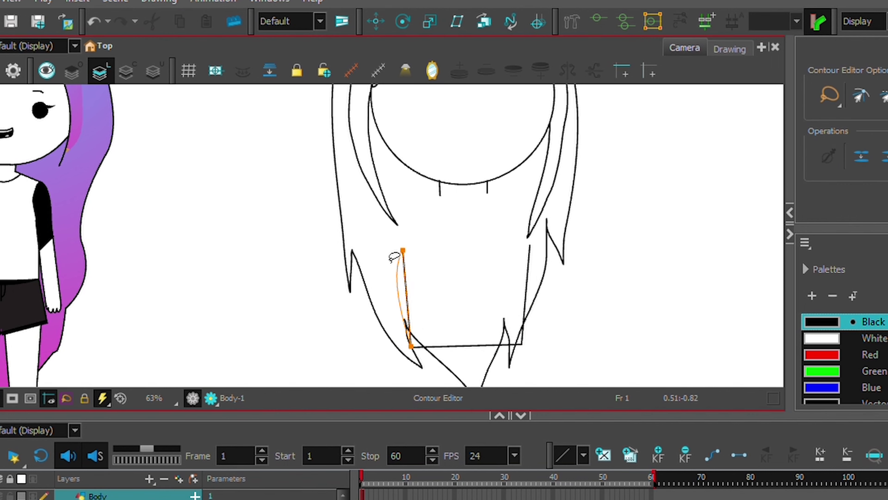
pyautogui.click(528, 253)
pyautogui.moveTo(529, 266); pyautogui.dragTo(530, 258)
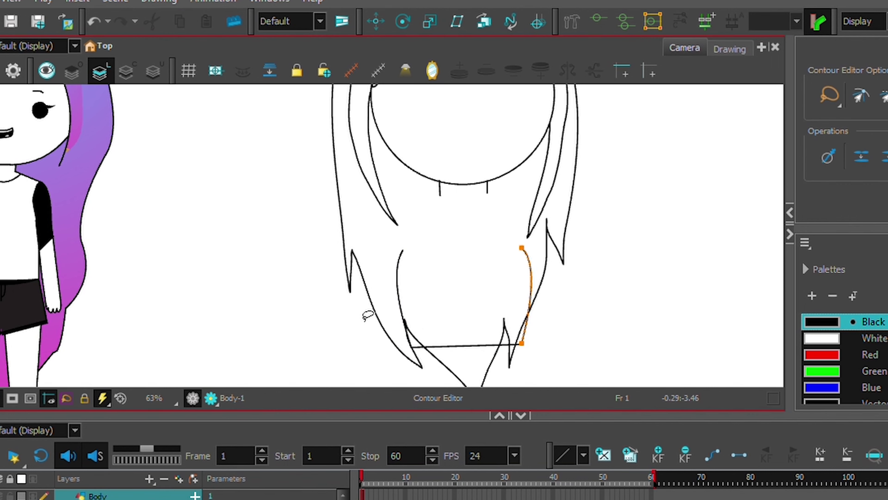
# - Draw matching curved shoulder lines running outward from the bottom of the neck on both sides
pyautogui.hotkey('alt', '/')
pyautogui.moveTo(440, 196); pyautogui.dragTo(403, 251)
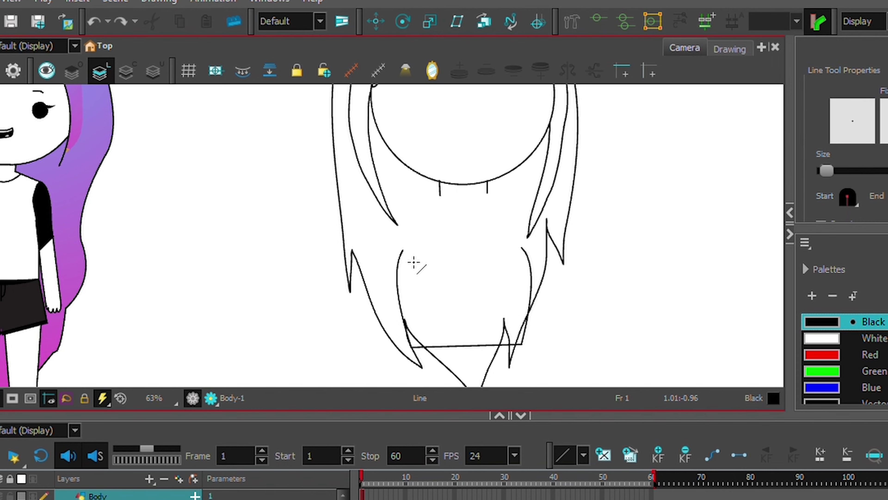
pyautogui.hotkey('alt', 'v')
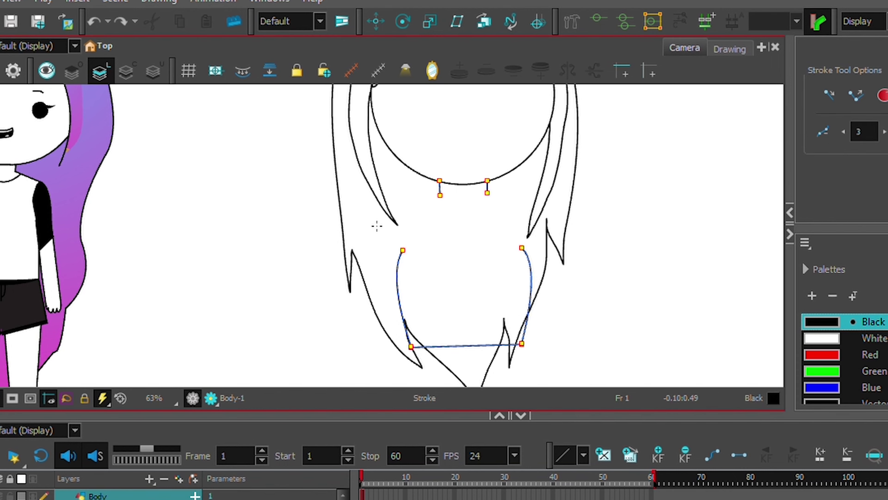
pyautogui.hotkey('alt', '/')
pyautogui.hotkey('alt', 's')
pyautogui.click(510, 202)
pyautogui.click(413, 201)
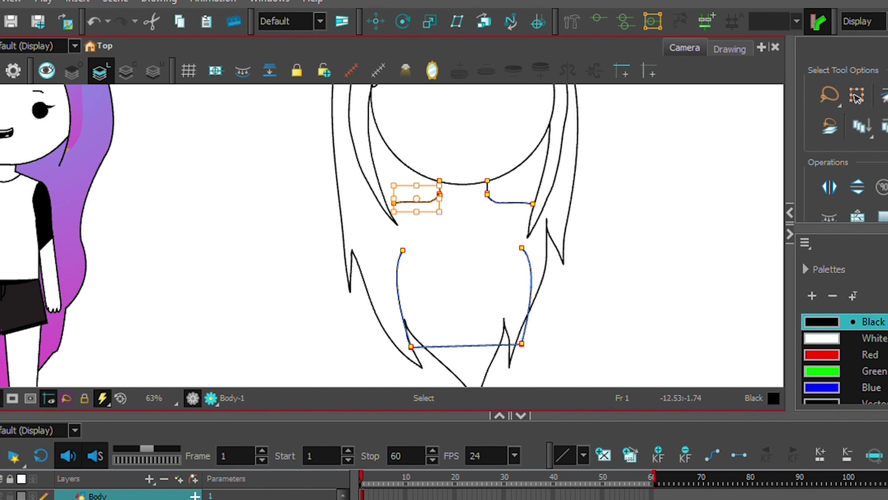
# - Connect each shoulder end to the top of the torso side below it with the Stroke tool
pyautogui.hotkey('alt', 'v')
pyautogui.click(533, 213)
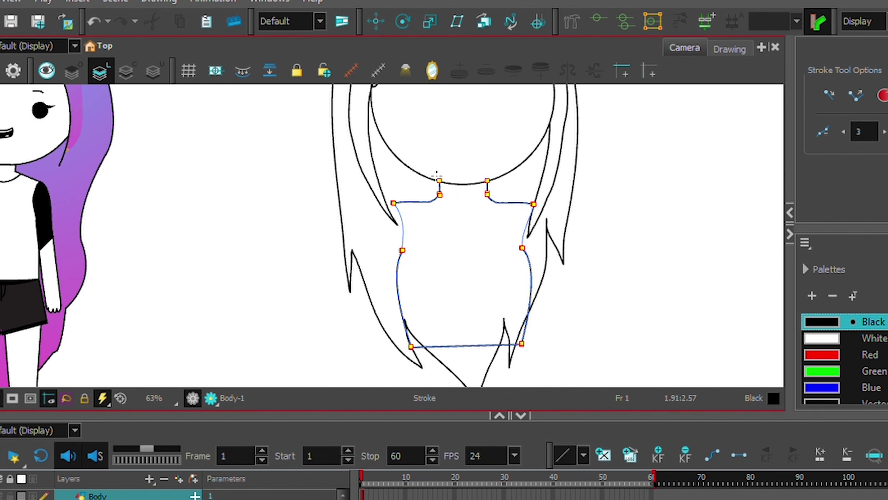
pyautogui.press('2')
pyautogui.click(391, 270)
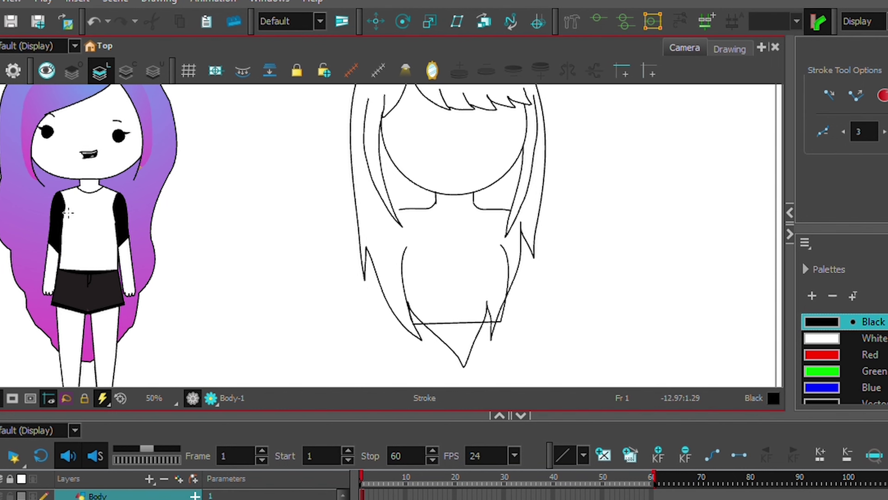
# - Draw a straight outer arm line down from the end of the left-hand shoulder on the right layer
pyautogui.hotkey('alt', '/')
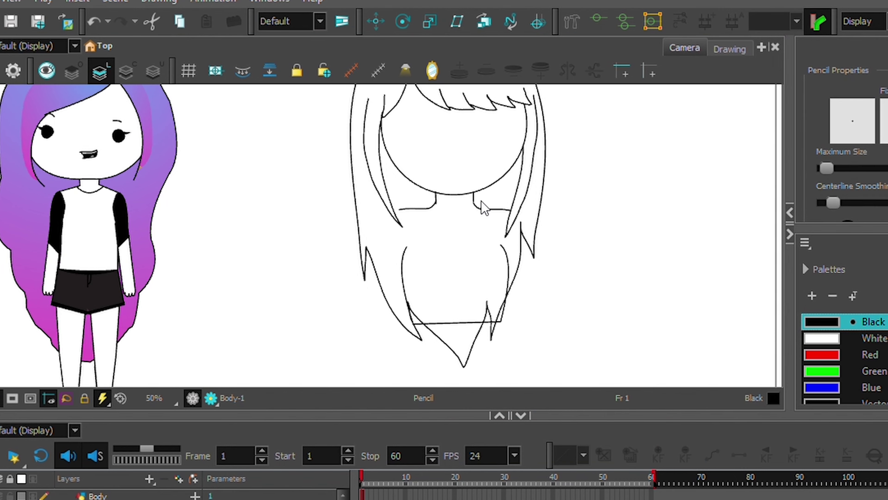
pyautogui.press('/')
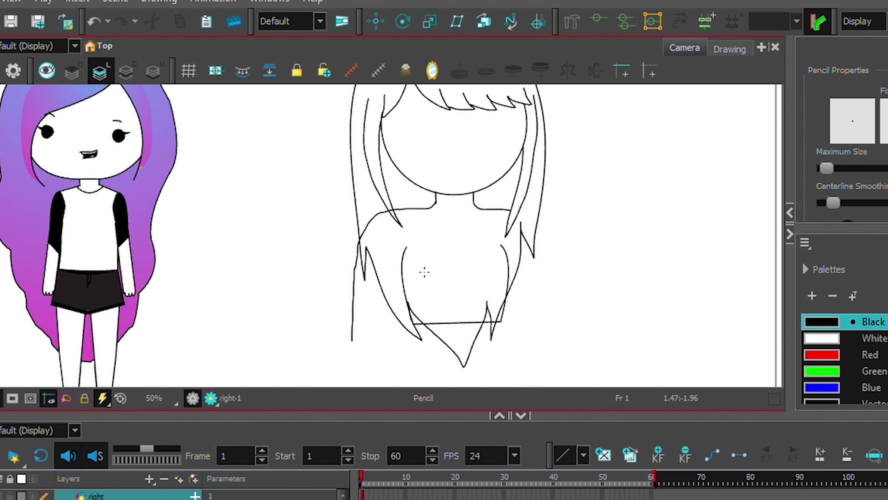
pyautogui.hotkey('alt', '\\')
pyautogui.moveTo(400, 210)
pyautogui.mouseDown()
pyautogui.moveTo(317, 363)
pyautogui.moveTo(331, 357)
pyautogui.moveTo(378, 372)
pyautogui.mouseUp()
# - Bend the outer arm line into a smooth curve flowing from the shoulder with the Contour Editor and shift its lower end outward
pyautogui.hotkey('alt', 'q')
pyautogui.moveTo(400, 254); pyautogui.dragTo(377, 192)
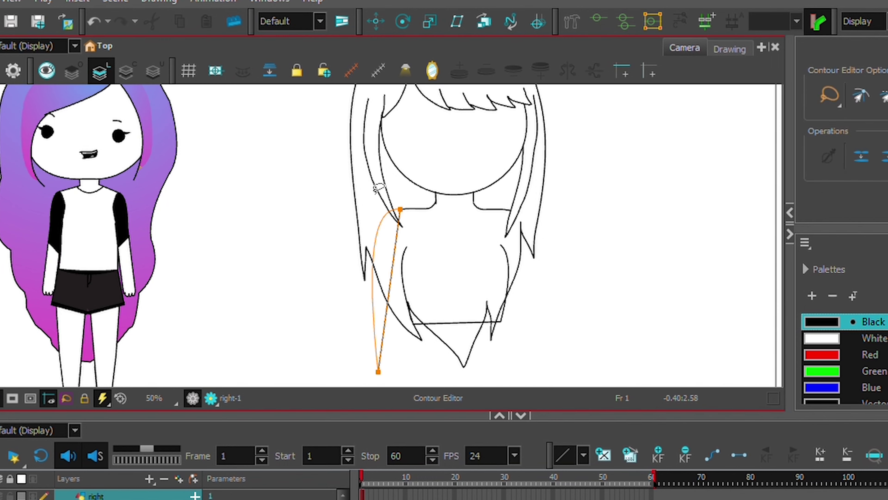
pyautogui.moveTo(378, 371); pyautogui.dragTo(359, 368)
pyautogui.moveTo(389, 253); pyautogui.dragTo(292, 252)
pyautogui.scroll(3, 398, 212)
pyautogui.scroll(-4, 291, 252)
pyautogui.scroll(3, 304, 272)
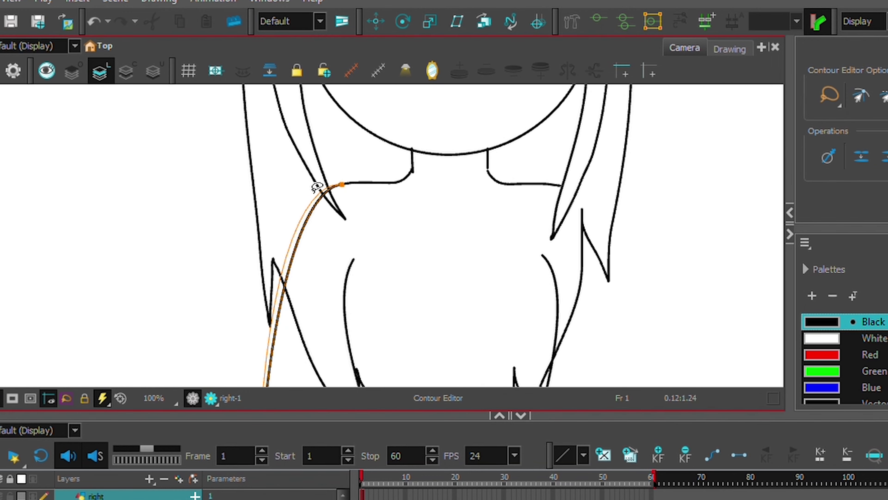
pyautogui.scroll(-5, 360, 210)
pyautogui.scroll(4, 360, 210)
pyautogui.click(360, 210)
# - Draw the arm's inner line down from the torso side and add a rounded hand with a thumb at the wrist
pyautogui.hotkey('alt', '\\')
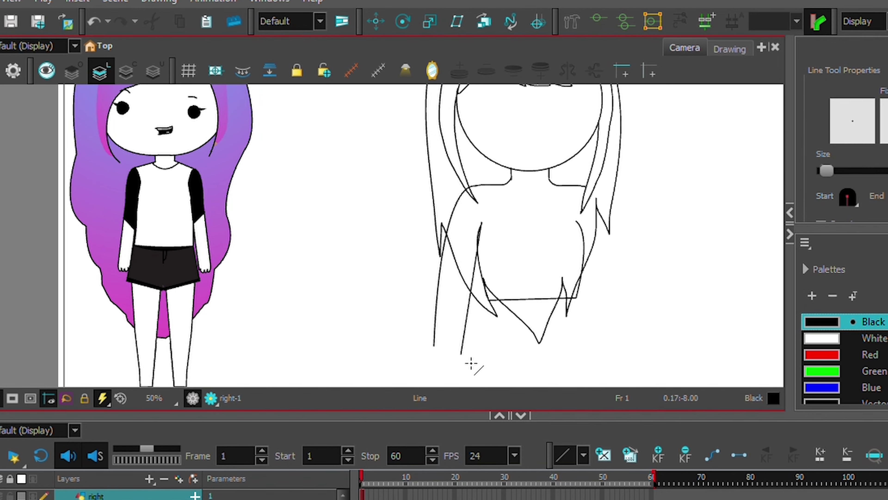
pyautogui.moveTo(474, 359); pyautogui.dragTo(470, 359)
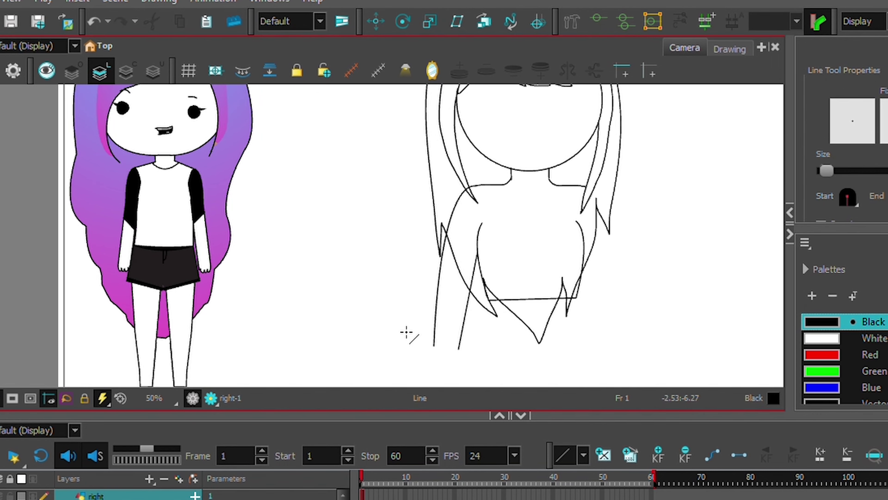
pyautogui.scroll(3, 447, 369)
pyautogui.hotkey('alt', '/')
pyautogui.moveTo(351, 217)
pyautogui.mouseDown()
pyautogui.moveTo(397, 263)
pyautogui.moveTo(421, 227)
pyautogui.mouseUp()
pyautogui.scroll(-5, 350, 197)
pyautogui.scroll(2, 350, 196)
# - Place a mirrored copy of the finished arm and hand at the opposite shoulder on the left layer
pyautogui.hotkey('alt', 's')
pyautogui.click(334, 206)
pyautogui.moveTo(334, 207); pyautogui.dragTo(521, 141)
pyautogui.click(563, 251)
pyautogui.scroll(-1, 563, 252)
pyautogui.scroll(2, 539, 245)
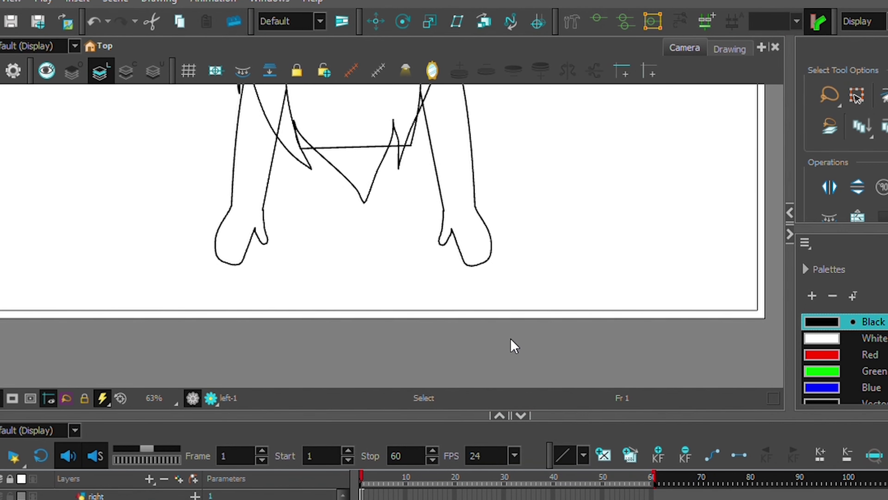
pyautogui.press('2')
pyautogui.press('2')
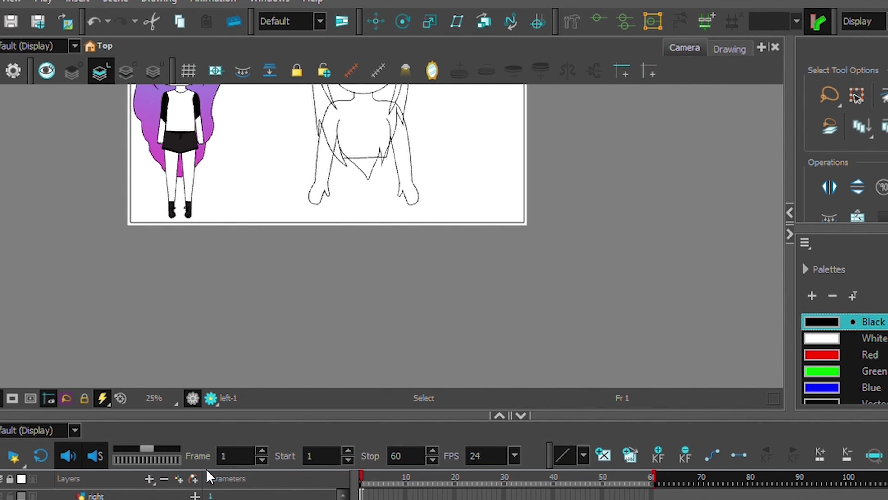
# - Move the face layer directly below Bangs, put the Hair layer inside the newish group, and collapse the group
pyautogui.click(98, 494)
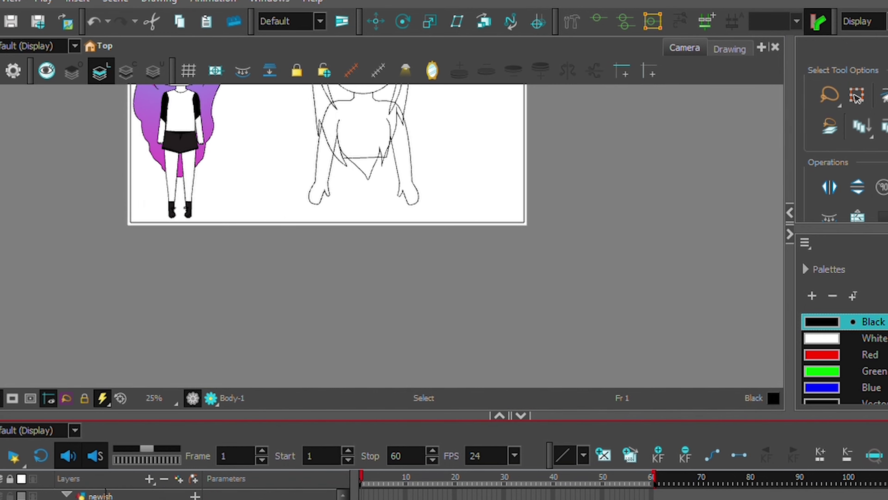
pyautogui.moveTo(378, 416); pyautogui.dragTo(379, 248)
pyautogui.moveTo(105, 407); pyautogui.dragTo(117, 352)
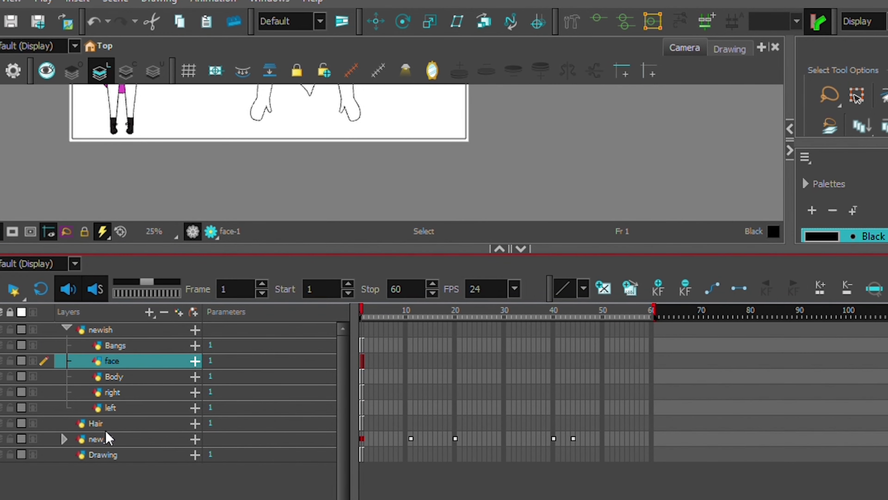
pyautogui.moveTo(113, 424); pyautogui.dragTo(113, 399)
pyautogui.click(64, 330)
pyautogui.scroll(-2, 491, 146)
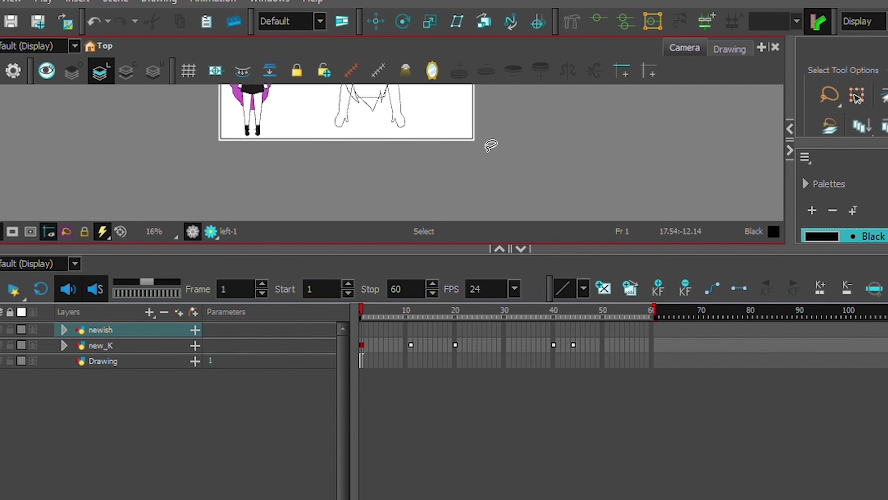
pyautogui.moveTo(437, 249); pyautogui.dragTo(437, 413)
pyautogui.scroll(4, 435, 202)
pyautogui.moveTo(448, 192); pyautogui.dragTo(446, 194)
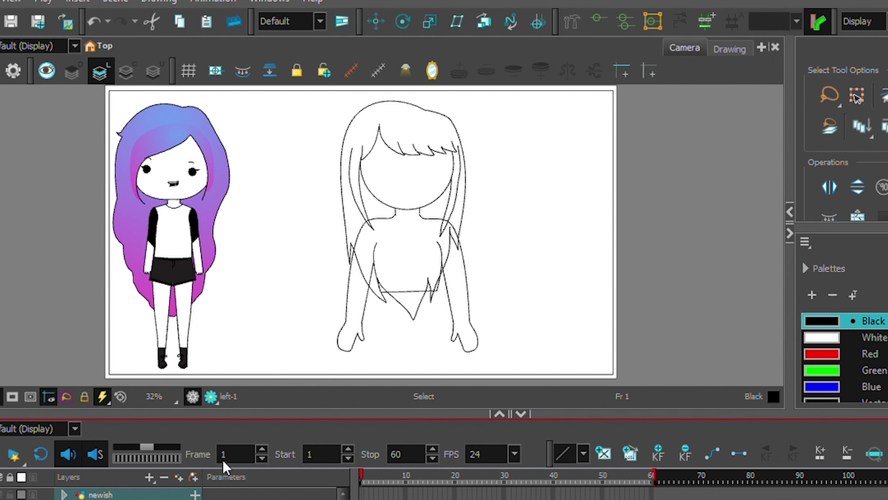
# - Move the whole new character upward and slightly to the right with the Transform tool to make room for legs
pyautogui.hotkey('shift', 't')
pyautogui.click(456, 223)
pyautogui.moveTo(399, 221)
pyautogui.mouseDown()
pyautogui.moveTo(408, 126)
pyautogui.moveTo(440, 99)
pyautogui.mouseUp()
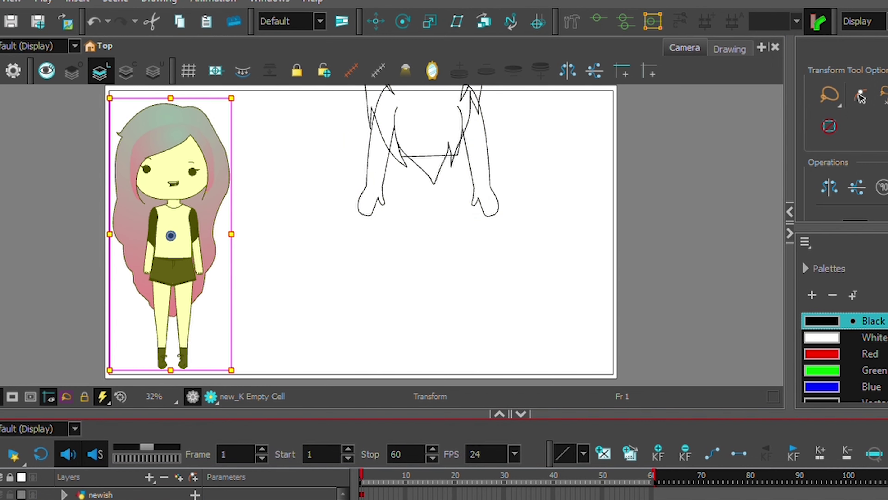
# - Add a new drawing layer named legs
pyautogui.hotkey('shift', 'b')
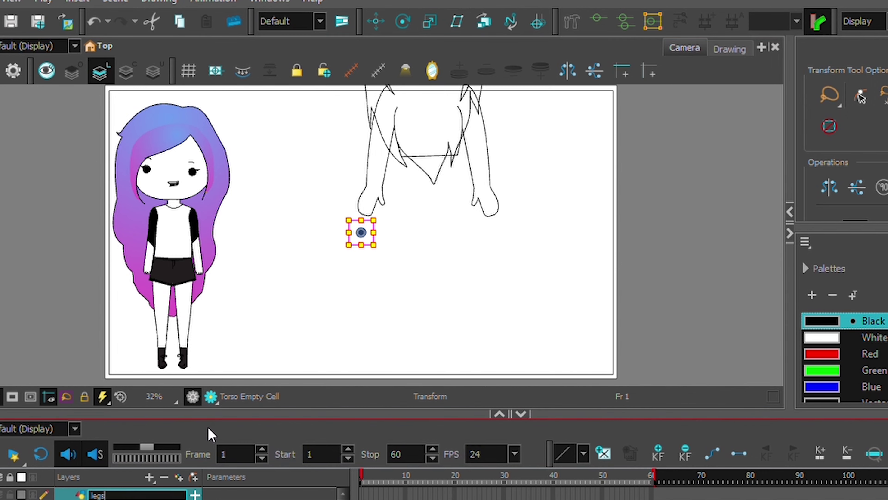
pyautogui.hotkey('shift', 'b')
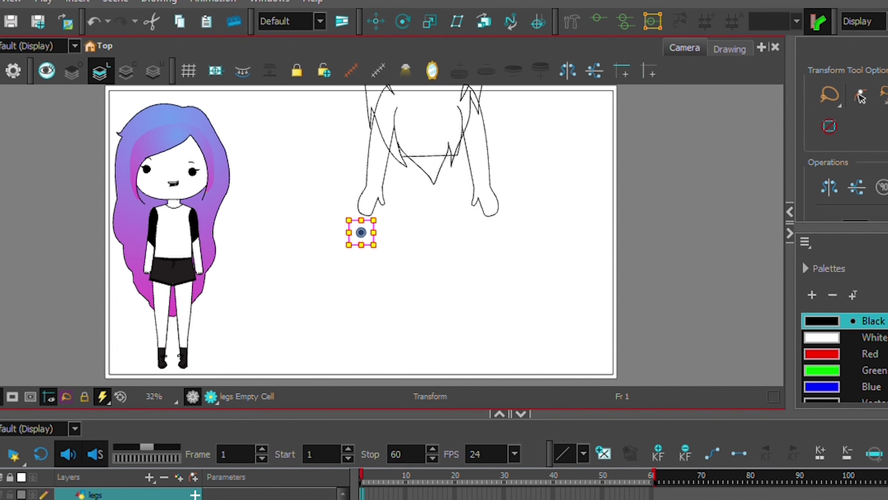
pyautogui.hotkey('alt', '/')
pyautogui.scroll(5, 447, 163)
pyautogui.moveTo(329, 192); pyautogui.dragTo(320, 201)
pyautogui.moveTo(470, 143); pyautogui.dragTo(494, 197)
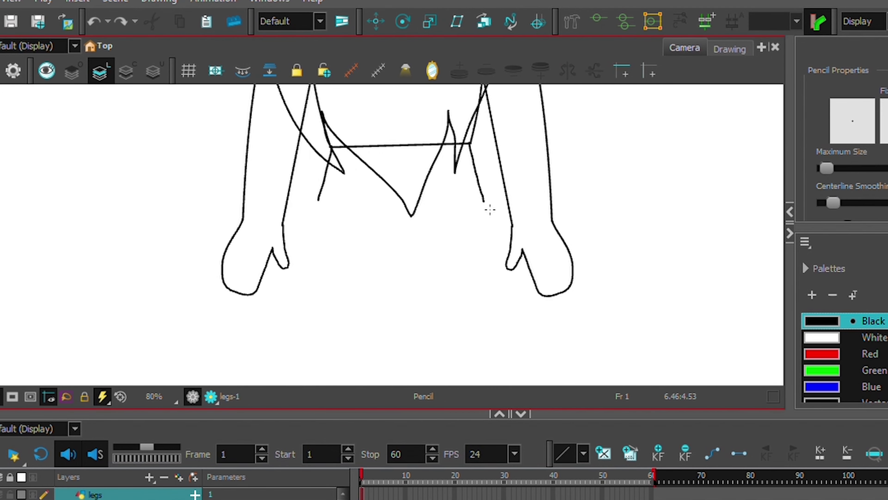
pyautogui.hotkey('ctrl', 'z')
pyautogui.hotkey('ctrl', 'z')
# - Draw a line down from the waistline's left end on the legs layer and bend it outward into a hip and thigh curve
pyautogui.hotkey('alt', 'l')
pyautogui.moveTo(330, 147); pyautogui.dragTo(295, 385)
pyautogui.hotkey('alt', 's')
pyautogui.hotkey('alt', 'q')
pyautogui.moveTo(319, 220); pyautogui.dragTo(287, 254)
pyautogui.scroll(-5, 287, 254)
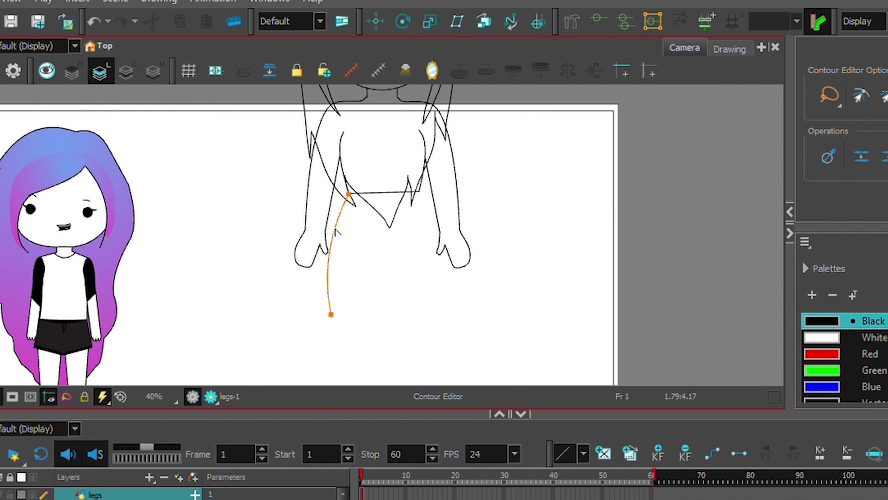
# - Mirror a copy of the hip and thigh curve and place it at the opposite end of the waistline
pyautogui.hotkey('alt', 's')
pyautogui.click(328, 278)
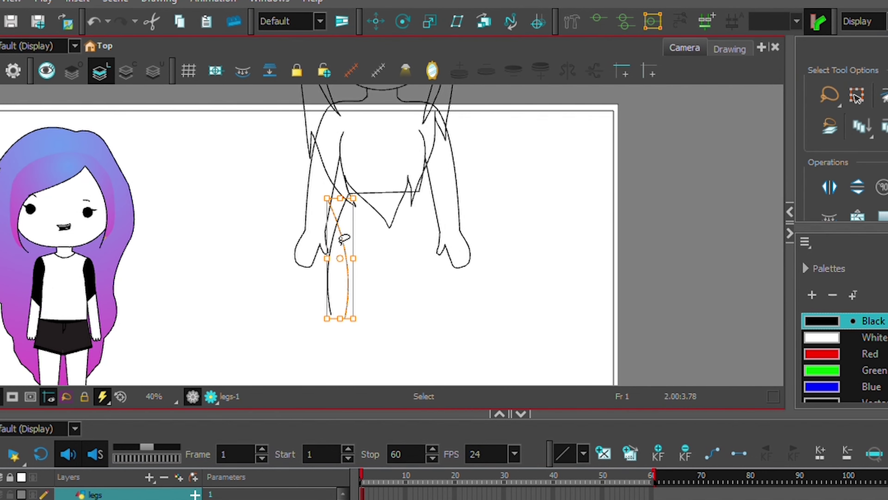
pyautogui.moveTo(350, 250); pyautogui.dragTo(441, 249)
pyautogui.click(324, 333)
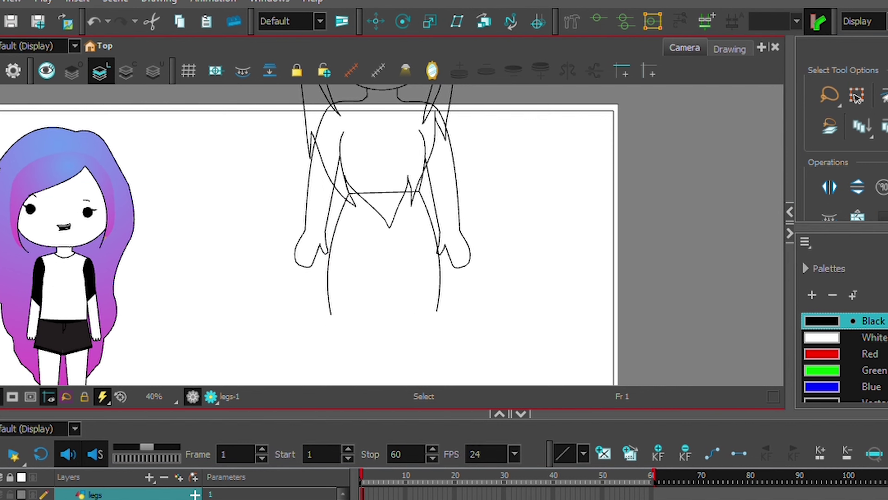
# - Draw two straight inner-leg lines forming an inverted V between the thighs on the legs layer
pyautogui.hotkey('alt', '\\')
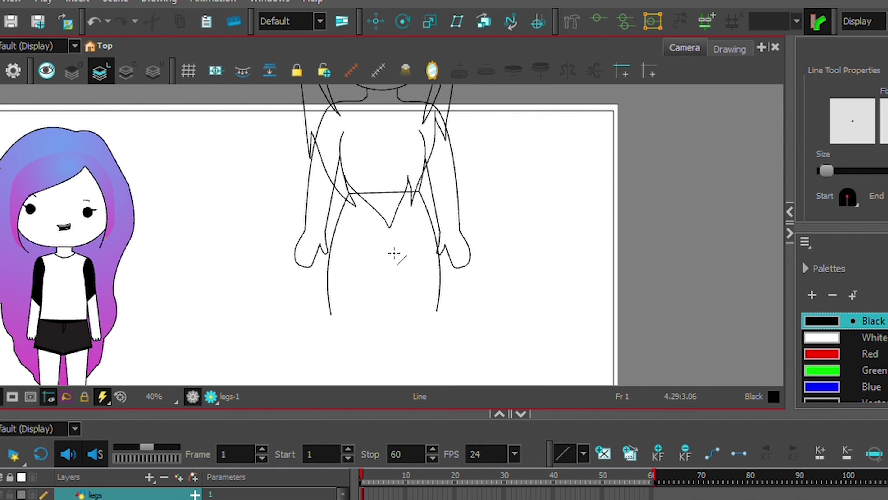
pyautogui.hotkey('alt', 's')
pyautogui.moveTo(371, 245)
pyautogui.mouseDown()
pyautogui.moveTo(397, 282)
pyautogui.moveTo(399, 316)
pyautogui.mouseUp()
pyautogui.click(432, 307)
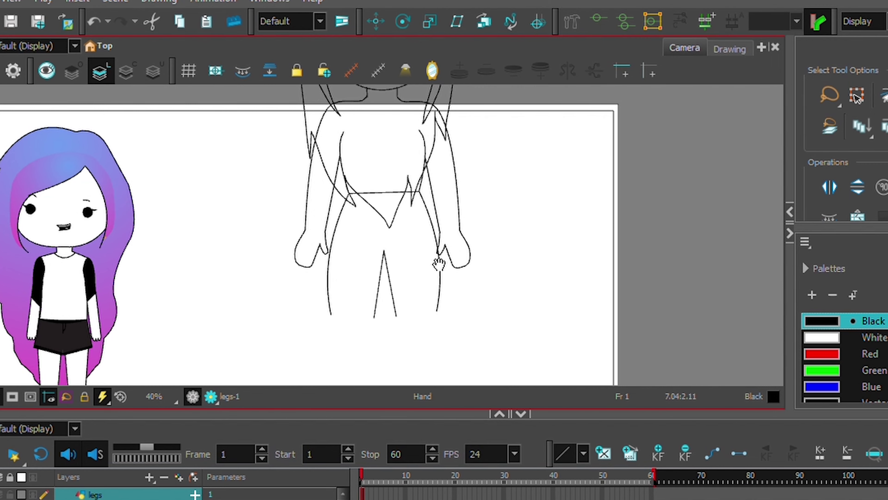
# - Try extending the leg outlines downward from the thighs, first with straight lines and then with freehand pencil strokes
pyautogui.moveTo(440, 248); pyautogui.dragTo(371, 200)
pyautogui.hotkey('alt', 'l')
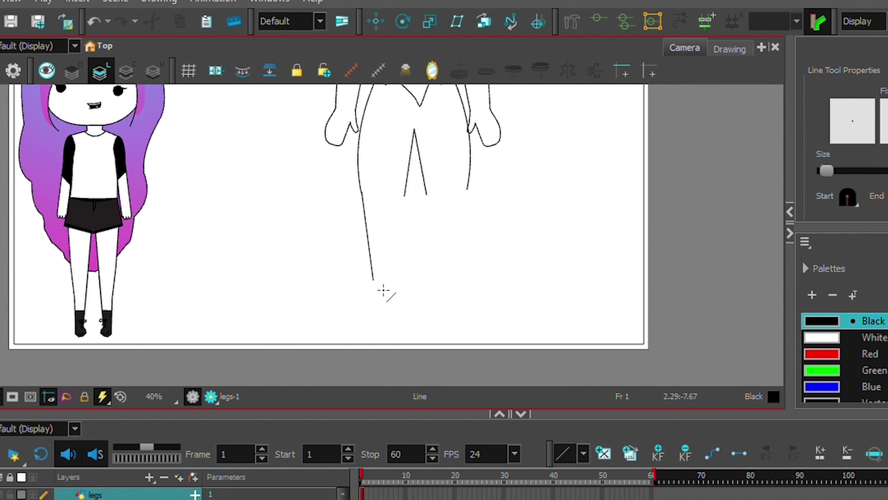
pyautogui.hotkey('ctrl', 'z')
pyautogui.scroll(2, 407, 290)
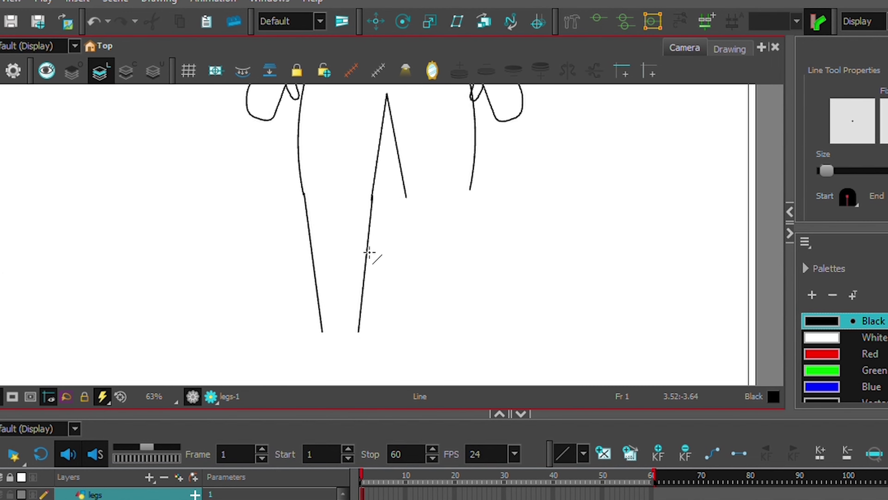
pyautogui.hotkey('ctrl', 'z')
pyautogui.hotkey('ctrl', 'z')
pyautogui.hotkey('alt', '/')
pyautogui.moveTo(303, 201); pyautogui.dragTo(291, 383)
pyautogui.moveTo(372, 385); pyautogui.dragTo(376, 200)
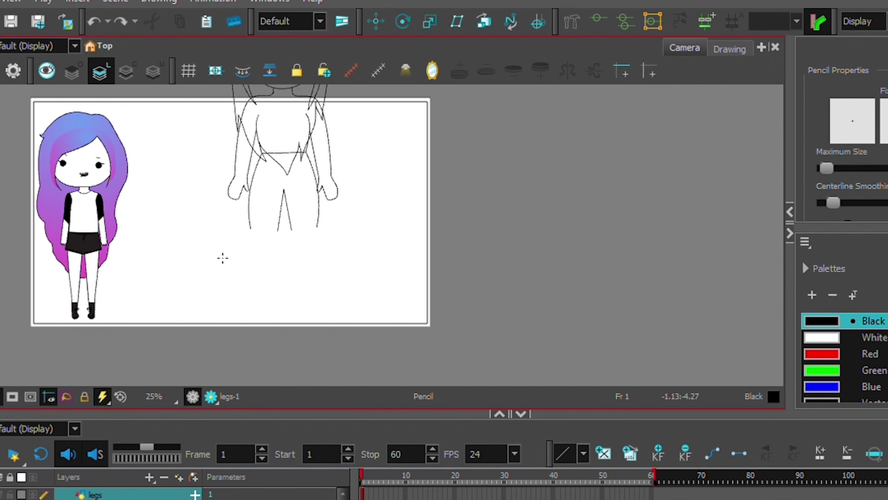
# - Delete the thigh and inner-leg lines, then pencil short hip curves below the waistline joined by a curved line
pyautogui.hotkey('alt', 's')
pyautogui.hotkey('alt', '/')
pyautogui.scroll(3, 278, 237)
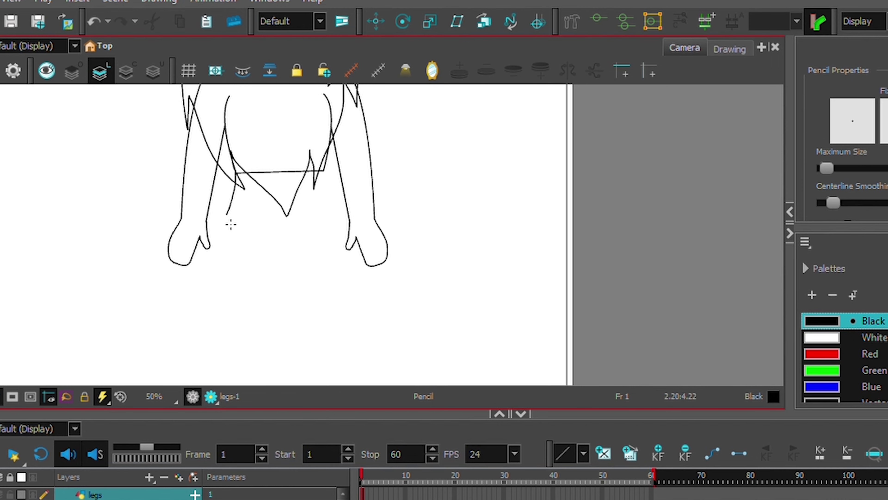
pyautogui.scroll(5, 339, 230)
pyautogui.moveTo(310, 107); pyautogui.dragTo(338, 261)
pyautogui.moveTo(49, 264)
pyautogui.mouseDown()
pyautogui.moveTo(189, 282)
pyautogui.moveTo(343, 270)
pyautogui.mouseUp()
pyautogui.hotkey('ctrl', 'z')
pyautogui.moveTo(50, 254); pyautogui.dragTo(334, 254)
# - Try sketching the outer side line and a short central stroke below the curved hip line with the Pencil tool
pyautogui.scroll(-6, 212, 236)
pyautogui.moveTo(212, 236)
pyautogui.mouseDown()
pyautogui.moveTo(246, 168)
pyautogui.moveTo(228, 210)
pyautogui.mouseUp()
pyautogui.hotkey('ctrl', 'z')
pyautogui.hotkey('alt', '/')
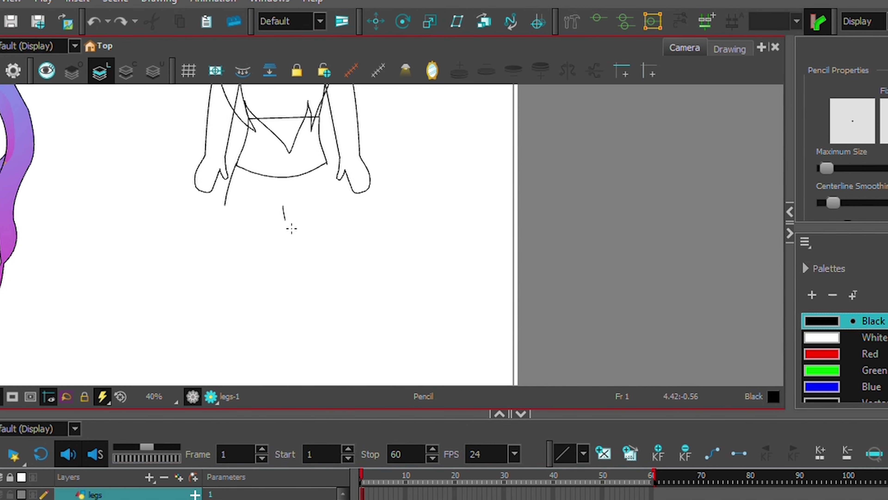
pyautogui.scroll(-3, 330, 220)
pyautogui.scroll(4, 185, 198)
pyautogui.hotkey('alt', 's')
pyautogui.hotkey('ctrl', 'z')
pyautogui.hotkey('ctrl', 'z')
# - Pencil a flared skirt below the curved hip line with two slanted sides and a curved hem
pyautogui.scroll(-2, 184, 198)
pyautogui.scroll(1, 210, 210)
pyautogui.scroll(2, 201, 146)
pyautogui.hotkey('alt', '/')
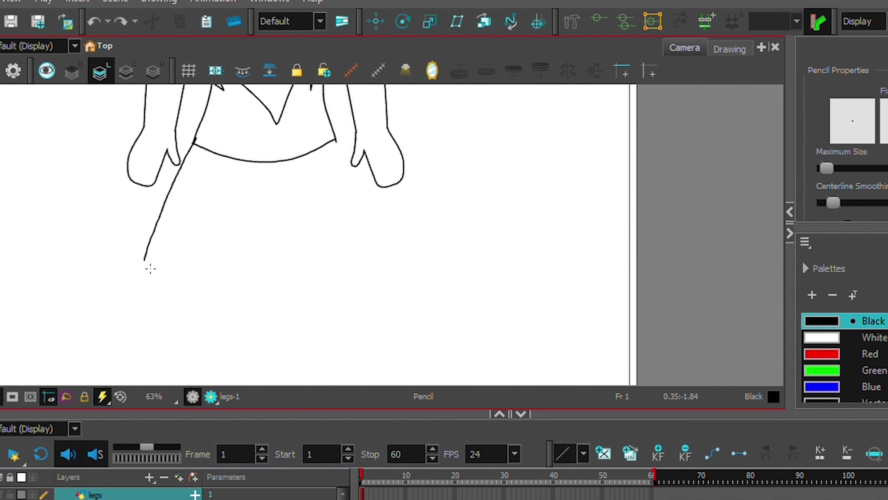
pyautogui.moveTo(150, 269)
pyautogui.mouseDown()
pyautogui.moveTo(380, 237)
pyautogui.moveTo(335, 140)
pyautogui.mouseUp()
pyautogui.hotkey('alt', 's')
# - Try sketching a leg outline freehand from the skirt hem with the Pencil tool
pyautogui.scroll(-3, 273, 227)
pyautogui.hotkey('alt', '/')
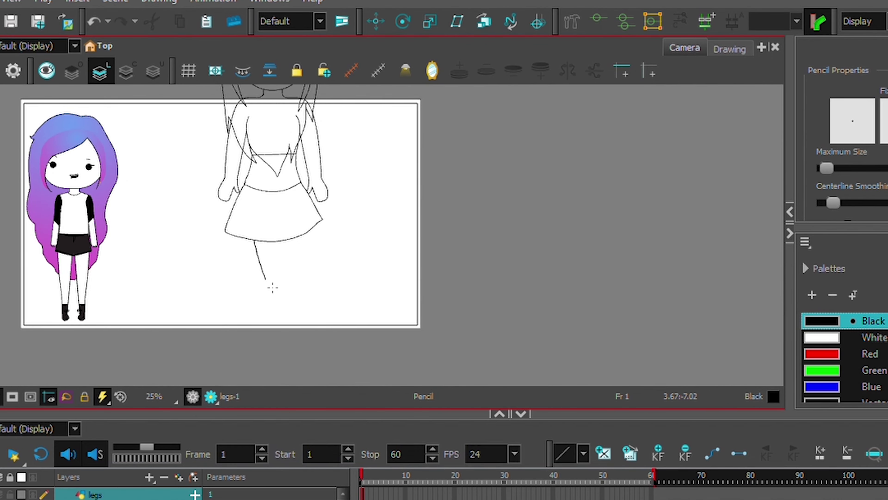
pyautogui.hotkey('ctrl', 'z')
pyautogui.scroll(2, 262, 258)
pyautogui.hotkey('ctrl', 'z')
# - Try drawing one leg as straight lines running down from the skirt hem with the Line tool
pyautogui.hotkey('alt', 'l')
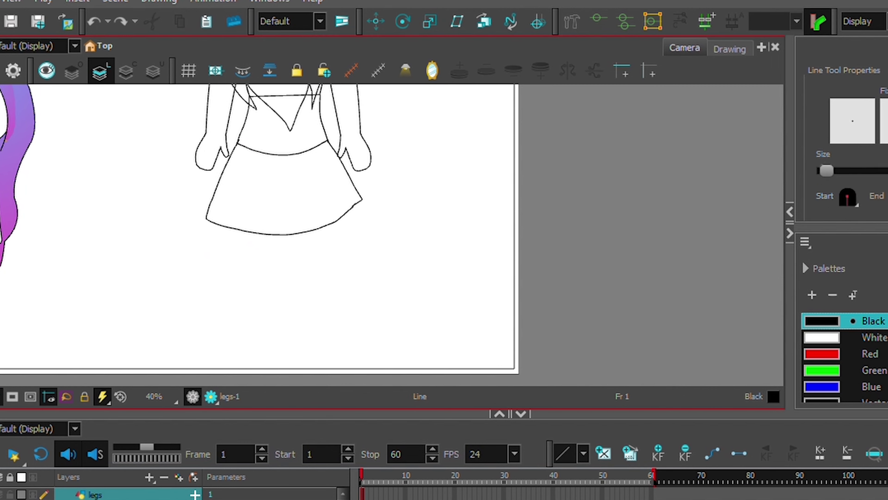
pyautogui.hotkey('alt', '/')
pyautogui.hotkey('alt', 'l')
pyautogui.hotkey('alt', 'r')
pyautogui.hotkey('alt', 'l')
pyautogui.moveTo(249, 232); pyautogui.dragTo(257, 314)
pyautogui.scroll(-3, 290, 251)
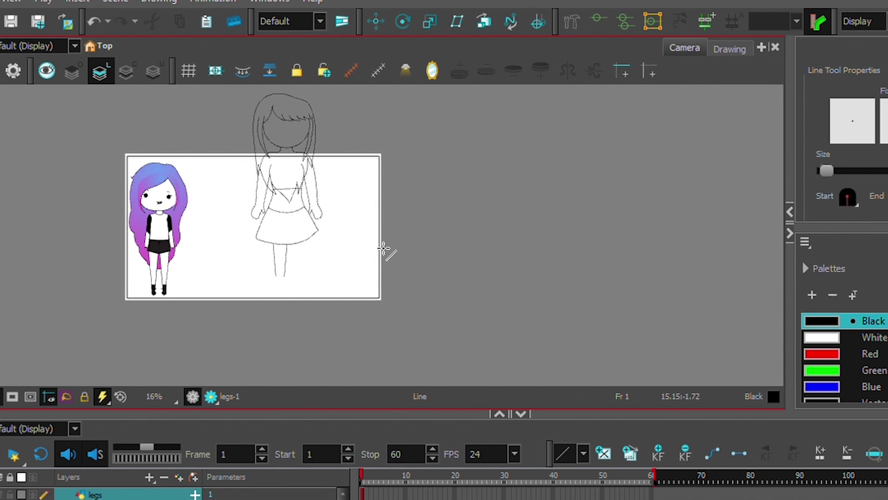
pyautogui.scroll(2, 309, 247)
pyautogui.hotkey('ctrl', 'z')
pyautogui.hotkey('ctrl', 'z')
pyautogui.hotkey('ctrl', 'z')
pyautogui.hotkey('ctrl', 'z')
# - Select the skirt's side lines and hem and shorten the skirt vertically with the Select tool
pyautogui.scroll(-2, 283, 270)
pyautogui.hotkey('alt', 's')
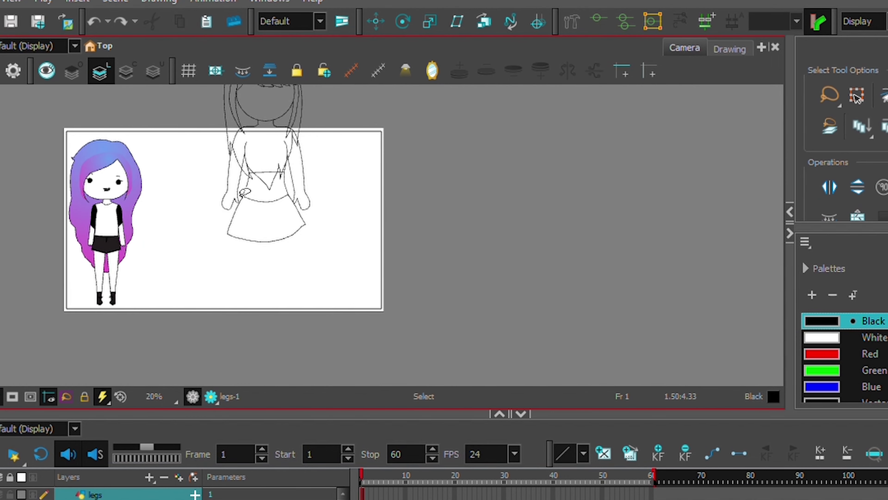
pyautogui.scroll(3, 347, 228)
pyautogui.click(322, 245)
pyautogui.click(125, 234)
pyautogui.click(287, 254)
pyautogui.scroll(-4, 337, 185)
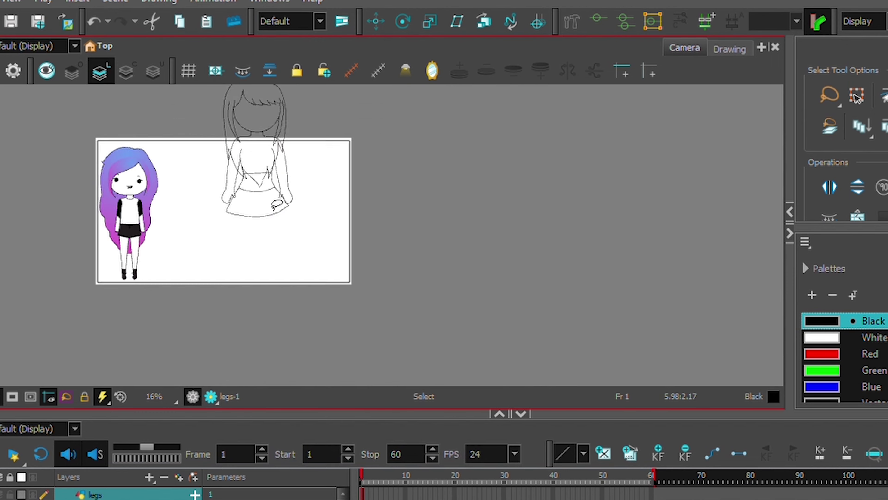
pyautogui.scroll(2, 245, 224)
pyautogui.press('Escape')
# - Draw three straight lines down from the skirt hem to form two adjoining legs with the Line tool
pyautogui.hotkey('alt', '\\')
pyautogui.scroll(3, 255, 218)
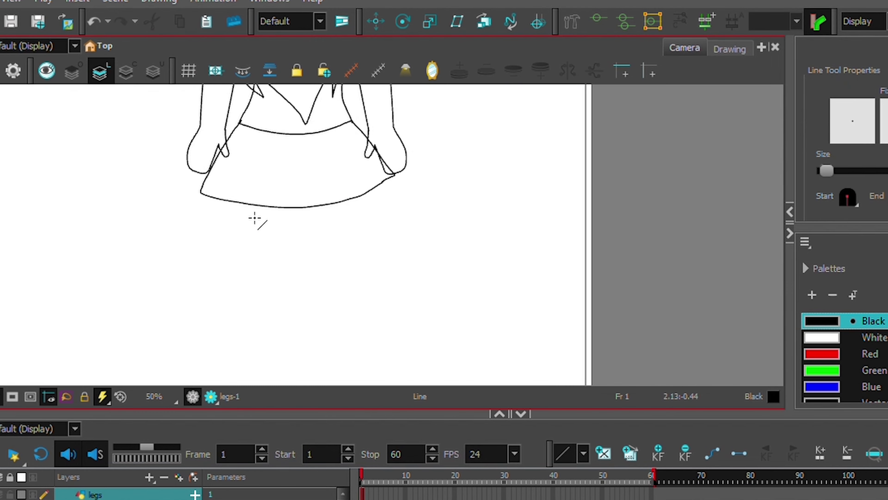
pyautogui.moveTo(240, 203); pyautogui.dragTo(257, 324)
pyautogui.moveTo(302, 207); pyautogui.dragTo(297, 325)
pyautogui.moveTo(360, 196); pyautogui.dragTo(333, 331)
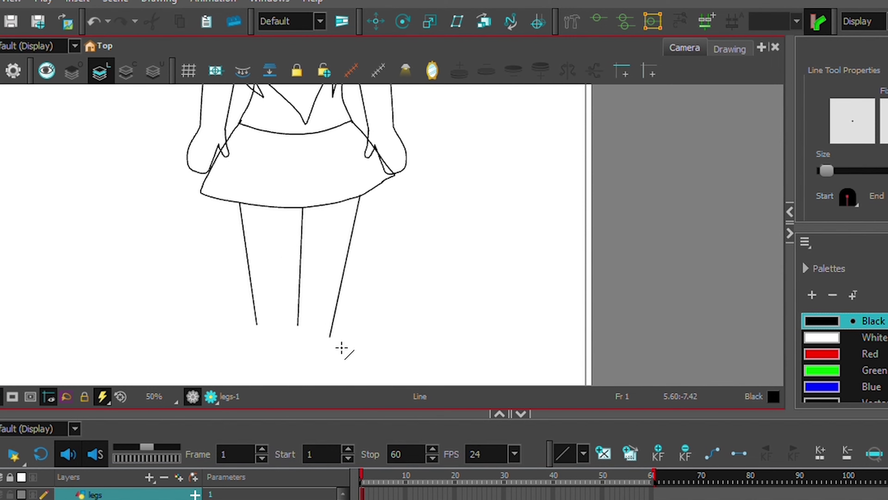
# - Lengthen and taper the three leg lines by moving their lower endpoints with the Contour Editor
pyautogui.scroll(-4, 339, 345)
pyautogui.scroll(4, 309, 271)
pyautogui.scroll(2, 351, 192)
pyautogui.hotkey('alt', 's')
pyautogui.hotkey('alt', 'q')
pyautogui.click(352, 194)
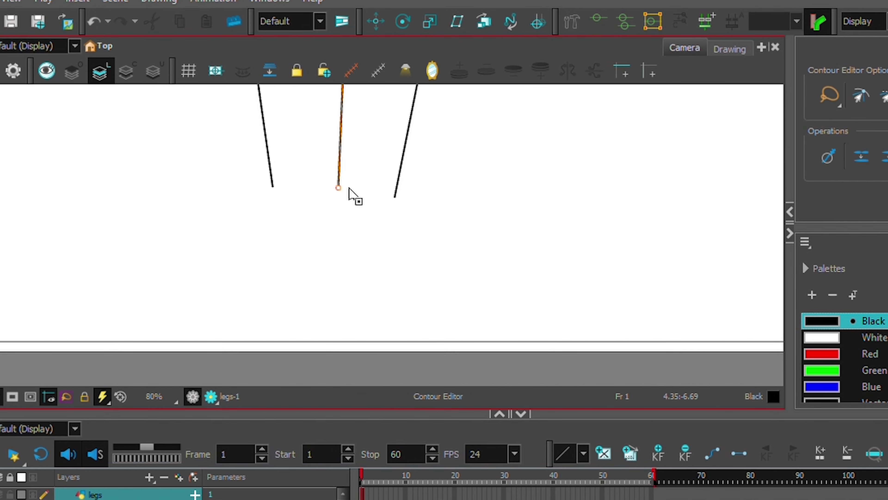
pyautogui.moveTo(351, 195); pyautogui.dragTo(335, 226)
pyautogui.moveTo(274, 192); pyautogui.dragTo(286, 226)
pyautogui.click(395, 198)
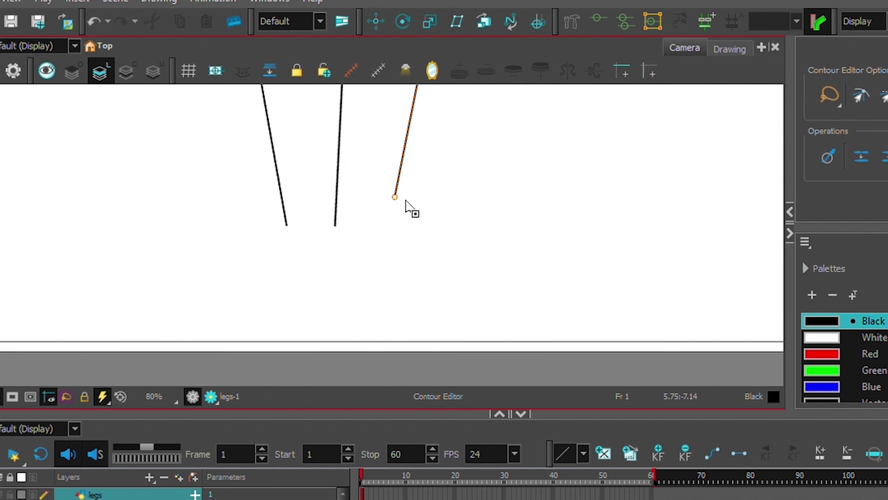
pyautogui.moveTo(395, 198); pyautogui.dragTo(379, 226)
pyautogui.scroll(-4, 379, 227)
pyautogui.scroll(2, 379, 226)
# - Pencil a rounded foot pointing outward below the first leg and place a horizontally flipped copy on the other leg
pyautogui.scroll(1, 327, 234)
pyautogui.hotkey('alt', '/')
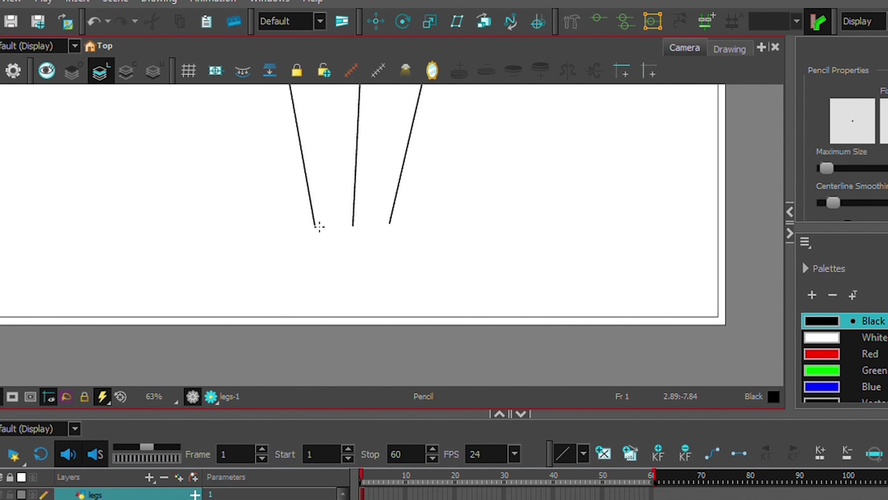
pyautogui.hotkey('alt', 's')
pyautogui.click(301, 280)
pyautogui.hotkey('ctrl', 'c')
pyautogui.hotkey('ctrl', 'v')
pyautogui.moveTo(302, 245); pyautogui.dragTo(386, 246)
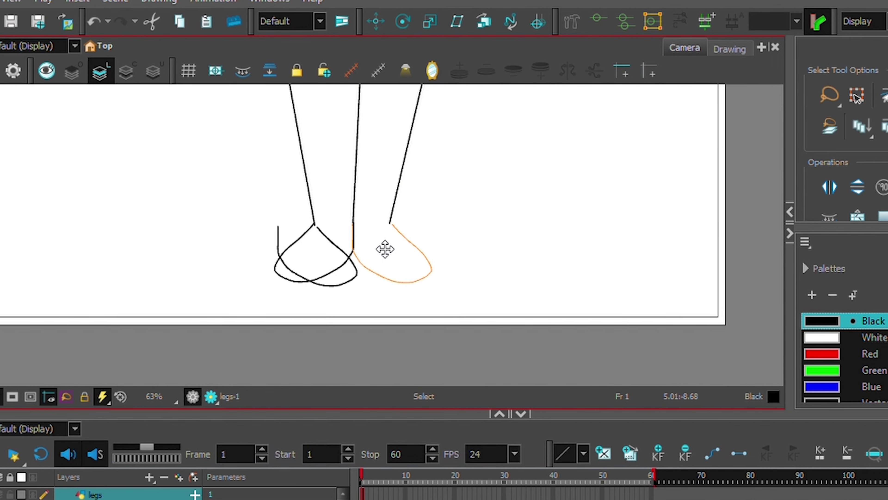
# - Reshape the first foot's ankle and heel with the Contour Editor and delete the flipped foot copy
pyautogui.scroll(-7, 387, 248)
pyautogui.scroll(8, 472, 232)
pyautogui.click(131, 131)
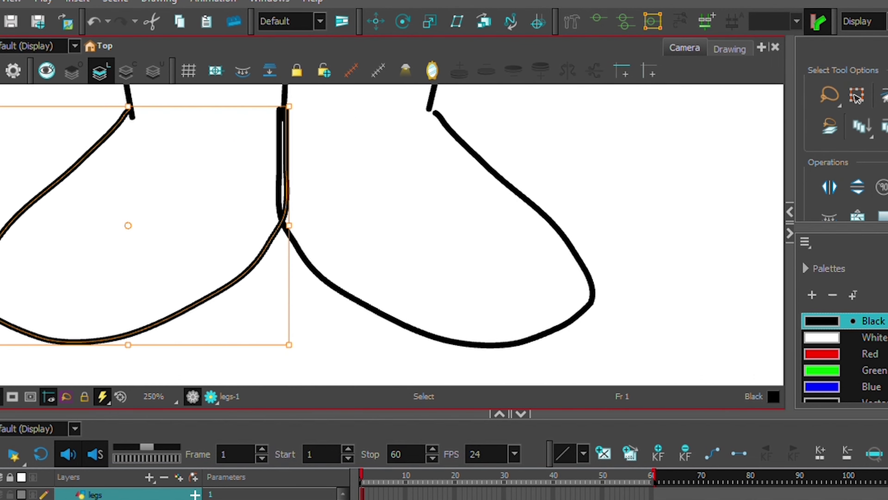
pyautogui.hotkey('alt', 'q')
pyautogui.moveTo(105, 152)
pyautogui.mouseDown()
pyautogui.moveTo(85, 189)
pyautogui.moveTo(47, 211)
pyautogui.moveTo(48, 198)
pyautogui.mouseUp()
pyautogui.hotkey('alt', 's')
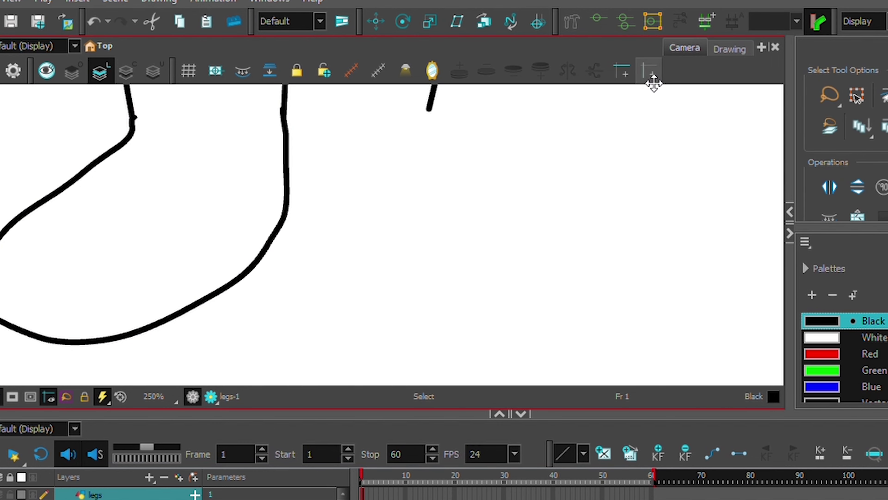
pyautogui.hotkey('alt', 'q')
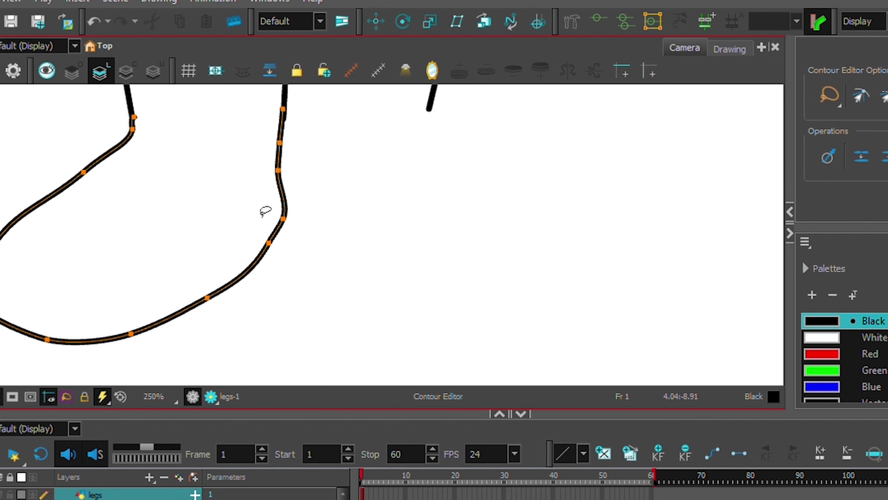
# - Paste a horizontally flipped copy of the reshaped foot and place it below the other leg
pyautogui.hotkey('alt', 's')
pyautogui.click(830, 188)
pyautogui.moveTo(301, 234)
pyautogui.mouseDown()
pyautogui.moveTo(450, 222)
pyautogui.moveTo(453, 235)
pyautogui.mouseUp()
# - Adjust the ankle points of both feet with the Contour Editor so the outlines meet the leg lines
pyautogui.click(221, 193)
pyautogui.hotkey('alt', 'q')
pyautogui.click(136, 117)
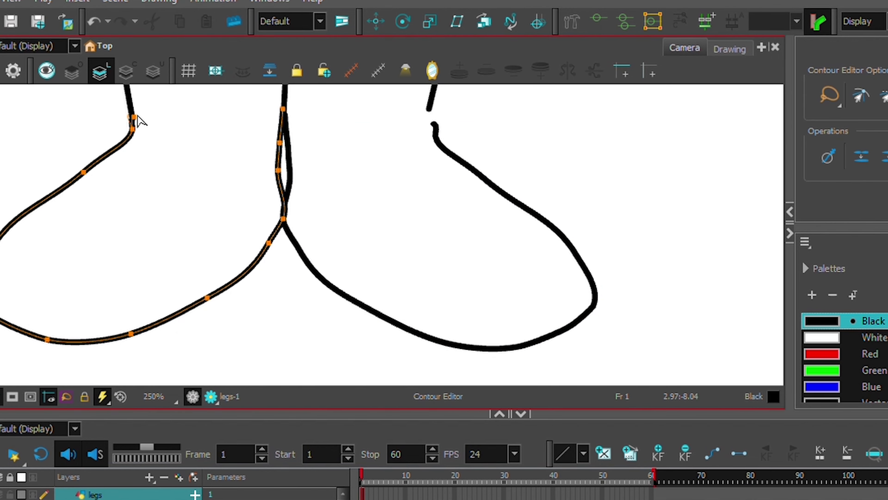
pyautogui.click(435, 128)
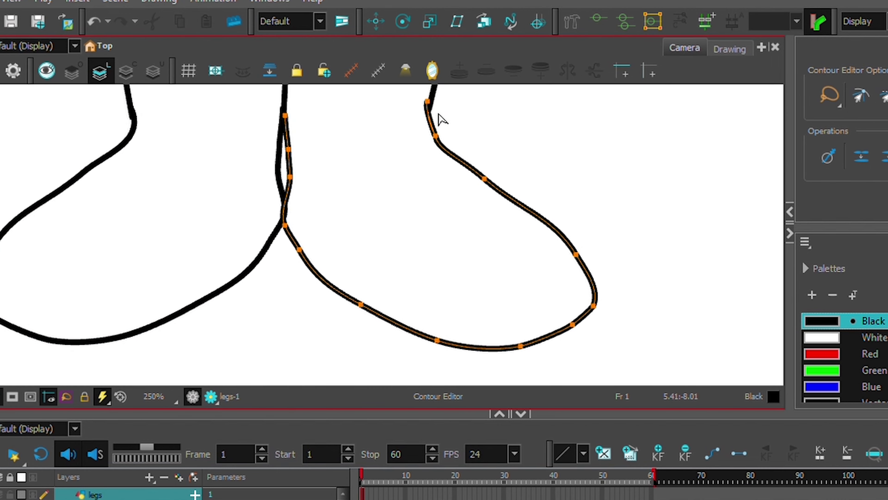
pyautogui.scroll(-10, 441, 121)
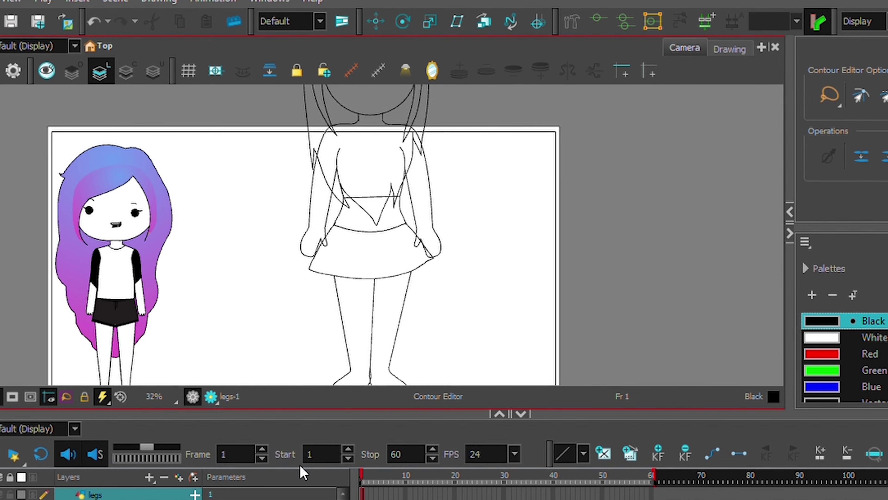
# - Enlarge the camera view, add a new dark red colour to the palette and paint the back hair with it
pyautogui.moveTo(341, 415); pyautogui.dragTo(341, 327)
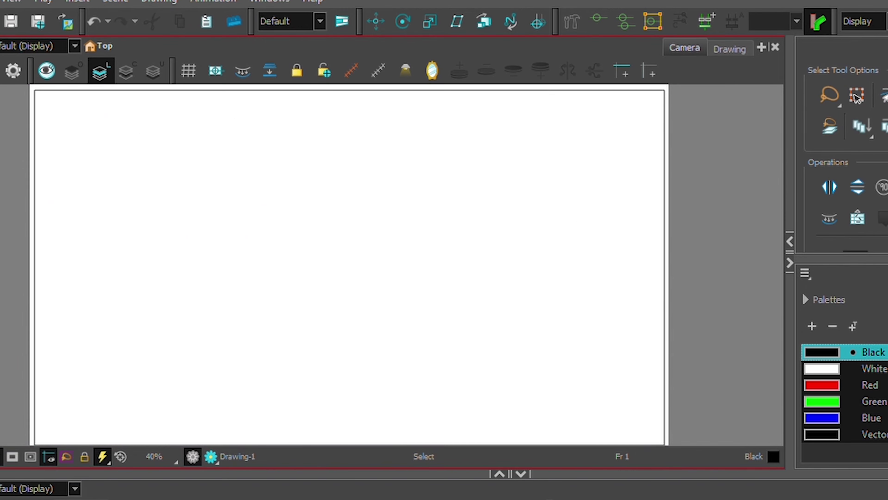
pyautogui.hotkey('alt', 'i')
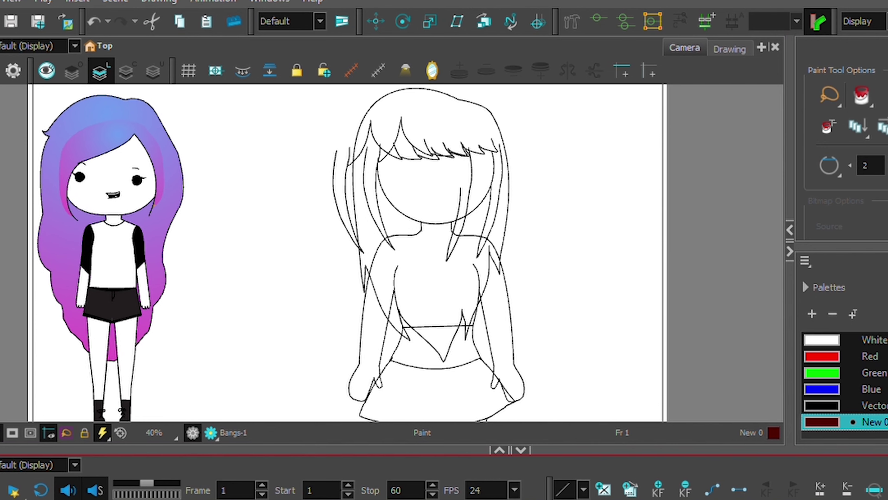
pyautogui.hotkey('ctrl', 'z')
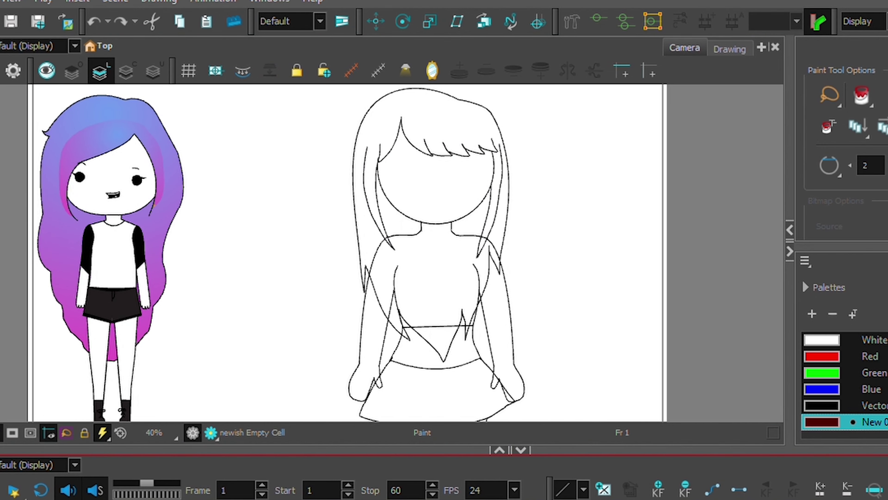
pyautogui.click(371, 258)
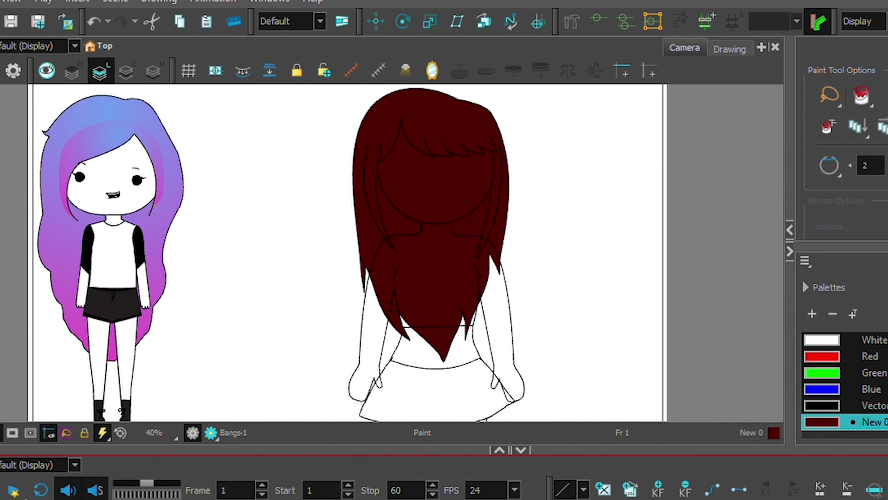
# - Fill the character's head with White using the Paint tool
pyautogui.click(822, 339)
pyautogui.click(416, 127)
pyautogui.scroll(3, 416, 127)
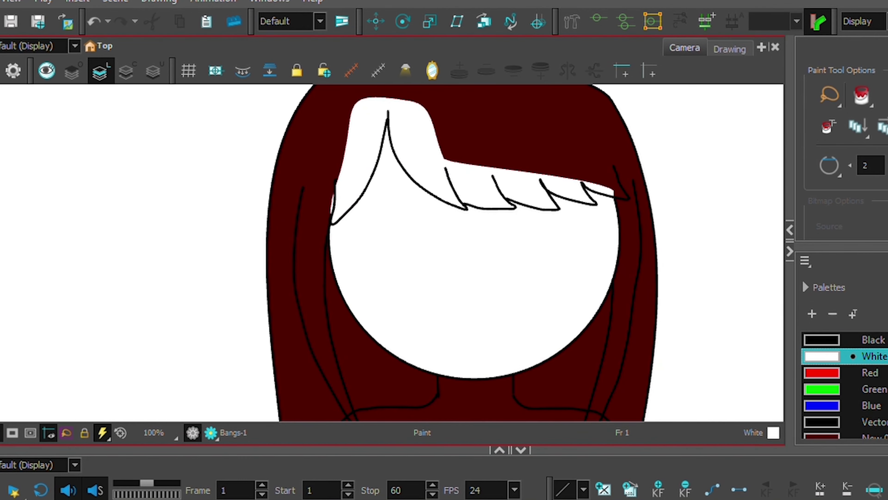
# - Close the open outlines on the Bangs layer with invisible strokes and fill the bangs with the dark red colour
pyautogui.hotkey('alt', 'q')
pyautogui.moveTo(595, 260); pyautogui.dragTo(588, 250)
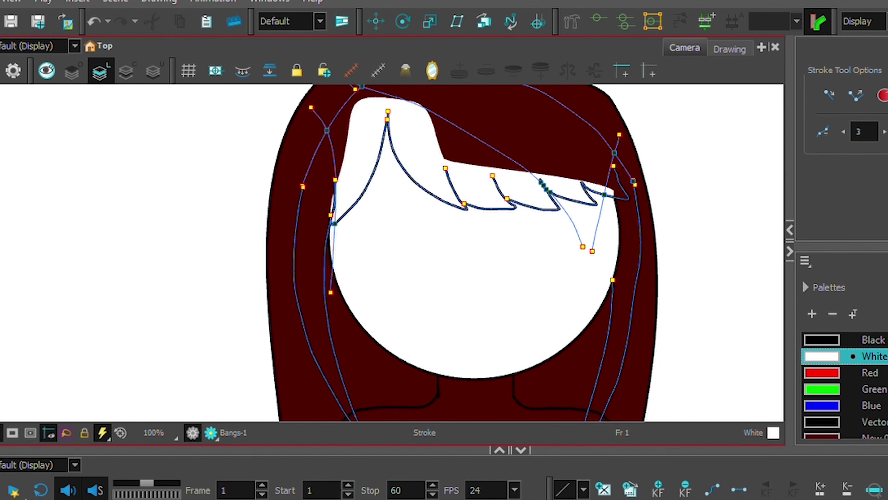
pyautogui.click(822, 422)
pyautogui.click(525, 119)
pyautogui.click(594, 188)
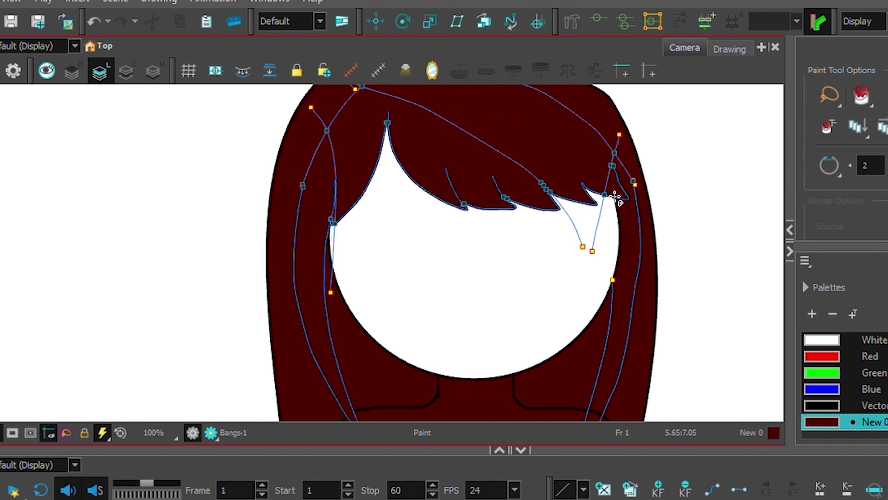
# - Close the neck opening on the Body layer with an invisible stroke and fill the neck and torso with White
pyautogui.press('1')
pyautogui.click(822, 339)
pyautogui.scroll(4, 429, 365)
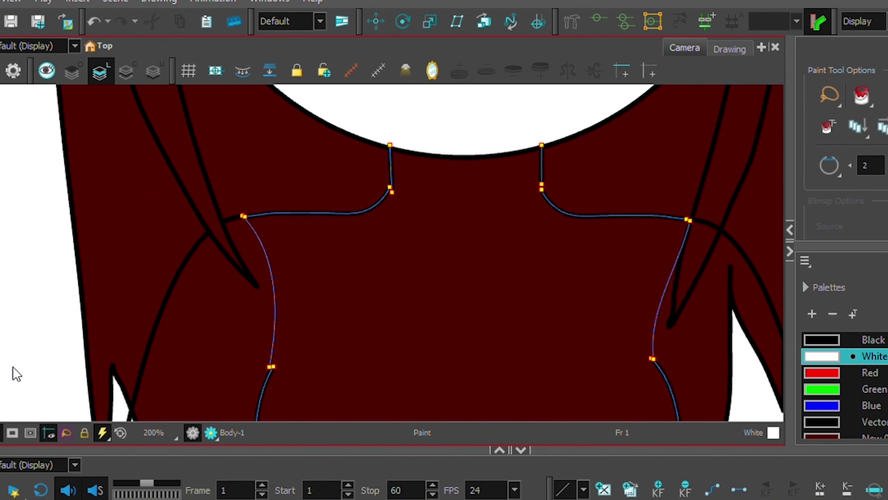
pyautogui.hotkey('alt', 'v')
pyautogui.moveTo(390, 145); pyautogui.dragTo(542, 145)
pyautogui.hotkey('alt', 'i')
pyautogui.click(426, 280)
pyautogui.scroll(-4, 426, 280)
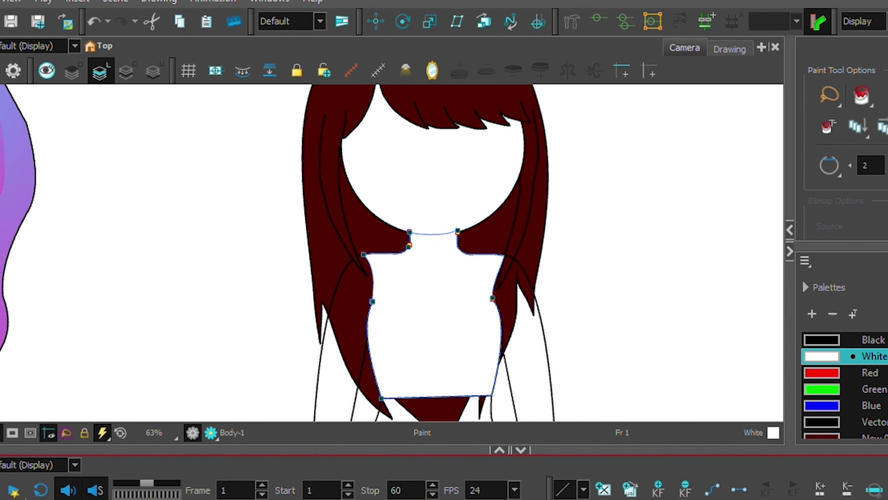
# - On the right arm layer, move the inner outline's end up to the armpit, close the shoulder with an invisible stroke and fill with White
pyautogui.keyDown('ctrl'); pyautogui.keyDown('alt'); pyautogui.click(389, 368); pyautogui.keyUp('alt'); pyautogui.keyUp('ctrl')
pyautogui.hotkey('alt', 'c')
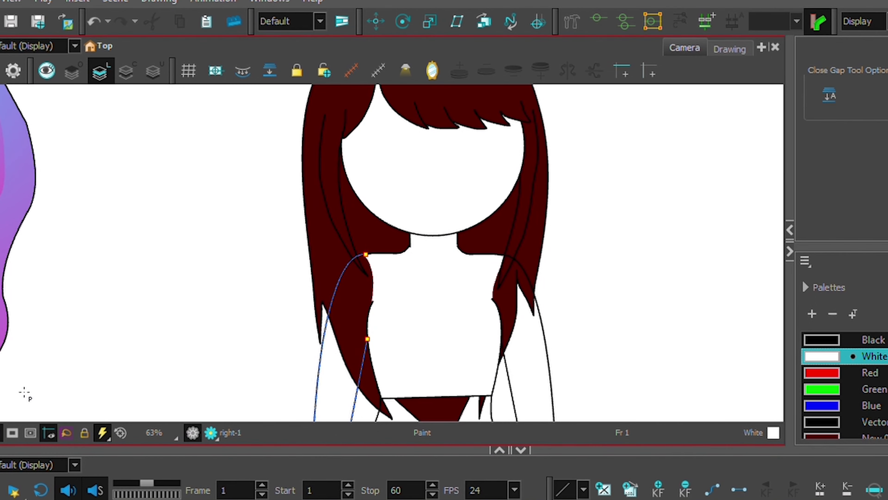
pyautogui.scroll(5, 476, 121)
pyautogui.hotkey('alt', 'v')
pyautogui.scroll(-3, 326, 375)
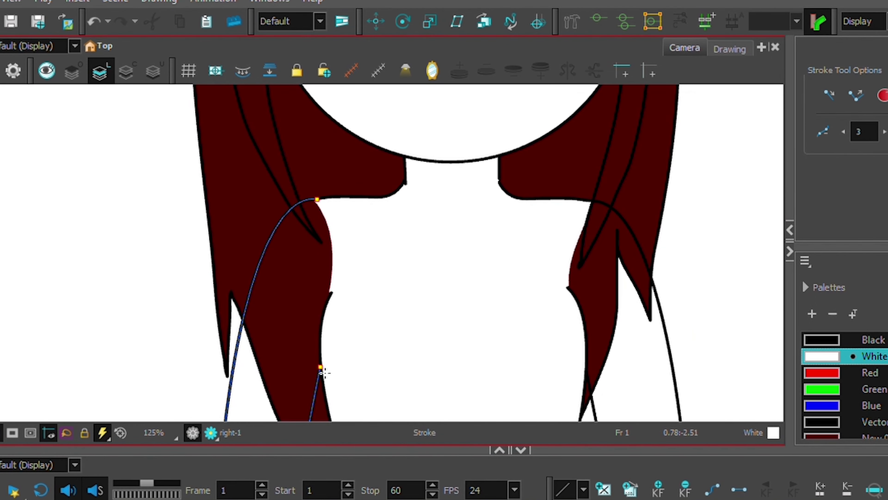
pyautogui.hotkey('alt', 'q')
pyautogui.moveTo(321, 366)
pyautogui.mouseDown()
pyautogui.moveTo(341, 313)
pyautogui.moveTo(332, 299)
pyautogui.mouseUp()
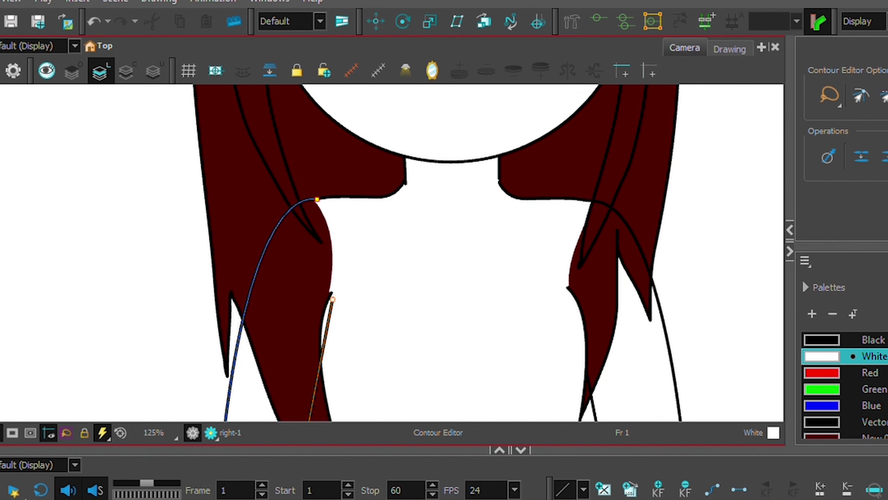
pyautogui.hotkey('alt', 'v')
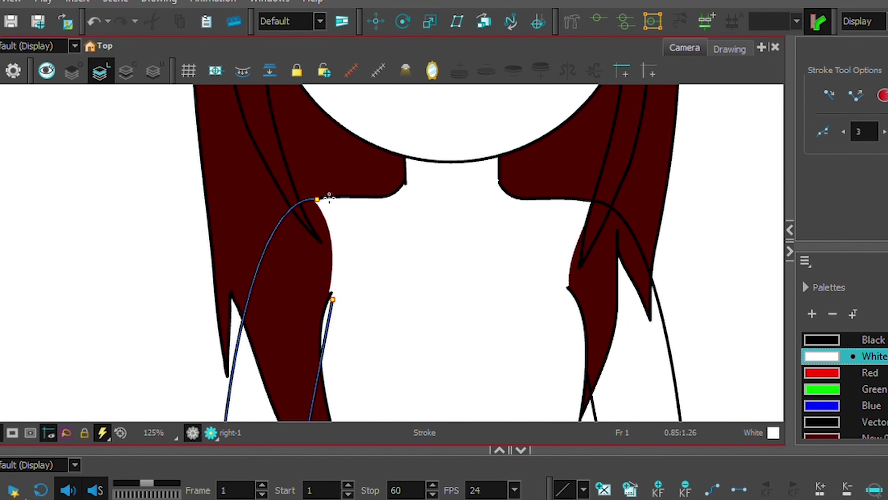
pyautogui.hotkey('alt', '4')
pyautogui.scroll(-5, 323, 268)
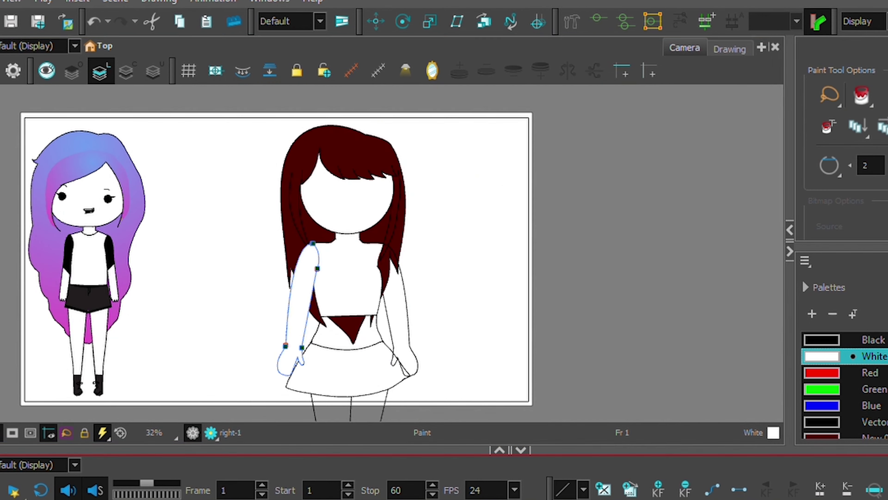
# - Extend the left arm's inner outline to the armpit, close its shoulder with an invisible stroke and fill the arm with White
pyautogui.scroll(6, 298, 280)
pyautogui.hotkey('alt', 'q')
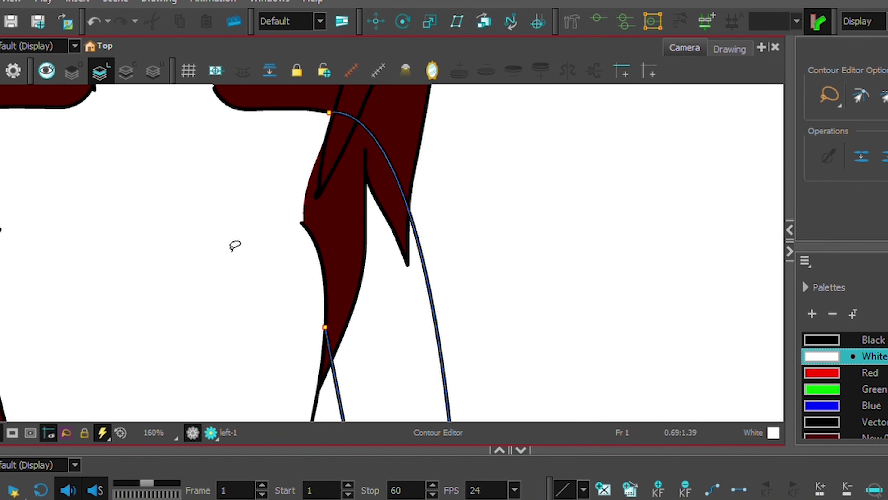
pyautogui.moveTo(325, 327); pyautogui.dragTo(302, 217)
pyautogui.hotkey('alt', 'v')
pyautogui.moveTo(329, 113); pyautogui.dragTo(303, 219)
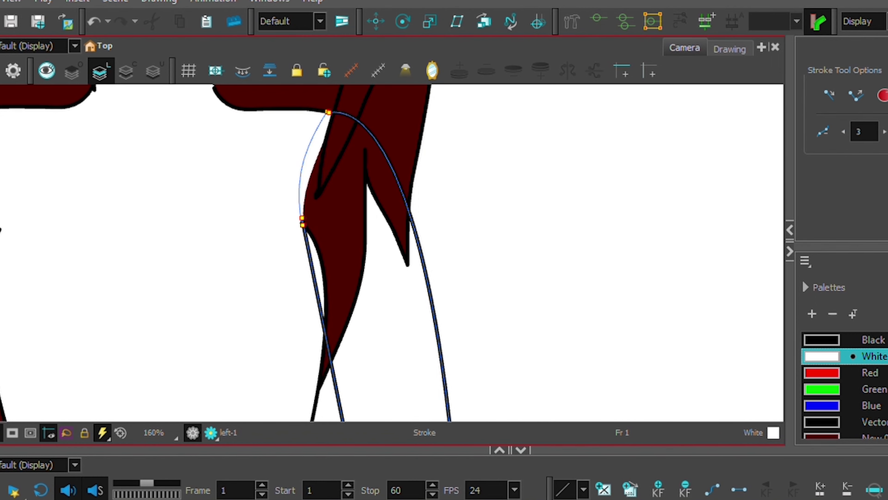
pyautogui.hotkey('alt', 'i')
pyautogui.scroll(-4, 331, 189)
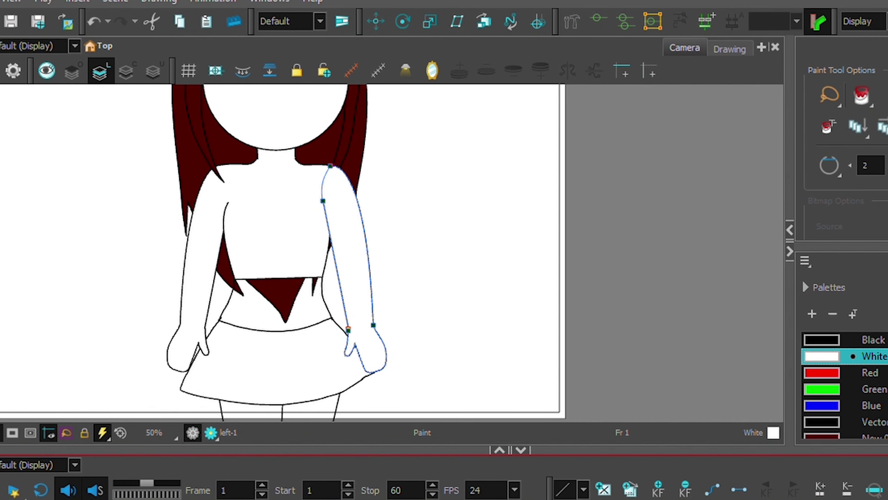
# - Close the top of the waist on the legs layer with an invisible stroke and fill the midriff with White
pyautogui.click(311, 330)
pyautogui.scroll(3, 301, 327)
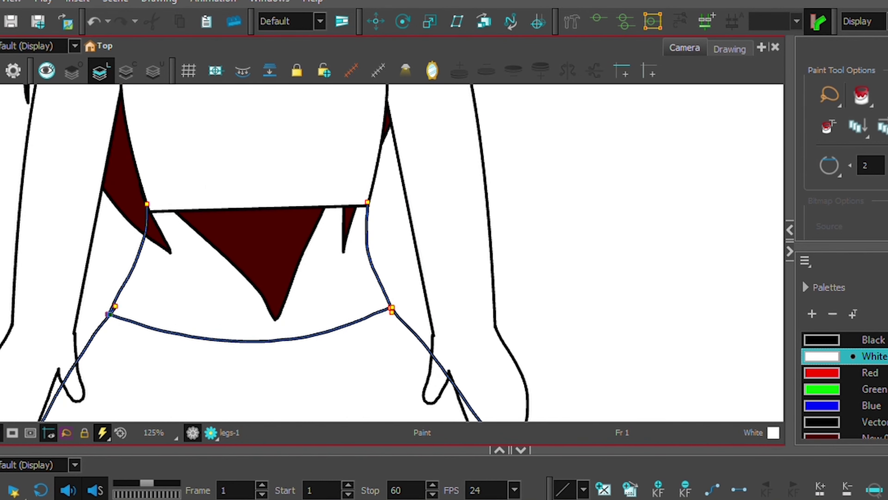
pyautogui.hotkey('alt', 'v')
pyautogui.moveTo(148, 203)
pyautogui.mouseDown()
pyautogui.moveTo(353, 171)
pyautogui.moveTo(368, 201)
pyautogui.mouseUp()
pyautogui.hotkey('alt', 'i')
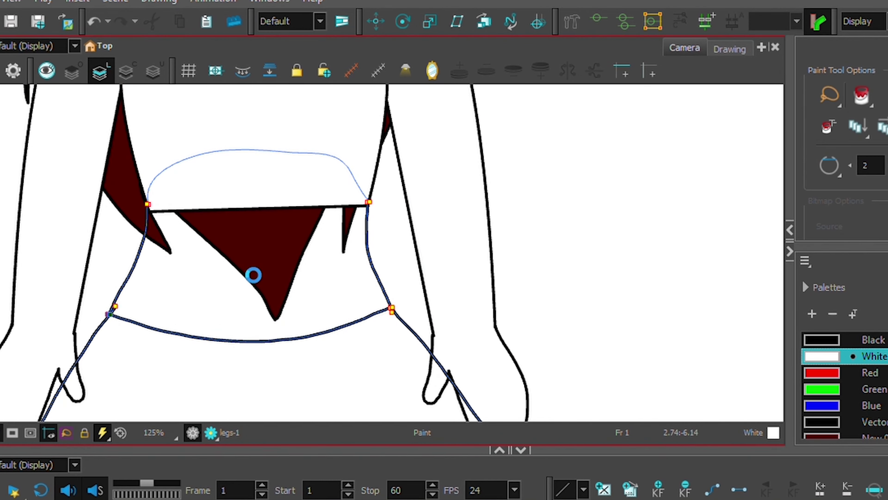
pyautogui.scroll(-4, 242, 333)
pyautogui.scroll(4, 248, 391)
# - Close the leg outlines with invisible strokes across the thighs and ankles and fill the legs and feet with White
pyautogui.scroll(2, 337, 218)
pyautogui.scroll(-4, 337, 218)
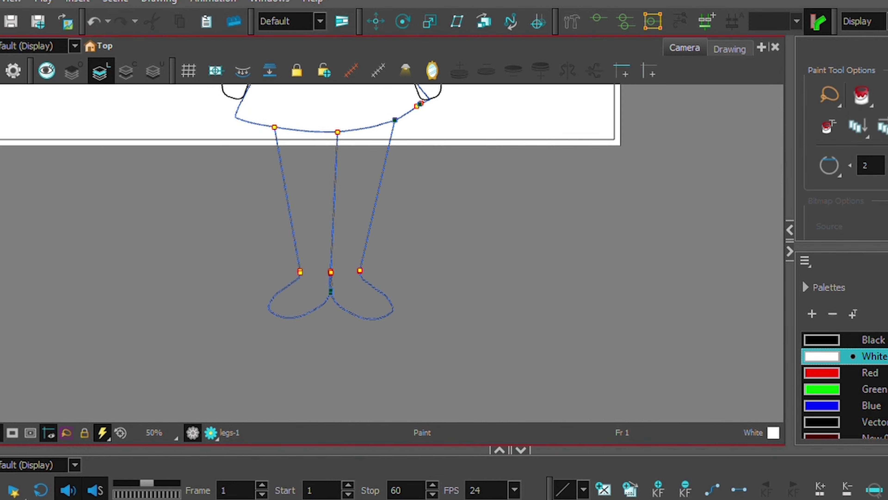
pyautogui.hotkey('alt', 'v')
pyautogui.hotkey('alt', 'i')
pyautogui.click(308, 154)
pyautogui.click(356, 196)
pyautogui.click(300, 294)
pyautogui.scroll(-2, 332, 245)
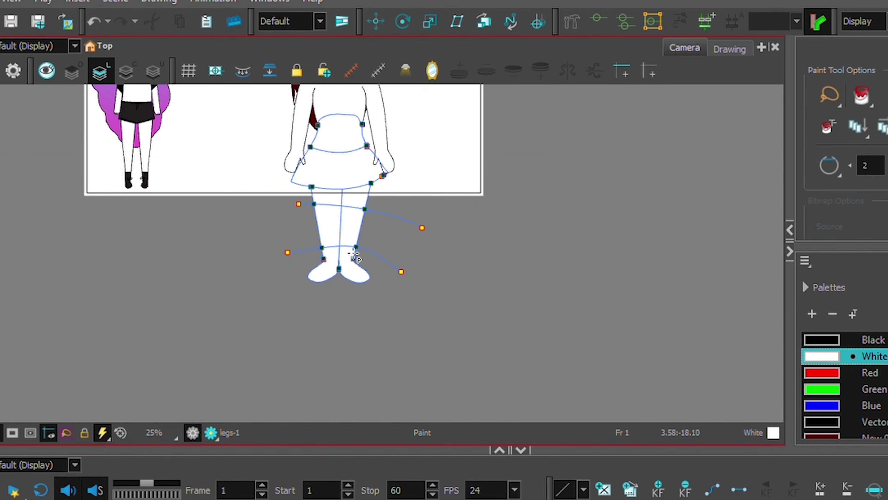
pyautogui.press('/')
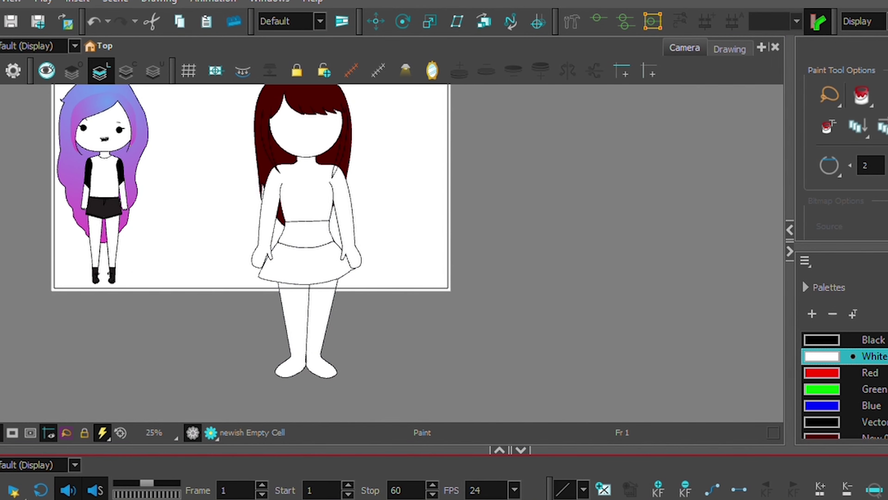
pyautogui.keyDown('ctrl'); pyautogui.click(304, 189); pyautogui.keyUp('ctrl')
pyautogui.hotkey('alt', 's')
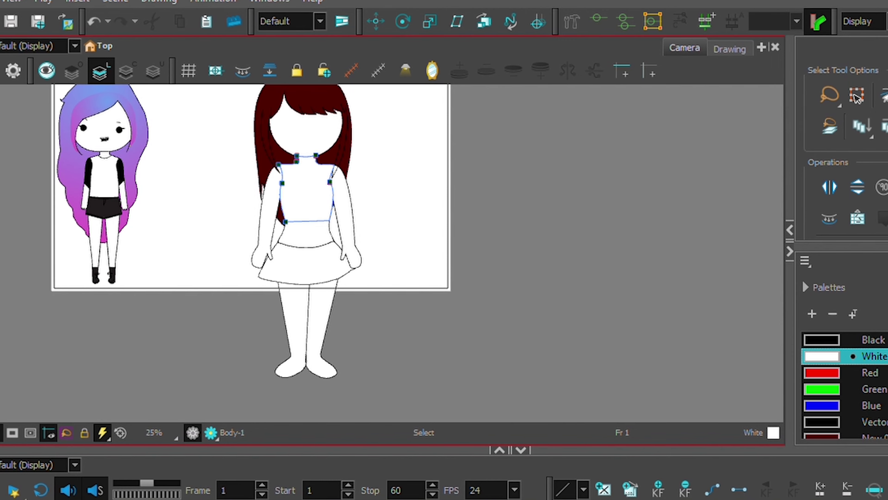
pyautogui.scroll(3, 231, 271)
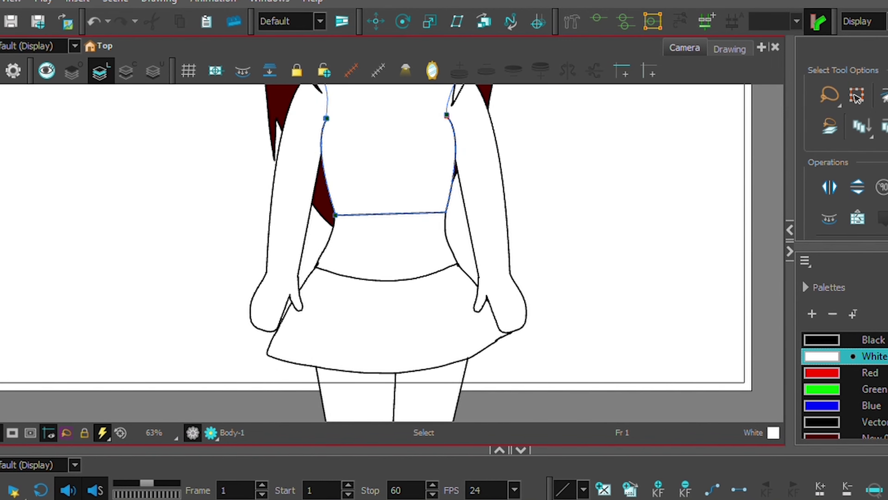
pyautogui.hotkey('alt', 'q')
pyautogui.click(367, 222)
# - On the Bangs layer, draw an invisible stroke across the strand over the left arm's shoulder and fill its tip with dark red
pyautogui.scroll(-4, 594, 199)
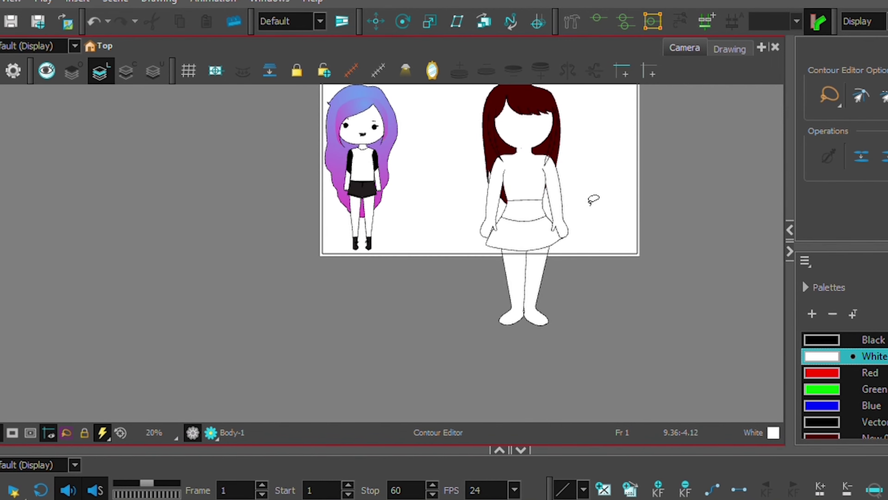
pyautogui.moveTo(594, 199); pyautogui.dragTo(476, 200)
pyautogui.scroll(2, 476, 200)
pyautogui.hotkey('alt', 'i')
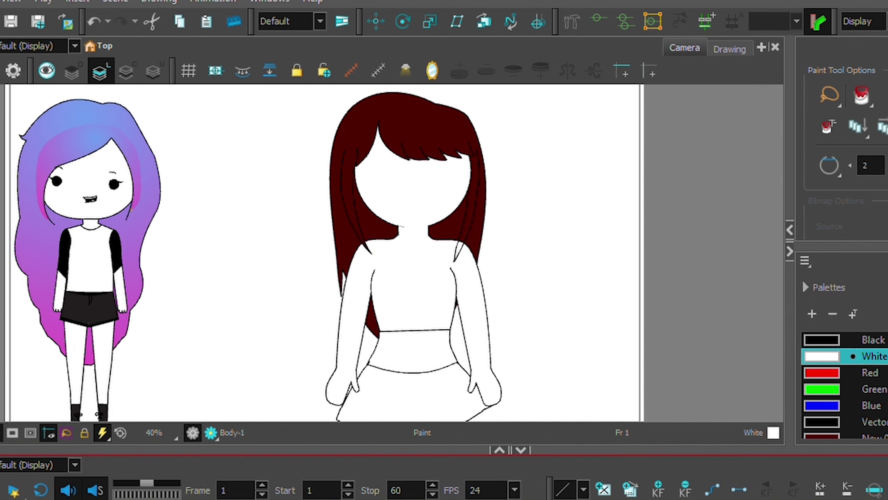
pyautogui.keyDown('ctrl'); pyautogui.keyDown('alt'); pyautogui.click(460, 252); pyautogui.keyUp('alt'); pyautogui.keyUp('ctrl')
pyautogui.scroll(5, 458, 196)
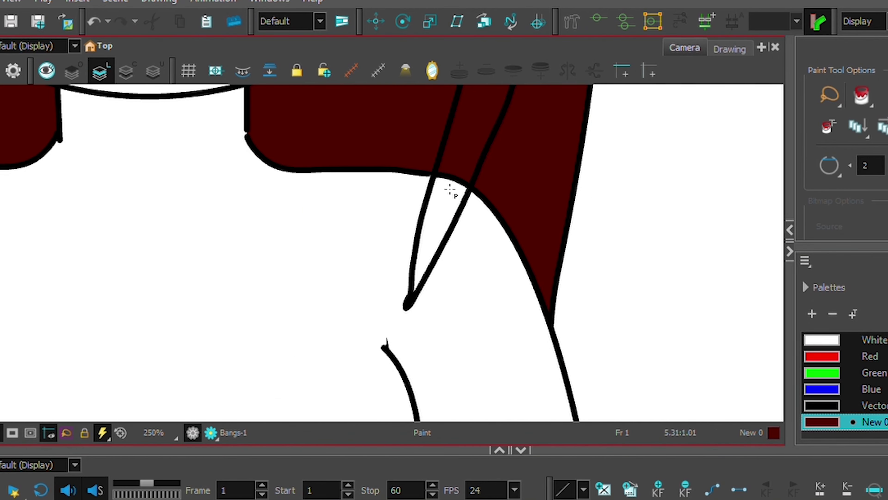
pyautogui.scroll(-4, 458, 196)
pyautogui.scroll(4, 387, 268)
pyautogui.scroll(-4, 387, 267)
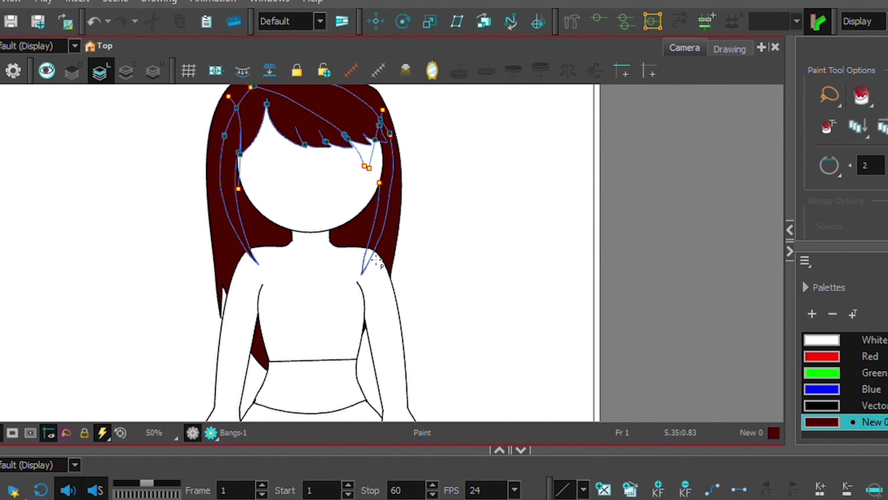
pyautogui.scroll(6, 367, 164)
pyautogui.hotkey('alt', 'v')
pyautogui.moveTo(333, 205); pyautogui.dragTo(470, 318)
pyautogui.hotkey('alt', 'i')
pyautogui.click(396, 207)
pyautogui.scroll(-3, 397, 207)
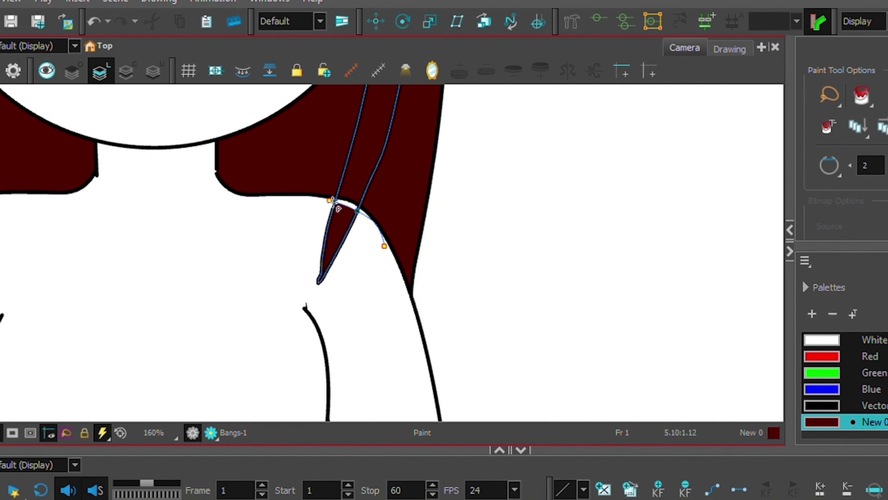
# - Add another invisible stroke slightly higher across the same strand and fill the remaining gap with dark red
pyautogui.hotkey('alt', 'v')
pyautogui.moveTo(323, 114); pyautogui.dragTo(413, 175)
pyautogui.hotkey('alt', 'i')
pyautogui.click(376, 164)
pyautogui.scroll(-5, 377, 165)
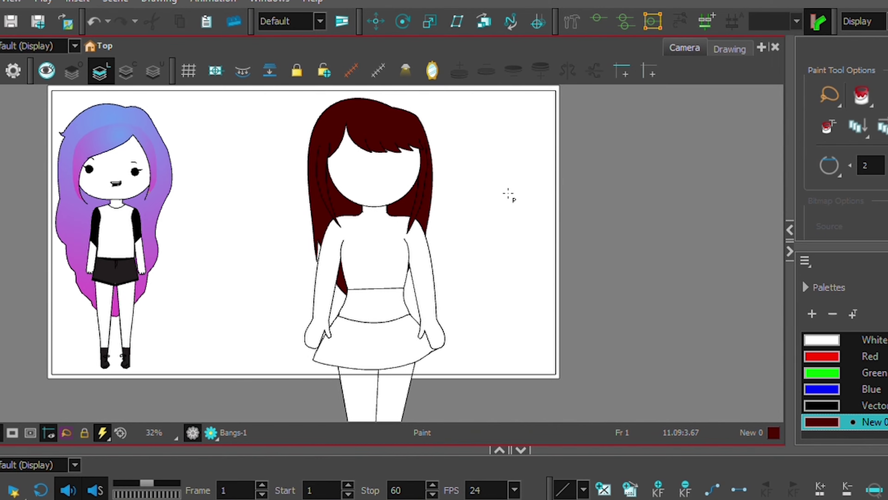
pyautogui.scroll(2, 422, 367)
pyautogui.scroll(-2, 729, 345)
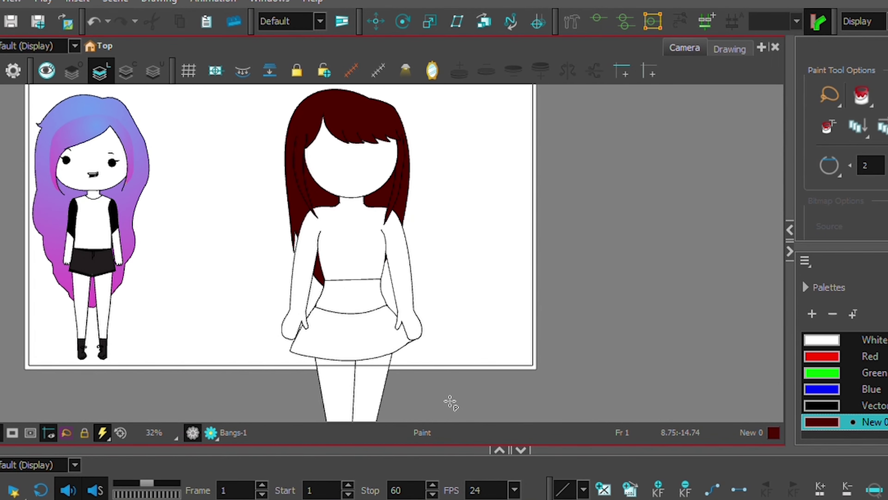
# - Add a new, brighter red colour to the palette and repaint the bangs with it
pyautogui.click(812, 313)
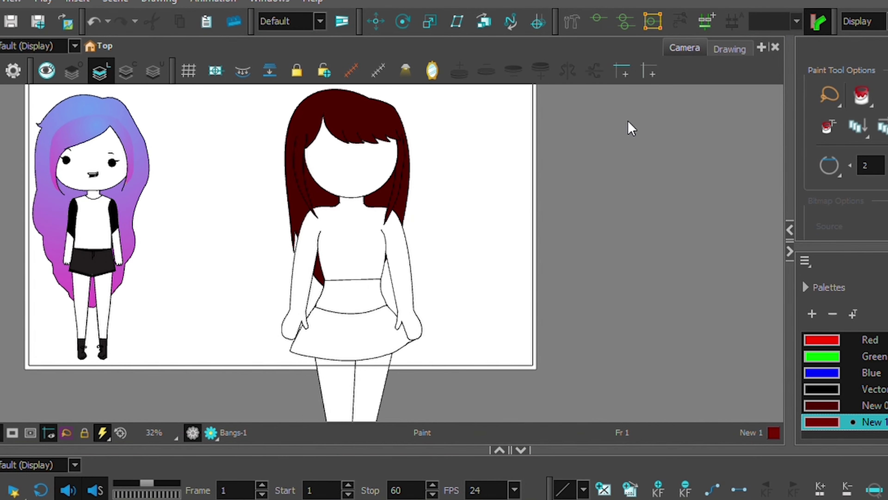
pyautogui.click(363, 121)
pyautogui.click(362, 120)
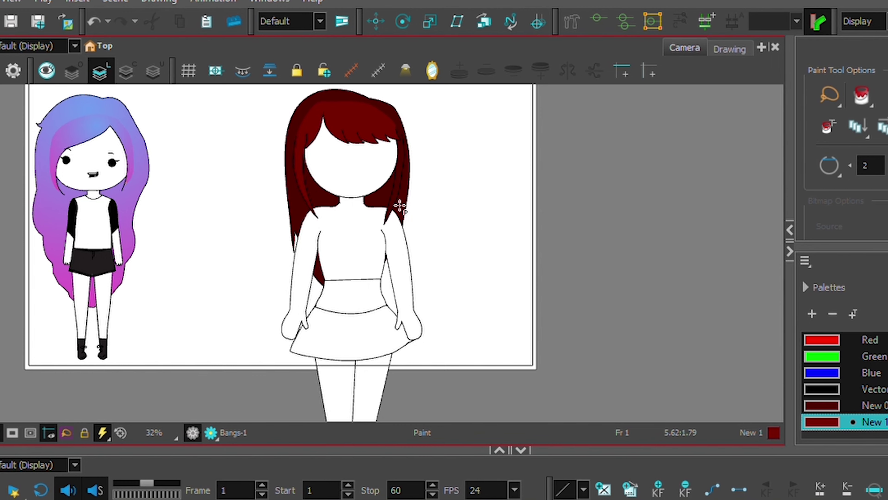
# - Close the long strand beside the face above the left arm using invisible strokes, adjust its contour and fill it with the brighter red
pyautogui.scroll(3, 405, 196)
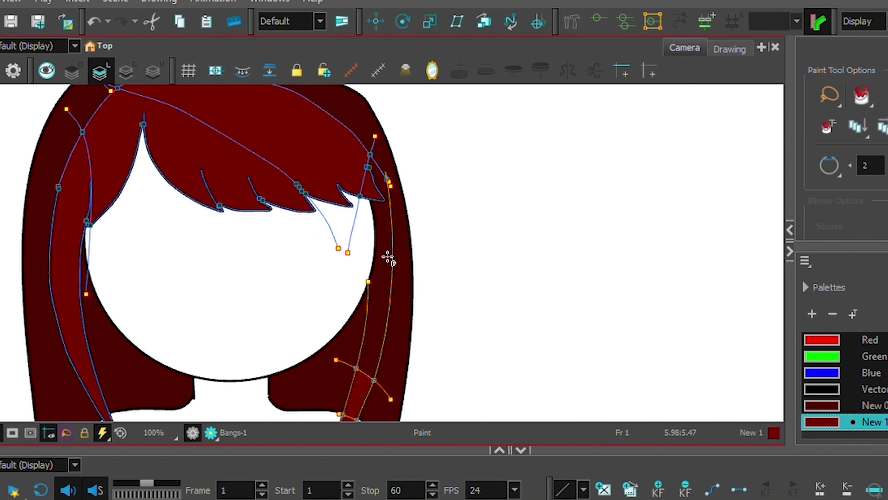
pyautogui.hotkey('alt', 'v')
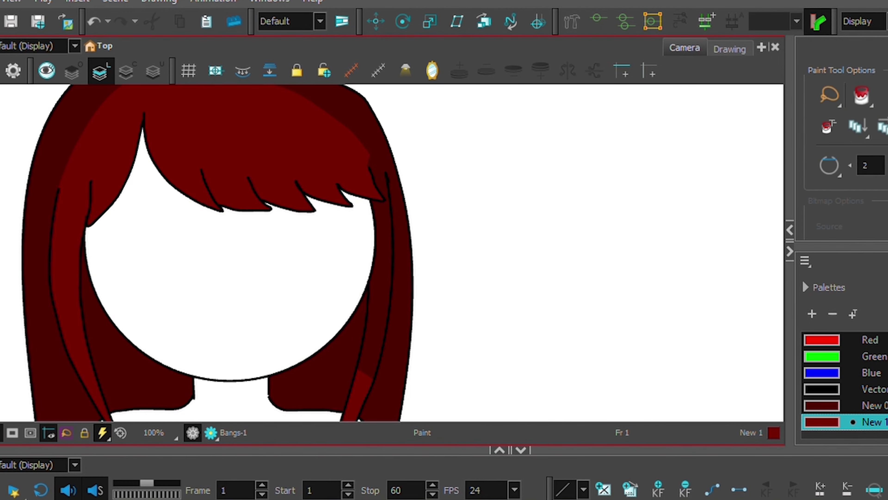
pyautogui.scroll(2, 382, 257)
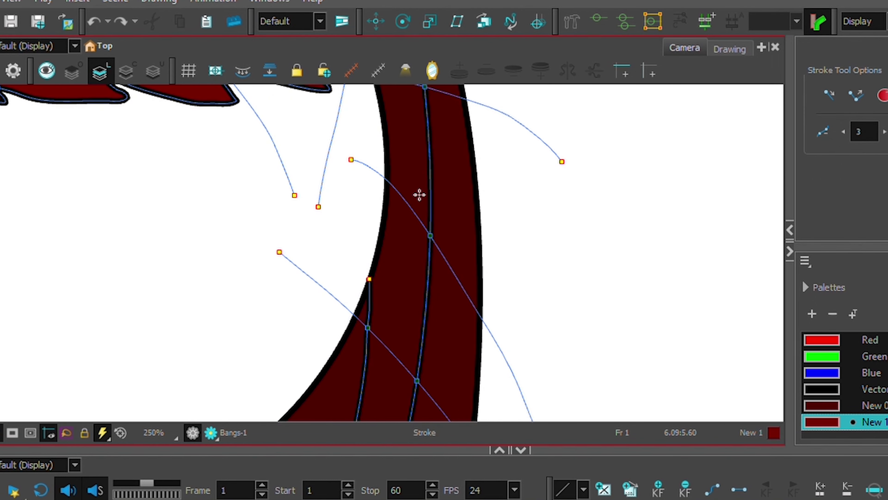
pyautogui.scroll(-2, 416, 133)
pyautogui.hotkey('alt', 'q')
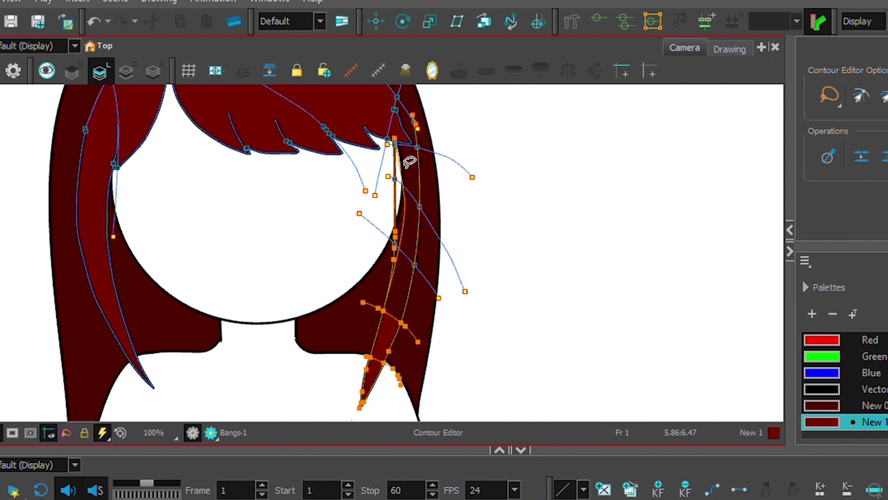
pyautogui.hotkey('alt', 'v')
pyautogui.hotkey('alt', 'i')
pyautogui.click(410, 296)
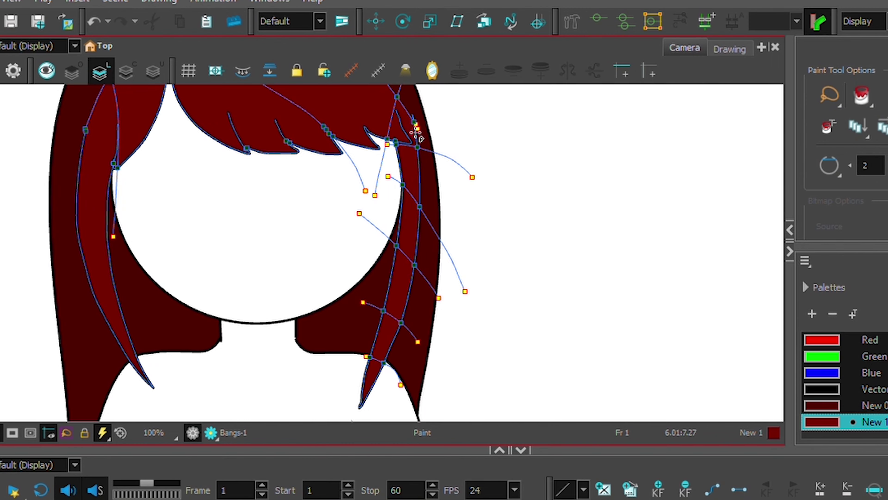
# - Try the brighter red on the back hair and repaint it with the original dark red
pyautogui.scroll(-2, 258, 161)
pyautogui.moveTo(162, 154); pyautogui.dragTo(460, 248)
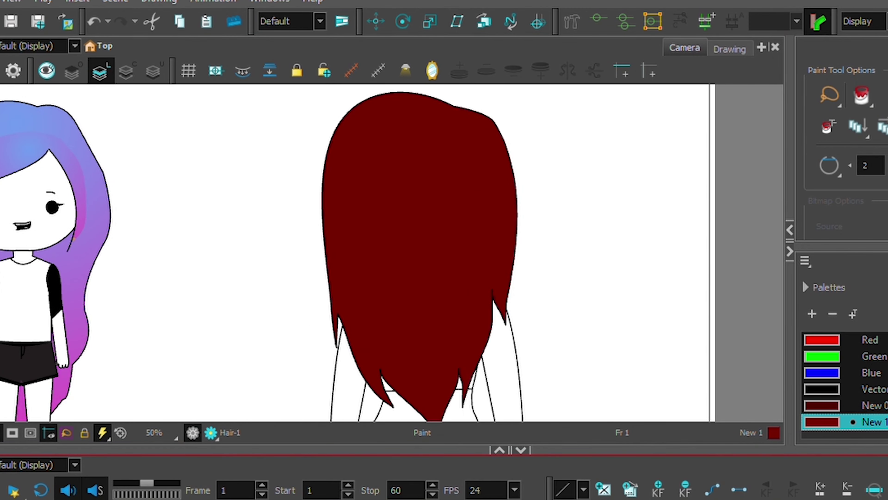
pyautogui.hotkey('shift', 'm')
pyautogui.click(822, 406)
pyautogui.scroll(1, 839, 378)
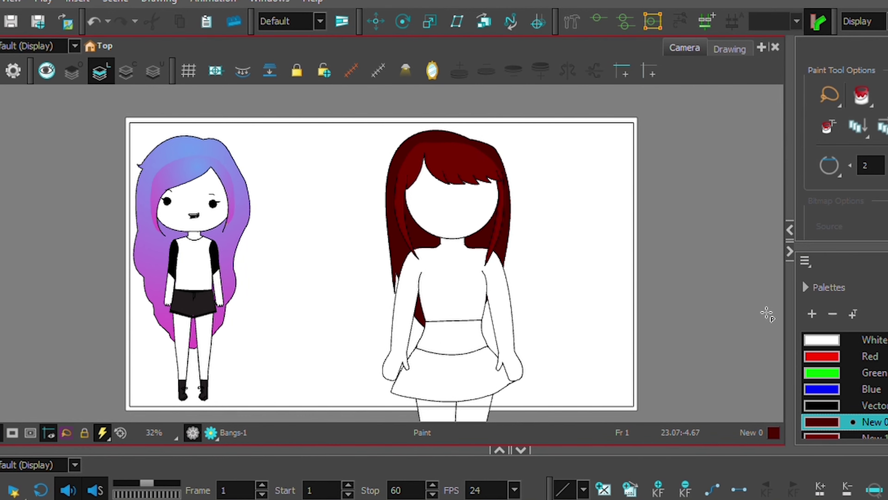
# - Add a new dark grey colour to the palette and fill the skirt on the legs layer with it
pyautogui.scroll(2, 196, 404)
pyautogui.scroll(-2, 242, 273)
pyautogui.scroll(1, 404, 292)
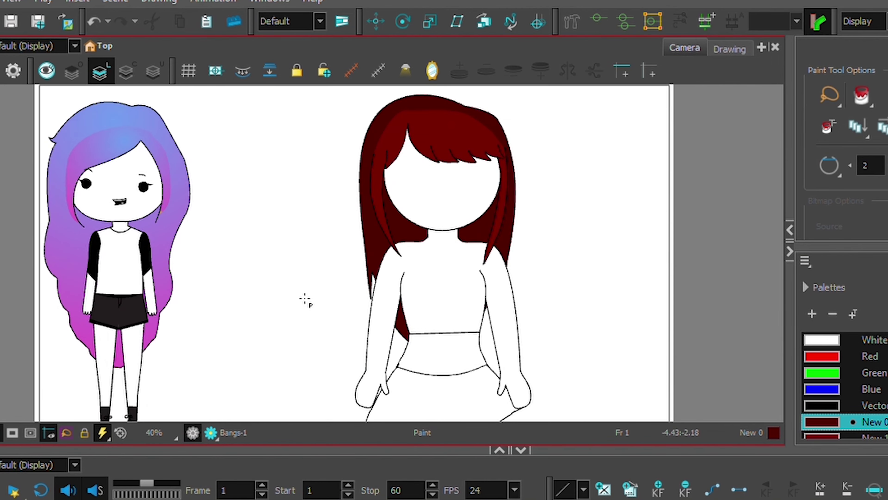
pyautogui.scroll(-1, 290, 307)
pyautogui.scroll(-1, 290, 266)
pyautogui.scroll(3, 291, 230)
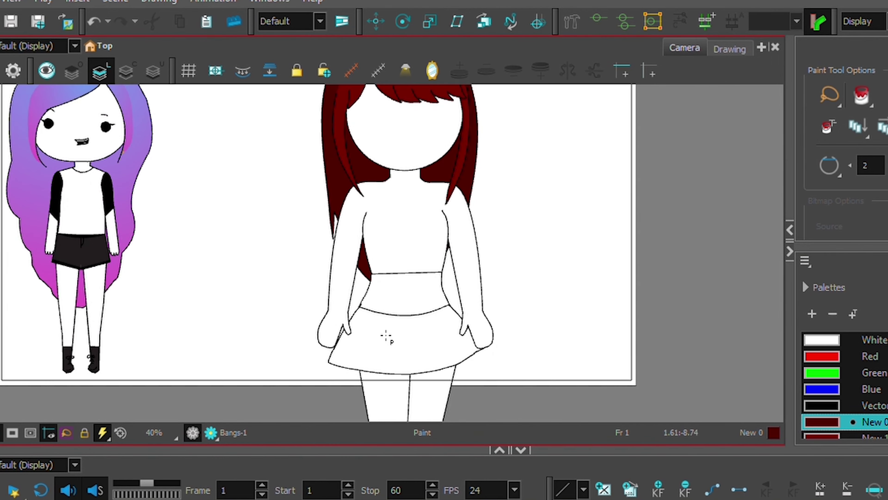
pyautogui.click(812, 314)
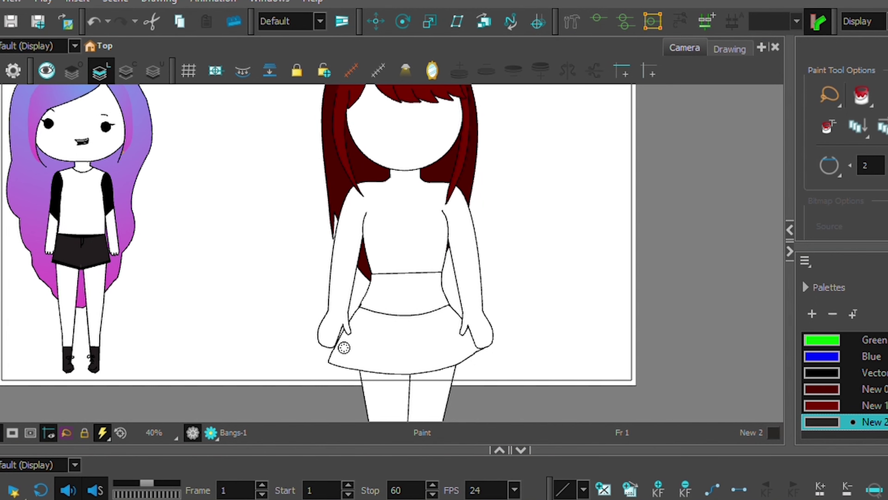
pyautogui.click(345, 341)
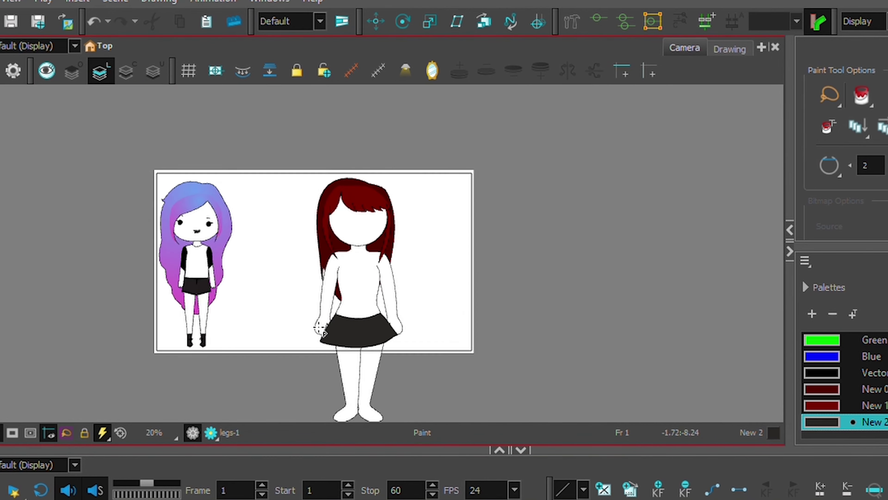
# - Draw a straight shirt hem line across the lower torso, just above the skirt, on the body layer
pyautogui.scroll(5, 309, 304)
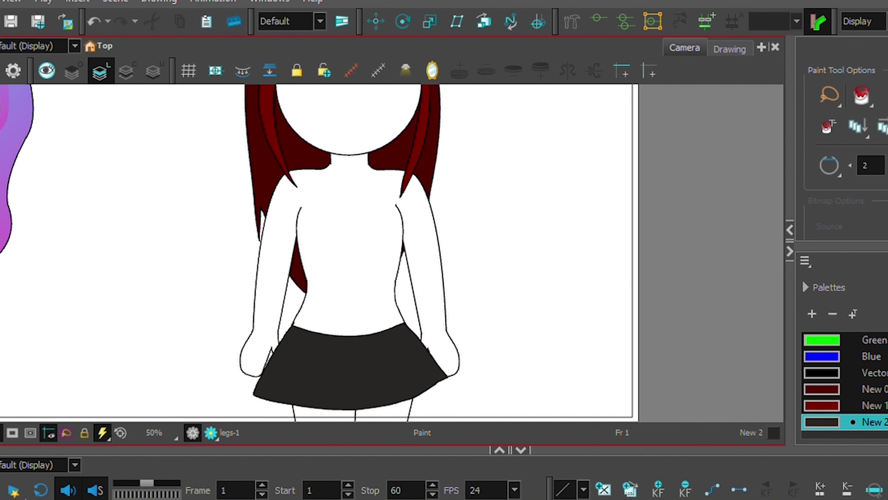
pyautogui.hotkey('alt', '/')
pyautogui.scroll(-3, 379, 330)
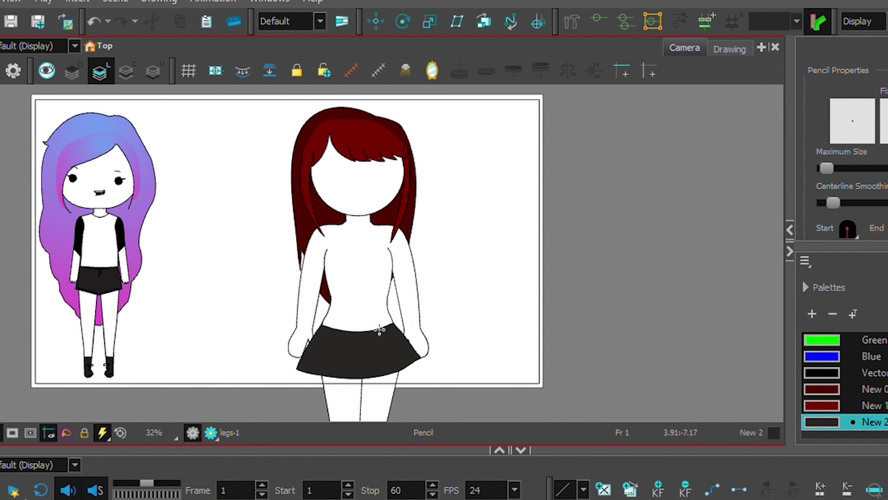
pyautogui.scroll(3, 380, 330)
pyautogui.scroll(-4, 379, 330)
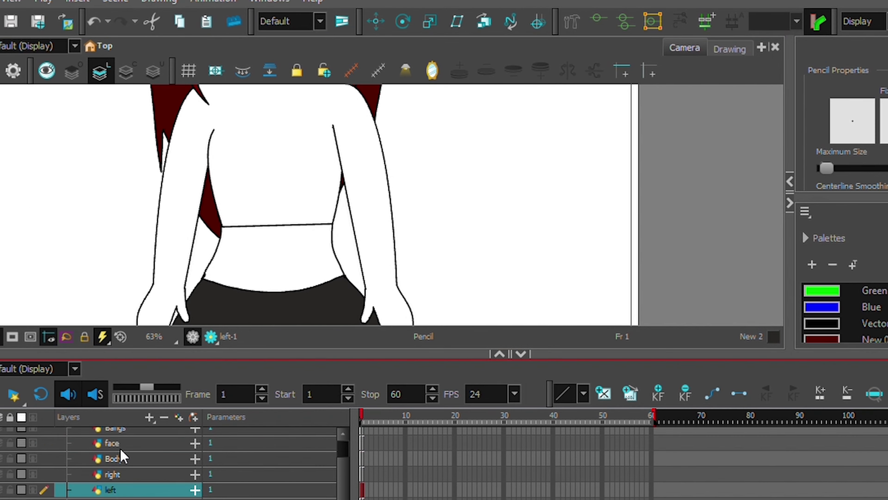
pyautogui.click(110, 442)
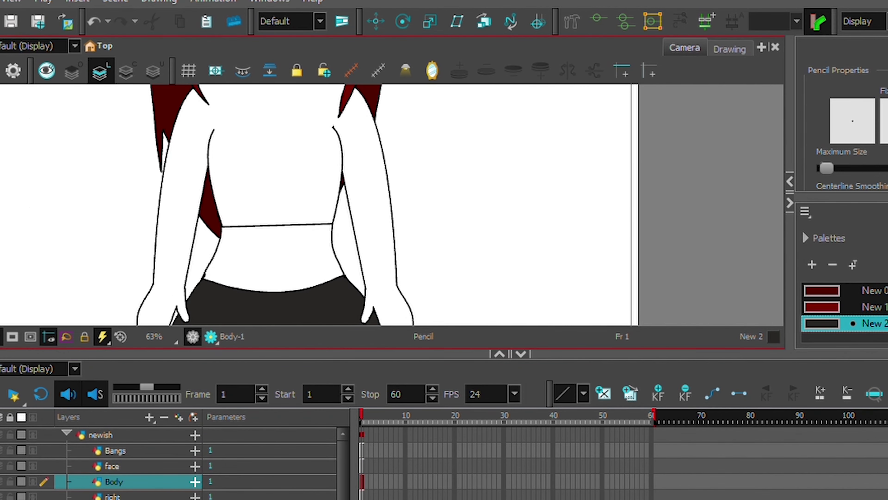
pyautogui.hotkey('alt', 'i')
pyautogui.scroll(-4, 309, 129)
pyautogui.scroll(5, 264, 250)
pyautogui.scroll(-3, 310, 194)
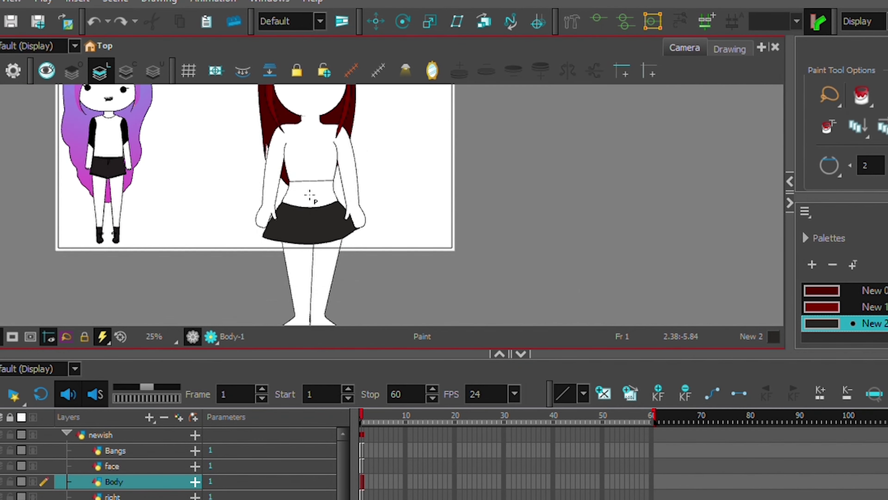
pyautogui.scroll(3, 310, 194)
# - Draw a curved black neckline across the neck, just below the chin
pyautogui.click(112, 466)
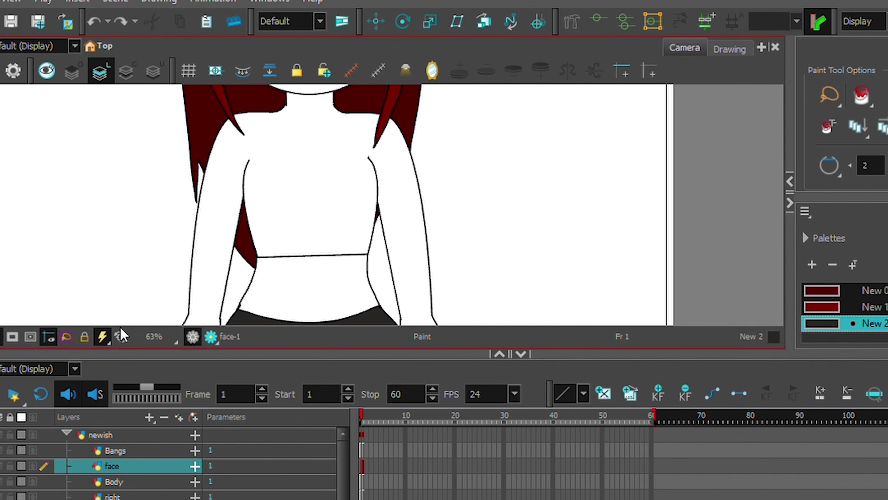
pyautogui.hotkey('alt', '/')
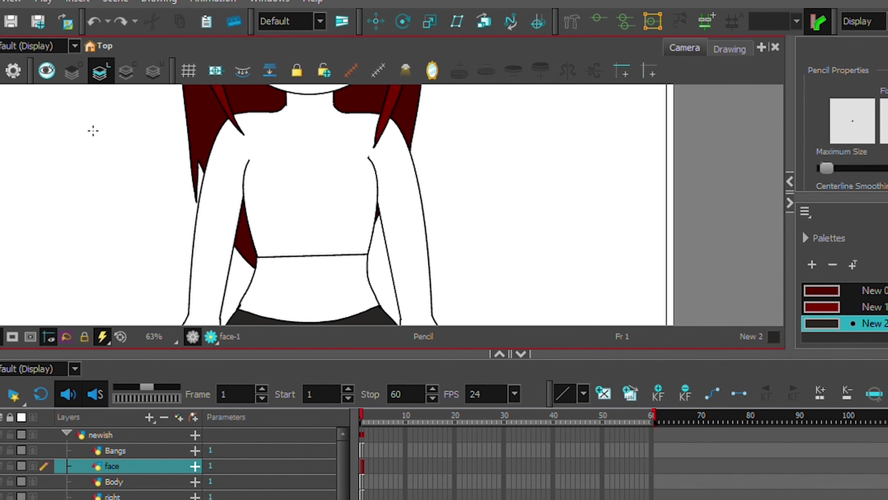
pyautogui.scroll(2, 330, 122)
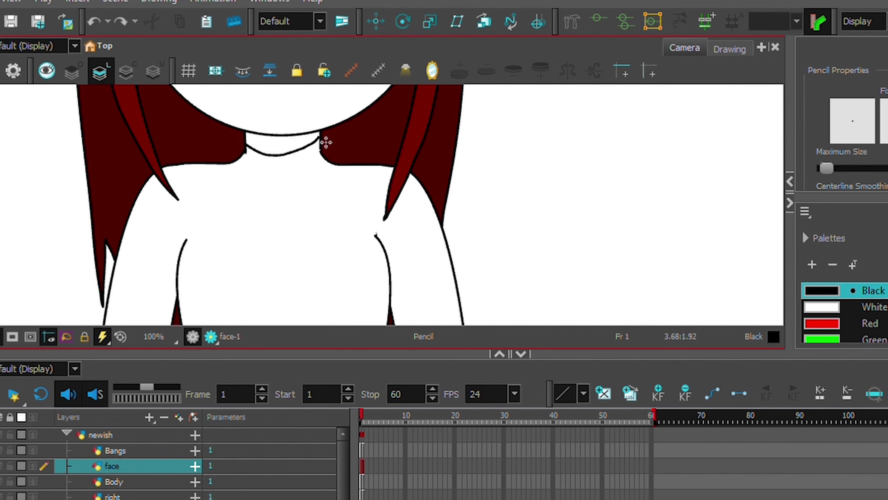
pyautogui.scroll(2, 322, 149)
pyautogui.scroll(-4, 288, 183)
pyautogui.hotkey('alt', 's')
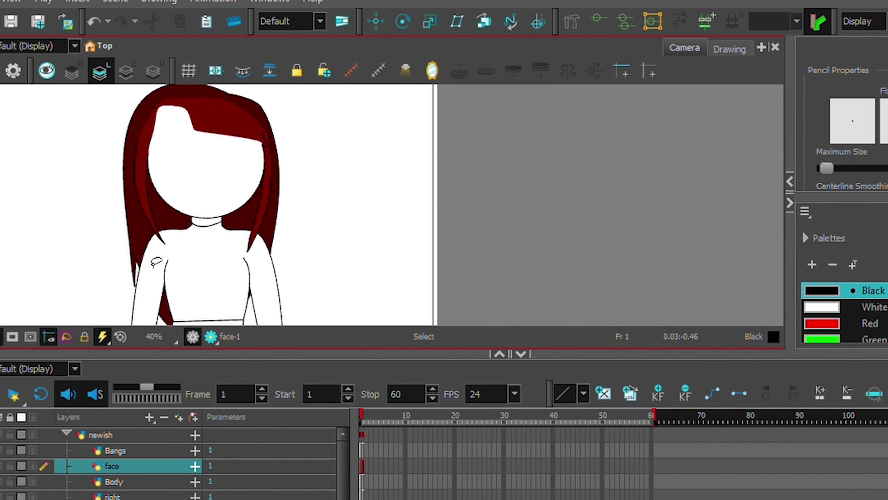
pyautogui.scroll(2, 212, 238)
pyautogui.click(196, 243)
pyautogui.hotkey('alt', '/')
pyautogui.scroll(1, 274, 198)
pyautogui.scroll(-2, 209, 175)
pyautogui.scroll(2, 115, 174)
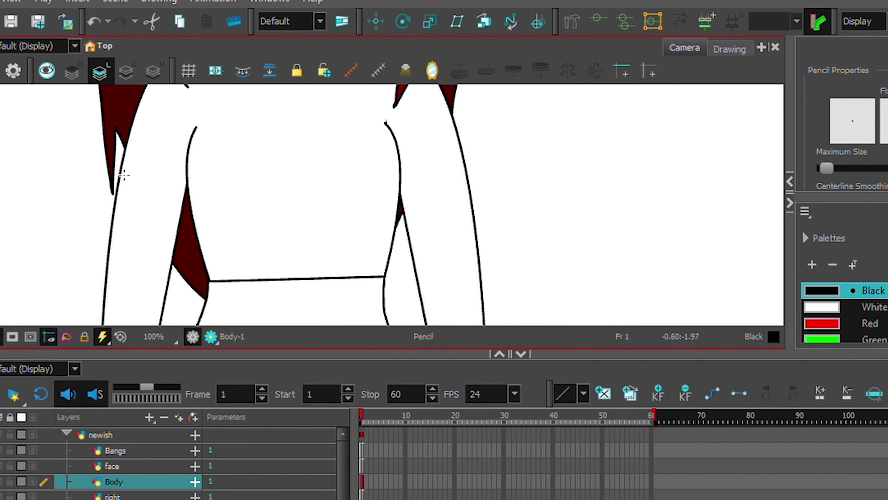
pyautogui.scroll(-3, 154, 192)
pyautogui.hotkey('ctrl', 'z')
# - Draw a sleeve hem line across the upper arm on the right layer and bend it into a slight curve
pyautogui.keyDown('ctrl'); pyautogui.keyDown('alt'); pyautogui.click(152, 179); pyautogui.keyUp('alt'); pyautogui.keyUp('ctrl')
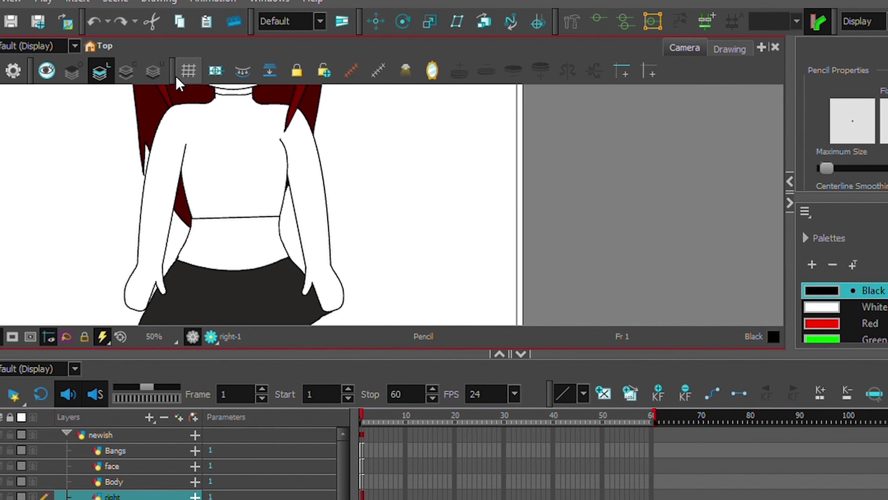
pyautogui.scroll(4, 190, 175)
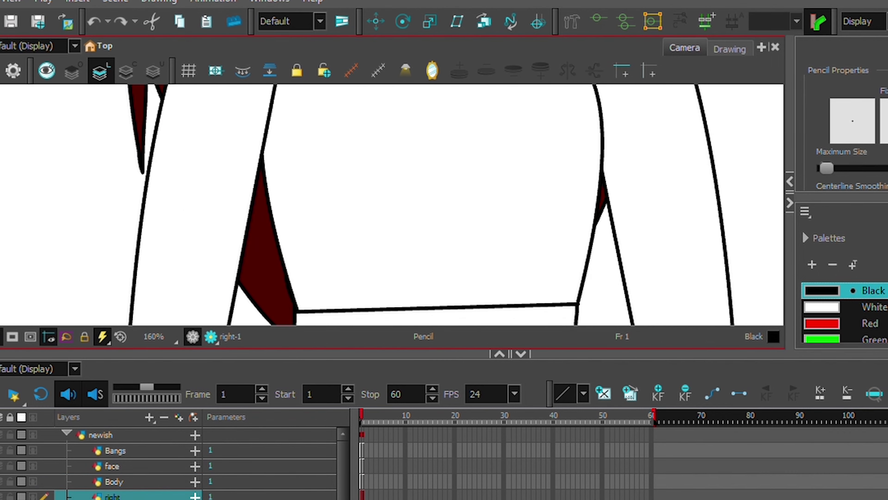
pyautogui.hotkey('ctrl', 'shift', 'z')
pyautogui.hotkey('alt', 'q')
pyautogui.click(217, 140)
pyautogui.scroll(-4, 341, 139)
# - Draw a matching curved sleeve hem across the upper arm on the left layer
pyautogui.hotkey('alt', 'l')
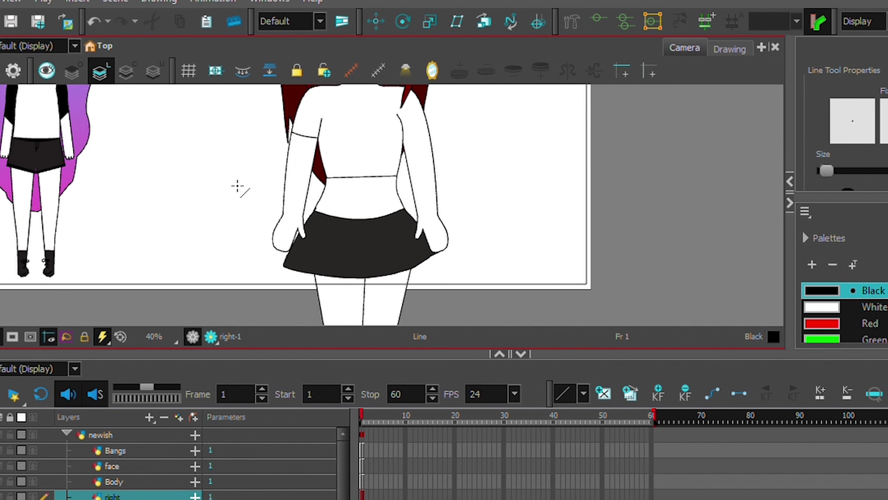
pyautogui.scroll(4, 462, 192)
pyautogui.keyDown('ctrl'); pyautogui.keyDown('alt'); pyautogui.click(379, 177); pyautogui.keyUp('alt'); pyautogui.keyUp('ctrl')
pyautogui.moveTo(379, 177); pyautogui.dragTo(487, 147)
pyautogui.hotkey('alt', 'q')
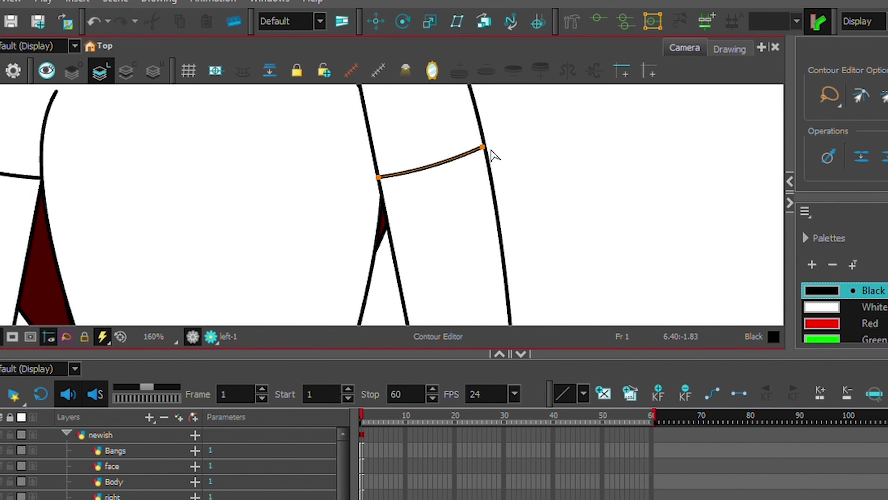
pyautogui.scroll(-3, 493, 155)
pyautogui.hotkey('alt', 'l')
pyautogui.scroll(-3, 105, 199)
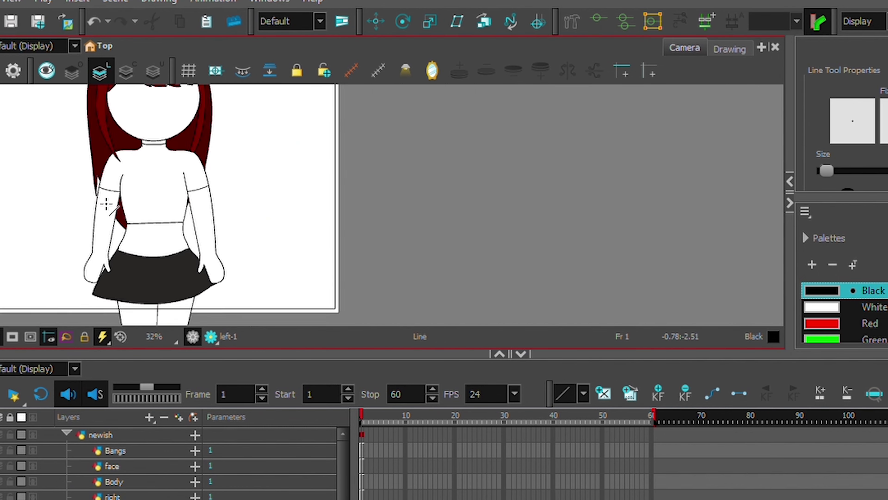
# - Try a dark grey fill and a black fill on the shirt sleeves
pyautogui.click(168, 466)
pyautogui.hotkey('alt', 'i')
pyautogui.keyDown('ctrl'); pyautogui.keyDown('alt'); pyautogui.click(257, 223); pyautogui.keyUp('alt'); pyautogui.keyUp('ctrl')
pyautogui.click(262, 182)
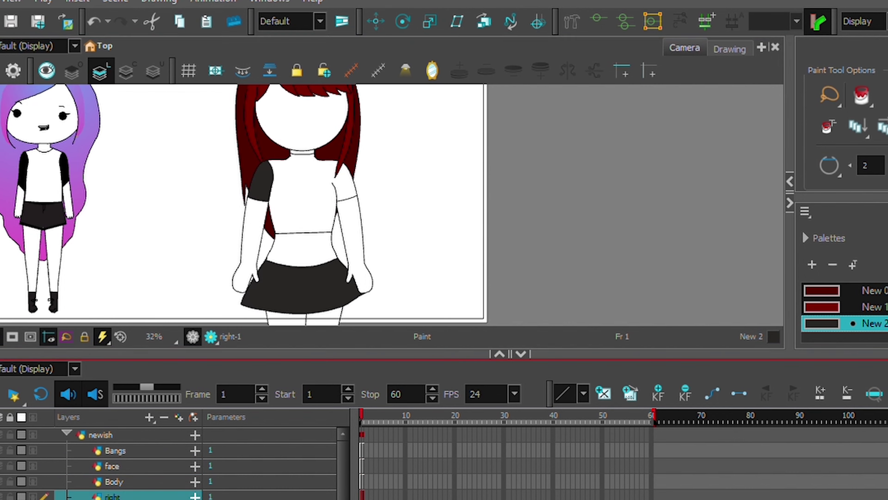
pyautogui.click(344, 181)
pyautogui.keyDown('ctrl'); pyautogui.keyDown('alt'); pyautogui.click(348, 189); pyautogui.keyUp('alt'); pyautogui.keyUp('ctrl')
pyautogui.scroll(-2, 123, 261)
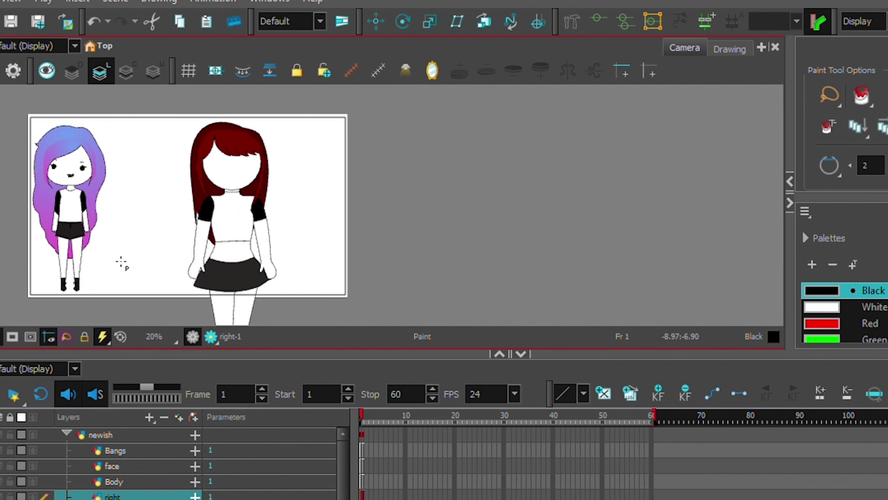
pyautogui.scroll(1, 327, 218)
pyautogui.scroll(-2, 307, 234)
pyautogui.scroll(1, 305, 230)
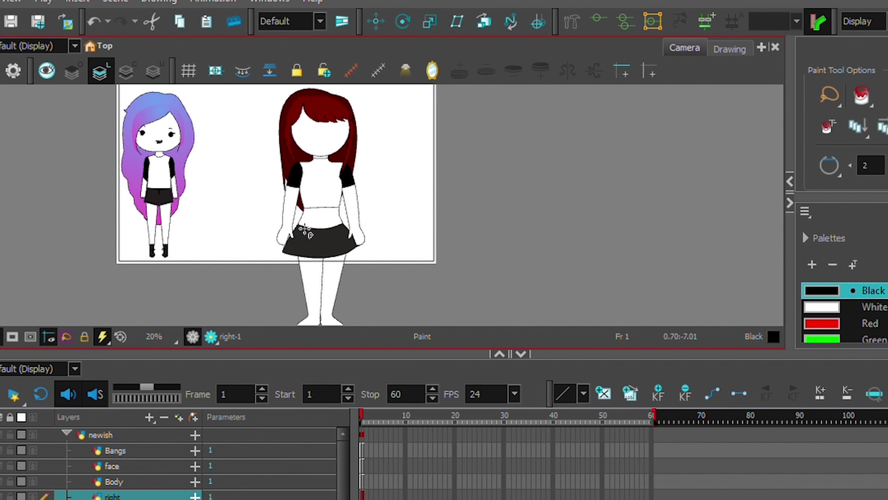
pyautogui.scroll(1, 448, 291)
# - Fill the shirt's torso area on the body layer with the dark grey skirt colour
pyautogui.click(139, 451)
pyautogui.hotkey('alt', 'i')
pyautogui.scroll(-2, 367, 178)
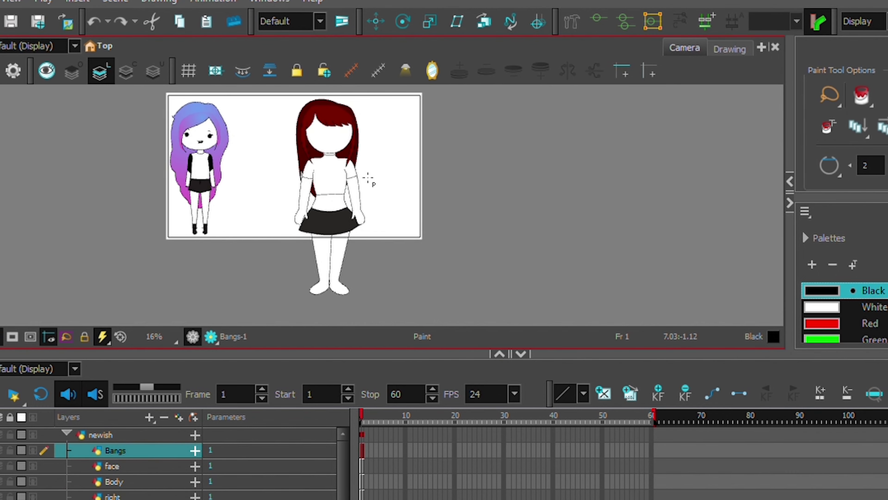
pyautogui.click(853, 321)
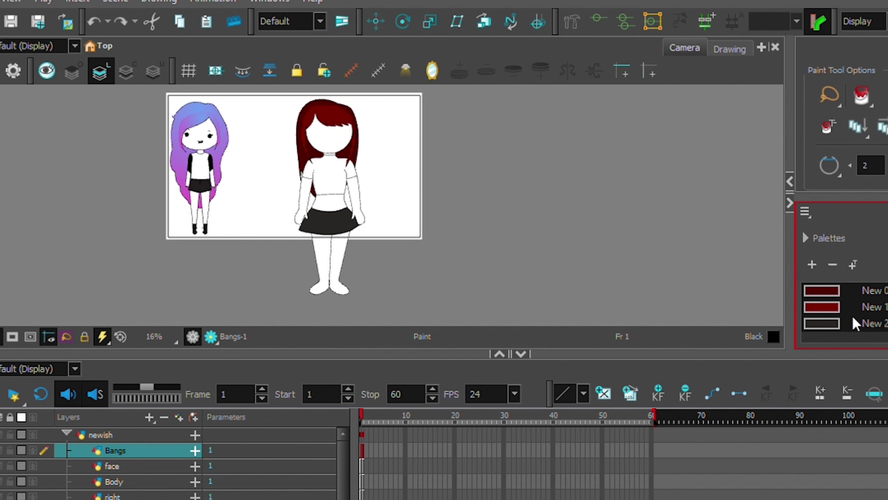
pyautogui.click(822, 325)
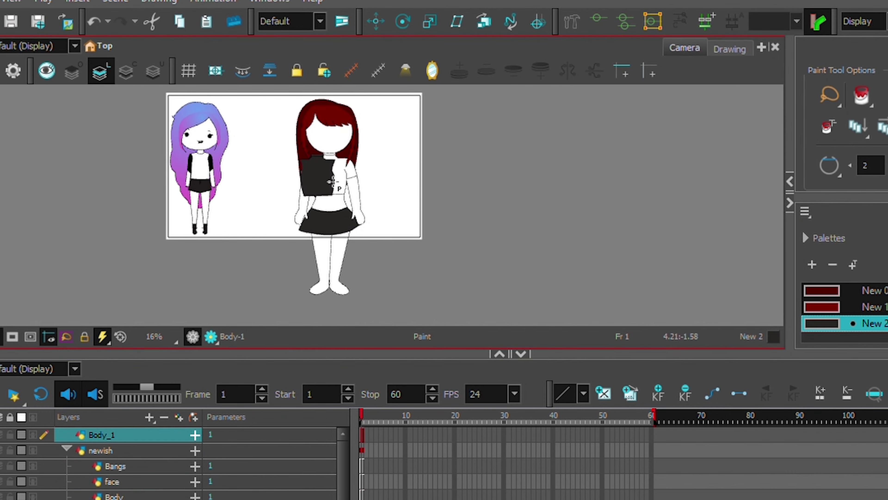
pyautogui.click(105, 483)
pyautogui.scroll(1, 293, 233)
pyautogui.click(293, 234)
# - Fill the sleeves on the right and left arm layers with the same dark grey
pyautogui.keyDown('ctrl'); pyautogui.keyDown('alt'); pyautogui.click(262, 220); pyautogui.keyUp('alt'); pyautogui.keyUp('ctrl')
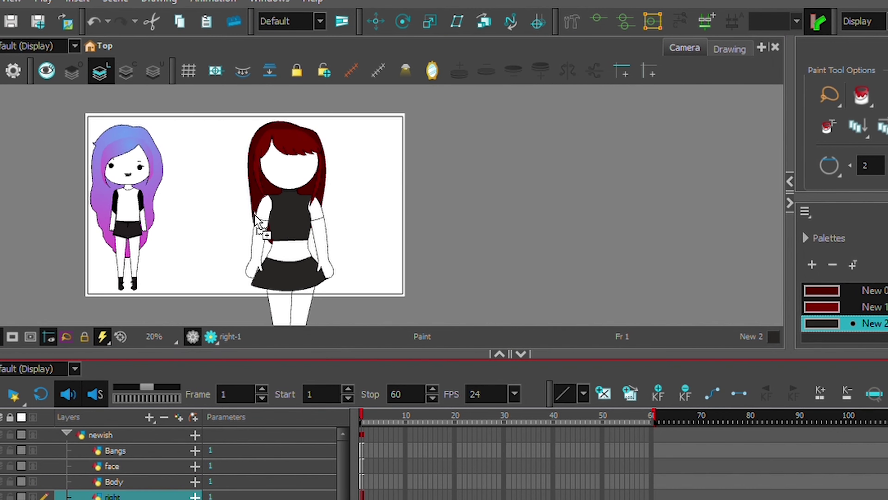
pyautogui.click(262, 221)
pyautogui.keyDown('ctrl'); pyautogui.keyDown('alt'); pyautogui.click(319, 215); pyautogui.keyUp('alt'); pyautogui.keyUp('ctrl')
pyautogui.click(319, 215)
# - Close the gaps at the neckline on the body layer and fill the neck above it with white
pyautogui.scroll(8, 371, 169)
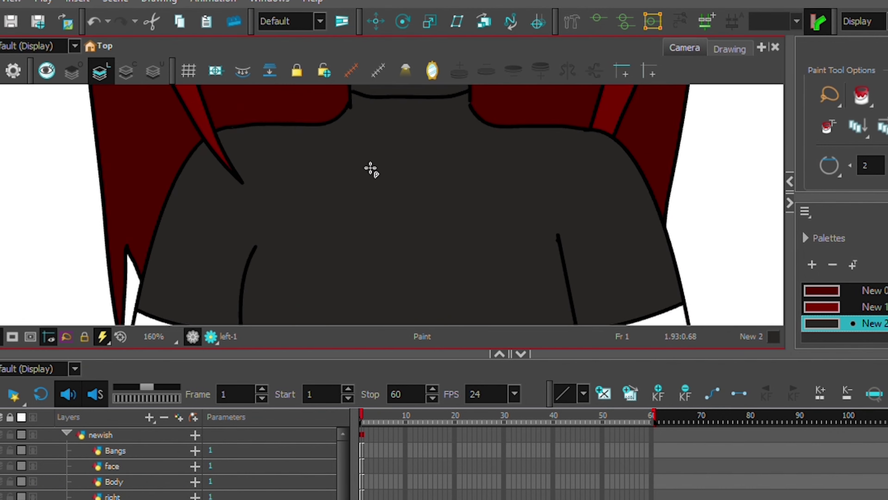
pyautogui.scroll(-2, 371, 168)
pyautogui.keyDown('alt'); pyautogui.click(413, 94); pyautogui.keyUp('alt')
pyautogui.scroll(2, 364, 189)
pyautogui.hotkey('alt', 'c')
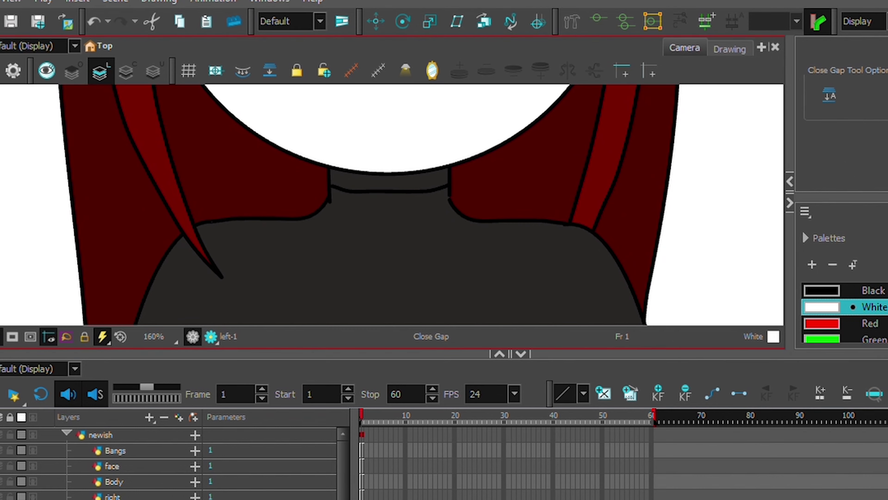
pyautogui.keyDown('ctrl'); pyautogui.keyDown('alt'); pyautogui.click(390, 193); pyautogui.keyUp('alt'); pyautogui.keyUp('ctrl')
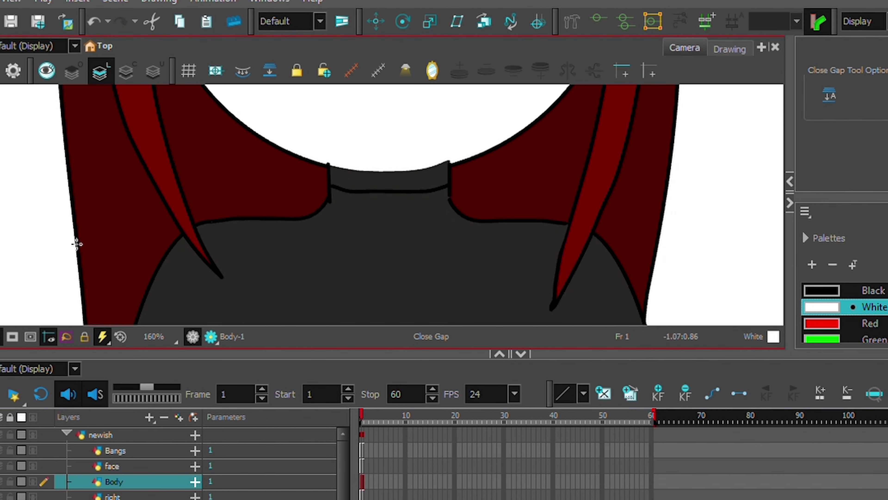
pyautogui.hotkey('alt', 'i')
pyautogui.scroll(-7, 447, 184)
pyautogui.scroll(2, 478, 255)
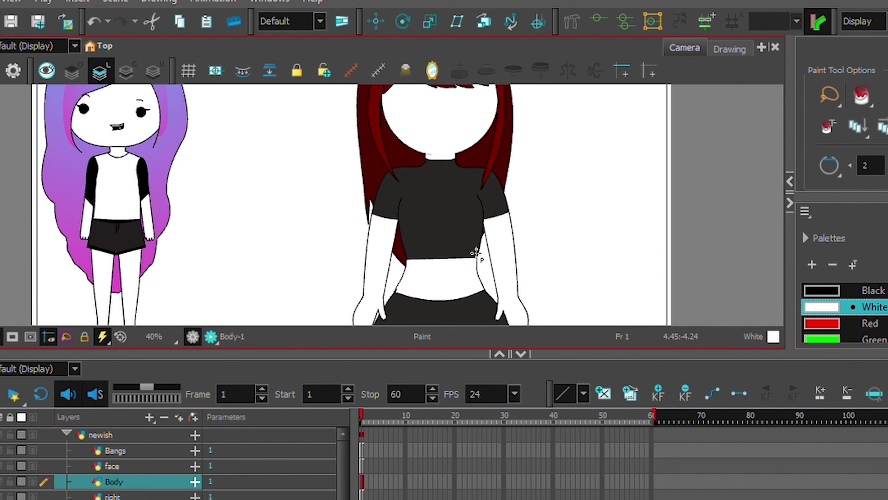
# - Add two new drawing layers, eyes_1 and mouth_1, above the face layer and make eyes_1 the active layer
pyautogui.click(127, 451)
pyautogui.scroll(-3, 388, 317)
pyautogui.scroll(5, 434, 219)
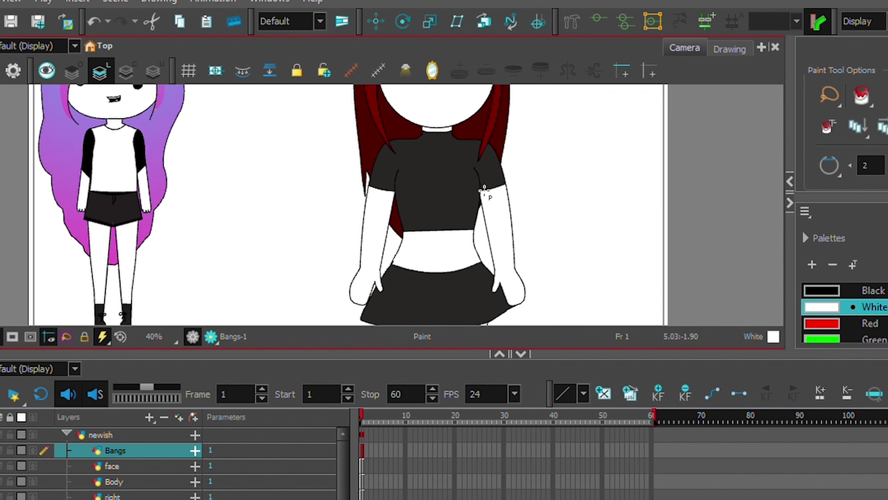
pyautogui.doubleClick(114, 466)
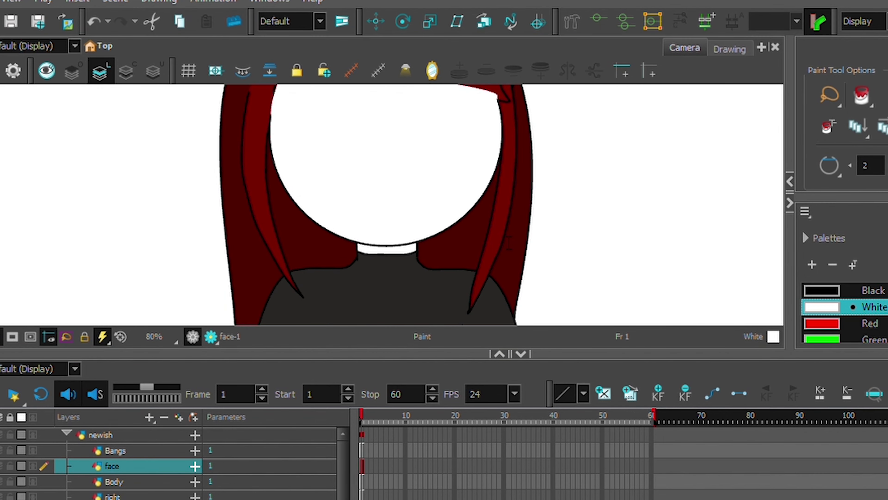
pyautogui.hotkey('ctrl', 'r')
pyautogui.hotkey('alt', '/')
pyautogui.press('Down')
# - Draw two eyes in black outline on the eyes_1 layer, each an ellipse with a smaller ellipse inside
pyautogui.click(822, 291)
pyautogui.hotkey('alt', 'i')
pyautogui.hotkey('alt', '=')
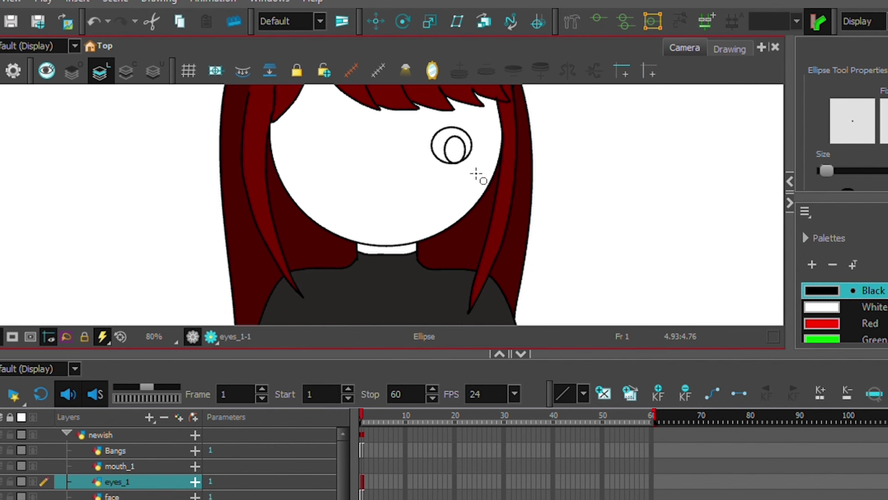
# - Fill both eyes with black around their inner ellipses
pyautogui.hotkey('alt', 'i')
pyautogui.click(323, 149)
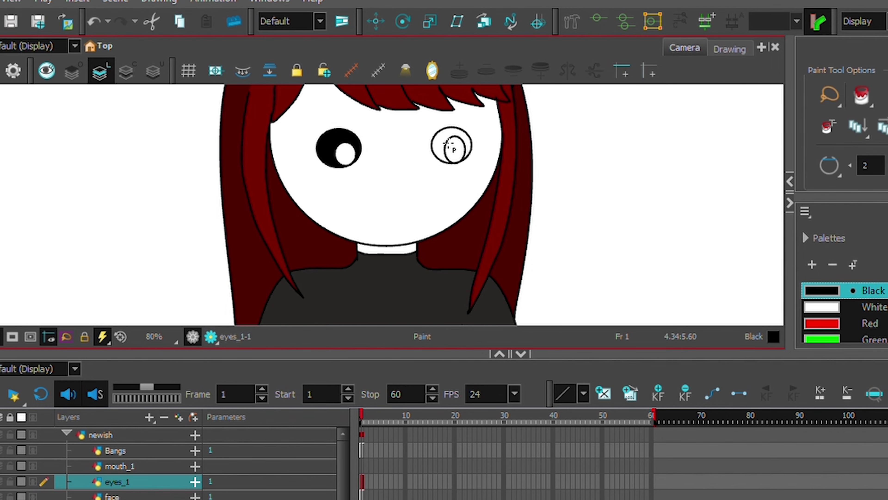
pyautogui.click(437, 145)
pyautogui.scroll(-4, 392, 205)
pyautogui.scroll(3, 392, 205)
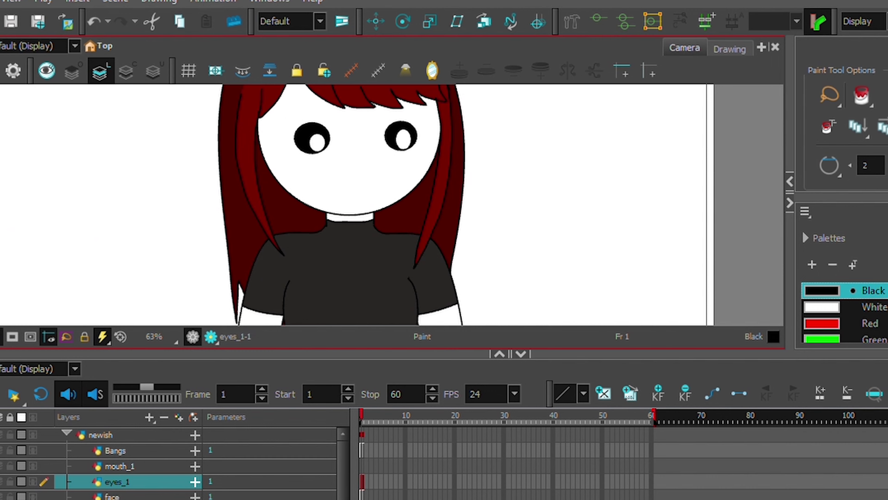
# - Draw a thin curved eyebrow above each eye with the Pencil tool
pyautogui.hotkey('alt', '/')
pyautogui.moveTo(280, 120); pyautogui.dragTo(326, 106)
pyautogui.moveTo(381, 122); pyautogui.dragTo(421, 107)
pyautogui.scroll(-4, 367, 184)
pyautogui.scroll(6, 367, 184)
pyautogui.hotkey('alt', '=')
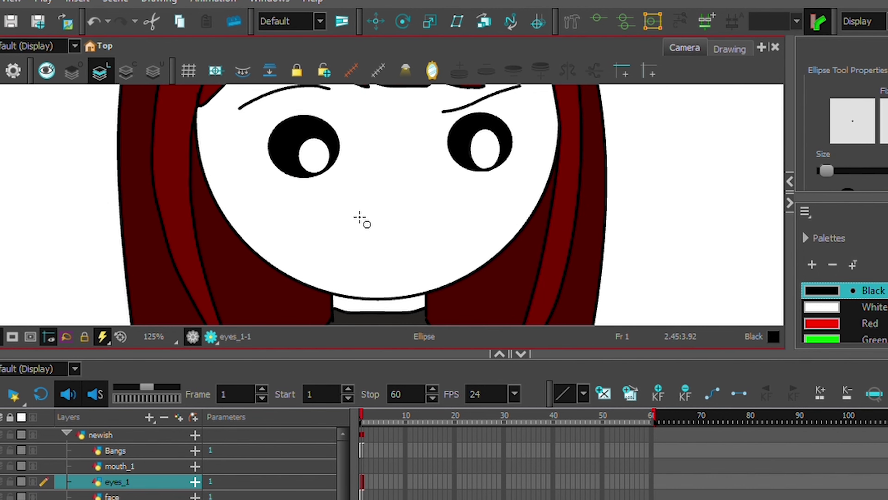
pyautogui.moveTo(320, 205); pyautogui.dragTo(479, 267)
pyautogui.hotkey('ctrl', 'z')
pyautogui.hotkey('alt', '/')
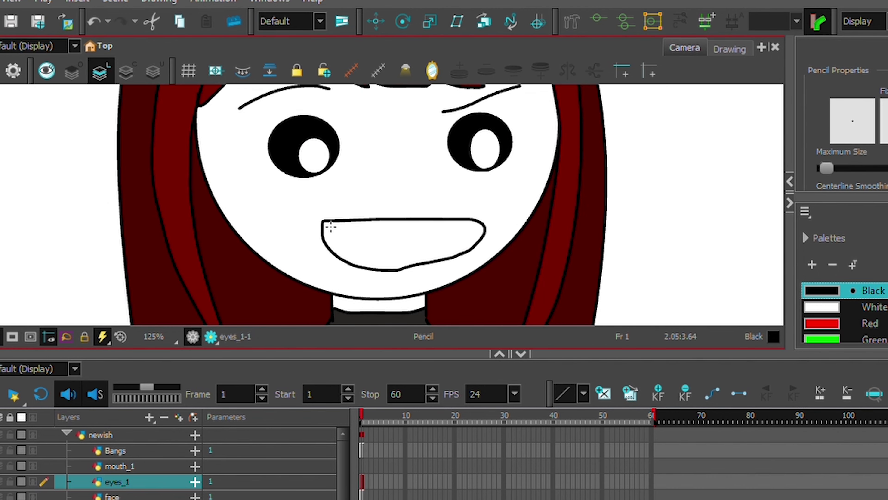
pyautogui.hotkey('ctrl', 'z')
# - Draw a wide open mouth below the eyes freehand, with small teeth and a curved tongue line inside
pyautogui.moveTo(320, 228); pyautogui.dragTo(444, 256)
pyautogui.scroll(-2, 430, 298)
pyautogui.scroll(4, 382, 254)
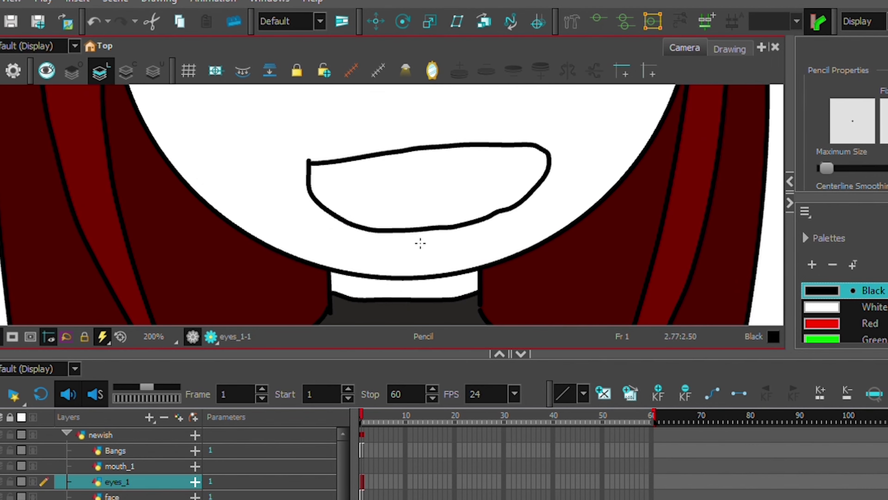
pyautogui.scroll(-5, 476, 216)
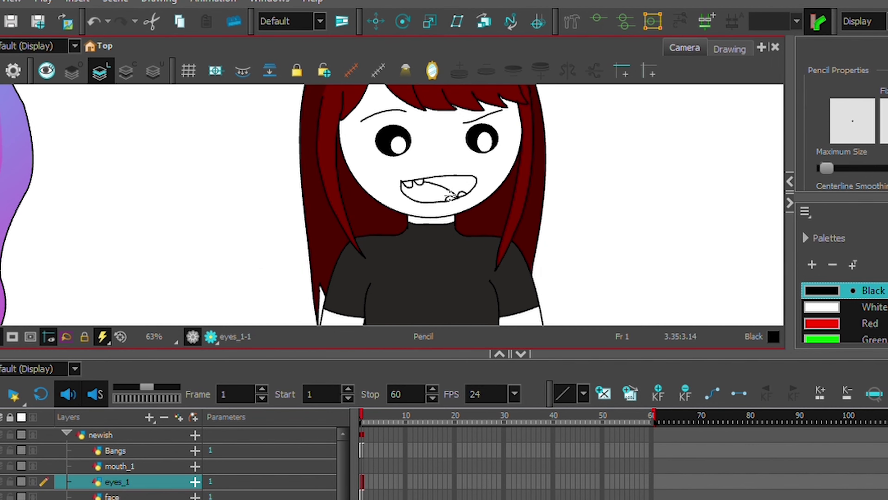
# - Create pink and dark red colours and fill the tongue and the inside of the mouth with them
pyautogui.click(873, 248)
pyautogui.hotkey('alt', 'i')
pyautogui.click(431, 193)
pyautogui.click(812, 265)
pyautogui.scroll(-4, 433, 249)
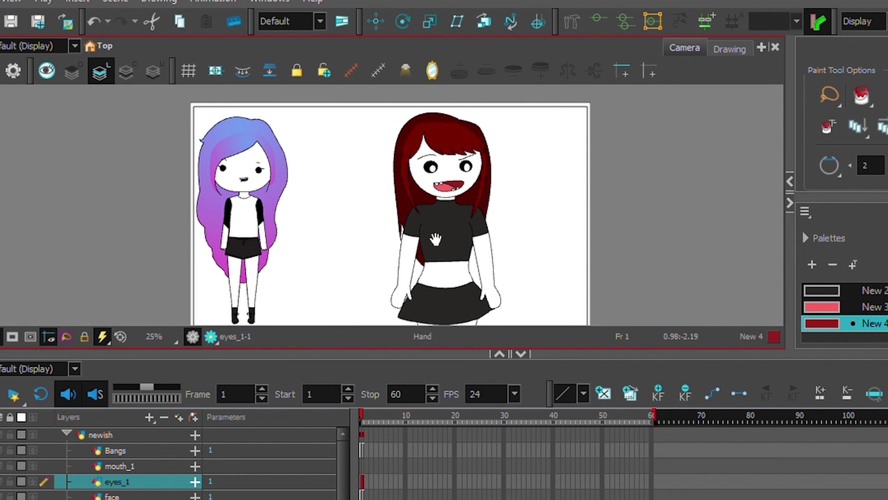
# - Select the red-haired character's eyes and eyebrows and delete them
pyautogui.moveTo(432, 254); pyautogui.dragTo(417, 230)
pyautogui.hotkey('alt', 's')
pyautogui.scroll(5, 429, 163)
pyautogui.click(469, 140)
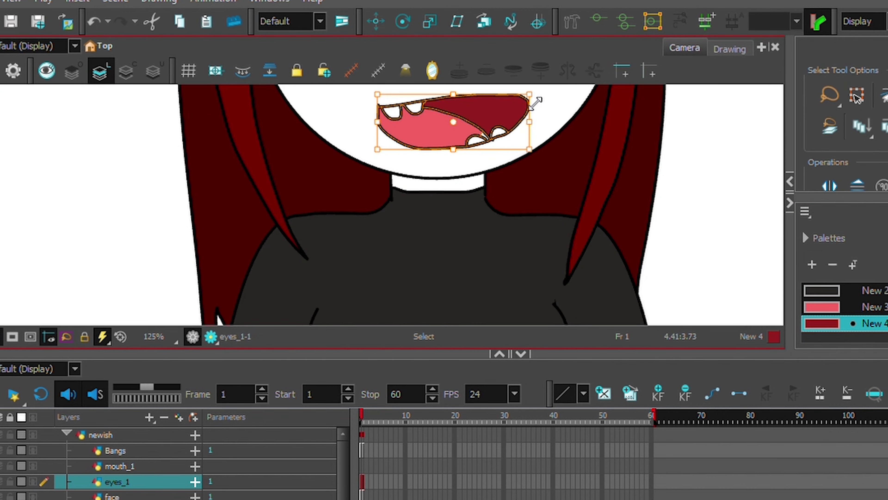
pyautogui.scroll(-5, 471, 171)
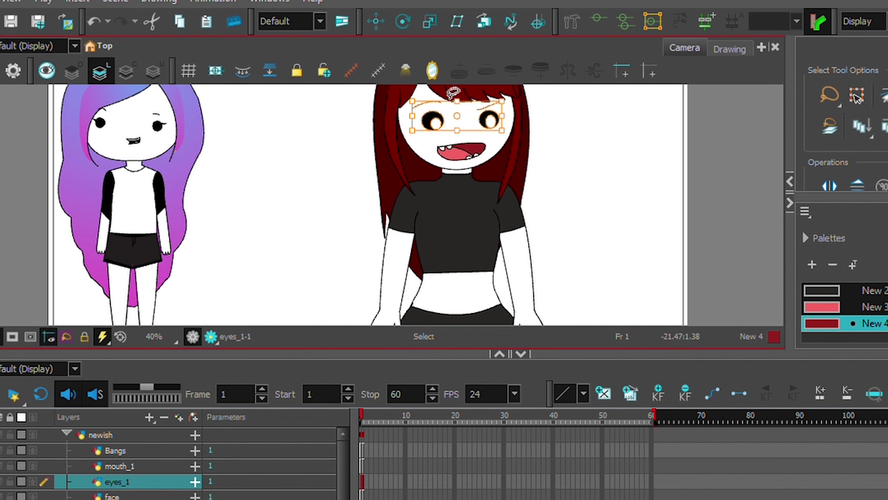
pyautogui.moveTo(454, 93)
pyautogui.mouseDown()
pyautogui.moveTo(453, 115)
pyautogui.moveTo(523, 134)
pyautogui.moveTo(562, 175)
pyautogui.mouseUp()
pyautogui.scroll(1, 539, 171)
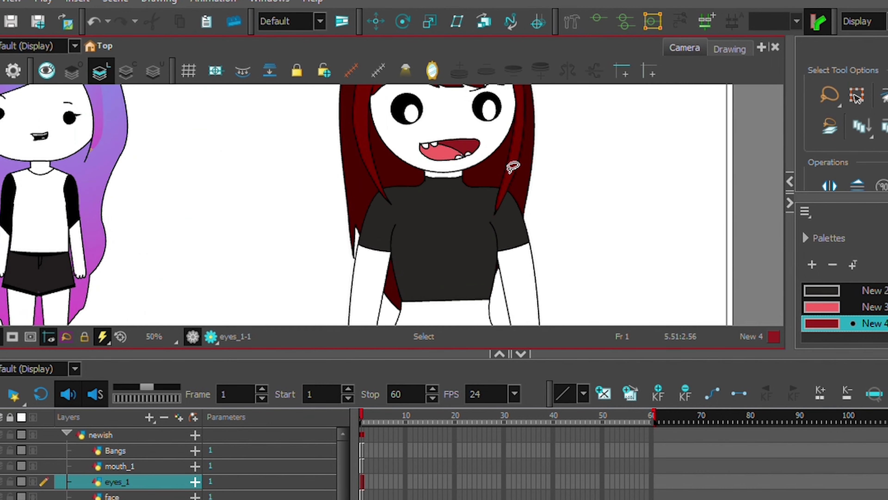
pyautogui.scroll(-2, 513, 168)
pyautogui.scroll(4, 454, 175)
pyautogui.press('Delete')
# - Draw a smaller ellipse for each eye on the eyes_1 layer and fill both with black
pyautogui.hotkey('alt', '=')
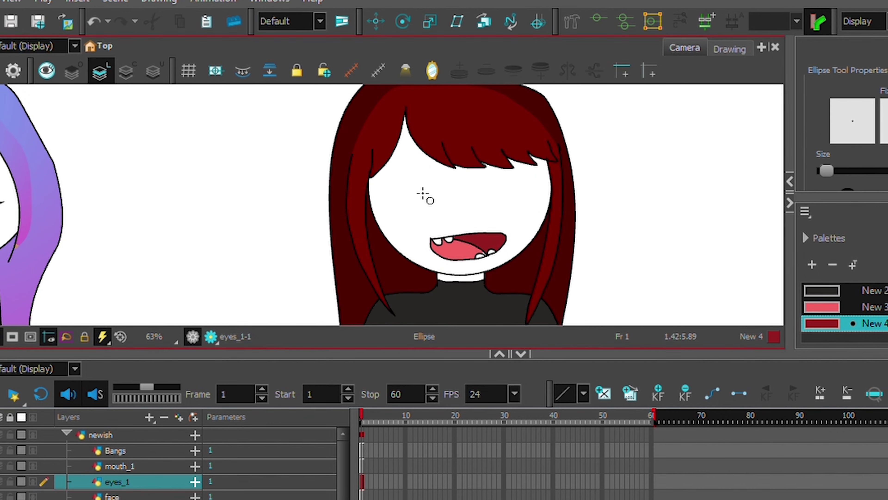
pyautogui.moveTo(398, 185); pyautogui.dragTo(420, 206)
pyautogui.hotkey('alt', 'i')
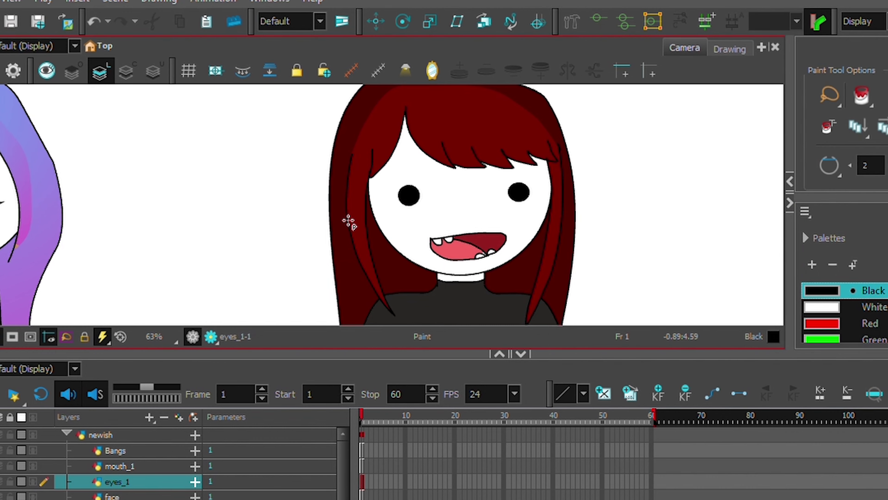
# - Draw a curved upper eyelid outline above each eye with the Pencil tool and add lashes at the outer corners
pyautogui.hotkey('alt', '/')
pyautogui.scroll(5, 523, 200)
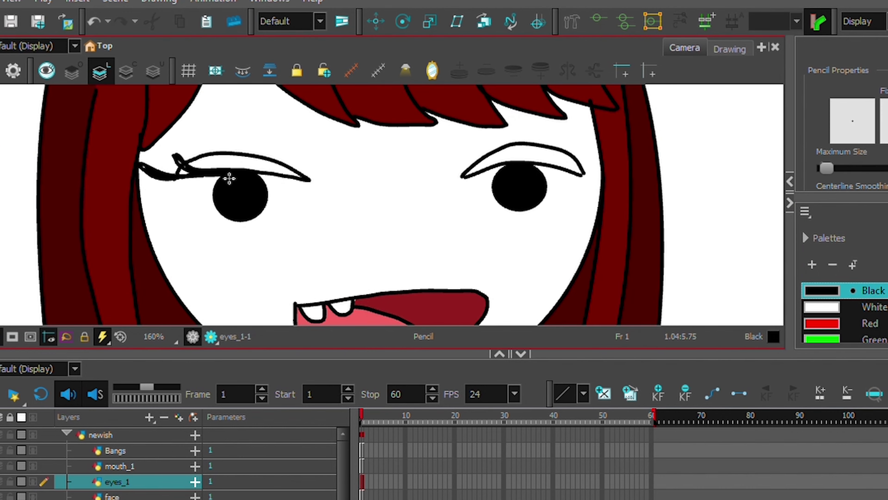
pyautogui.scroll(-5, 418, 179)
pyautogui.scroll(3, 347, 254)
pyautogui.scroll(-3, 337, 278)
pyautogui.scroll(1, 312, 235)
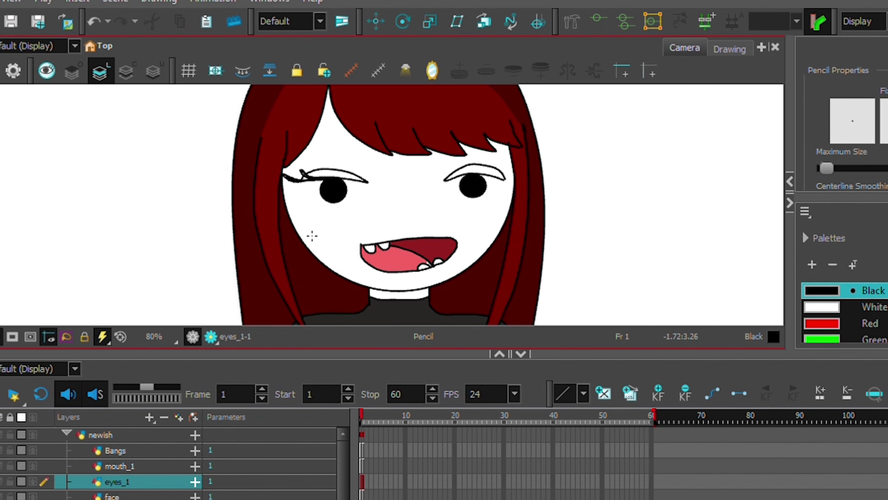
pyautogui.scroll(4, 490, 181)
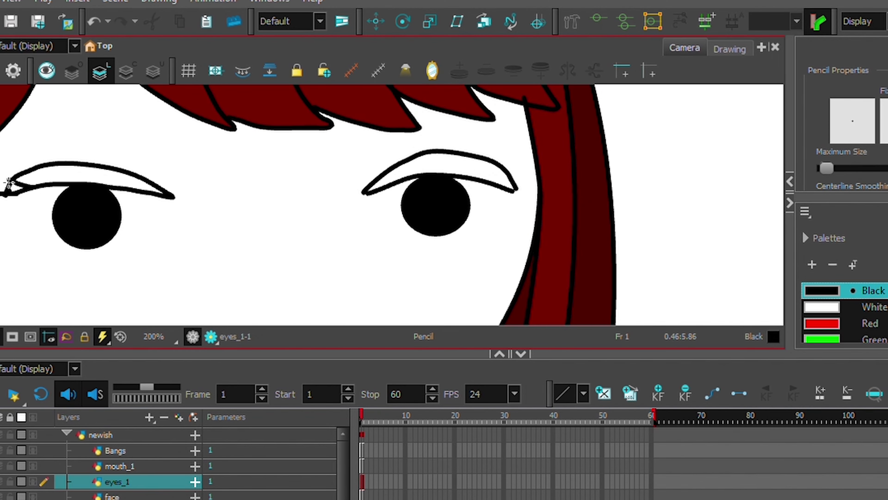
pyautogui.scroll(-4, 502, 195)
# - Replace the mouth with a rounder open mouth on the mouth_1 layer, with an upper teeth line and a tongue line
pyautogui.click(119, 466)
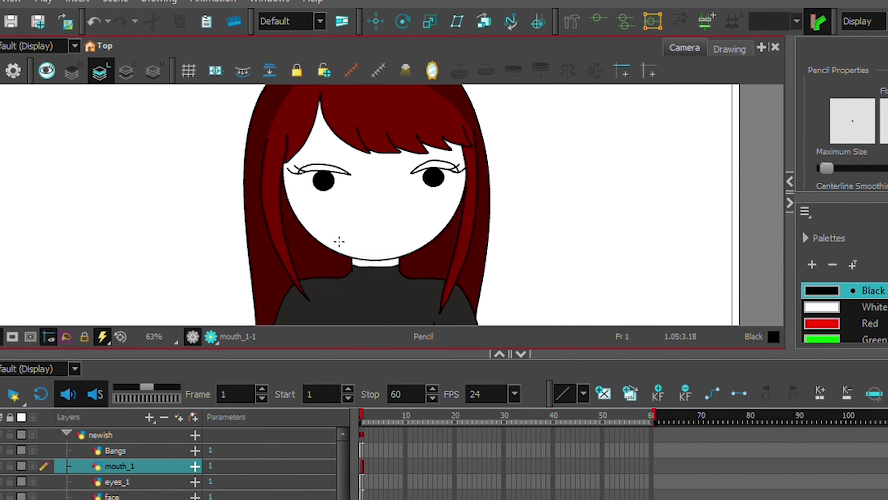
pyautogui.scroll(-5, 315, 273)
pyautogui.scroll(4, 353, 228)
pyautogui.scroll(-4, 374, 139)
pyautogui.hotkey('ctrl', 'z')
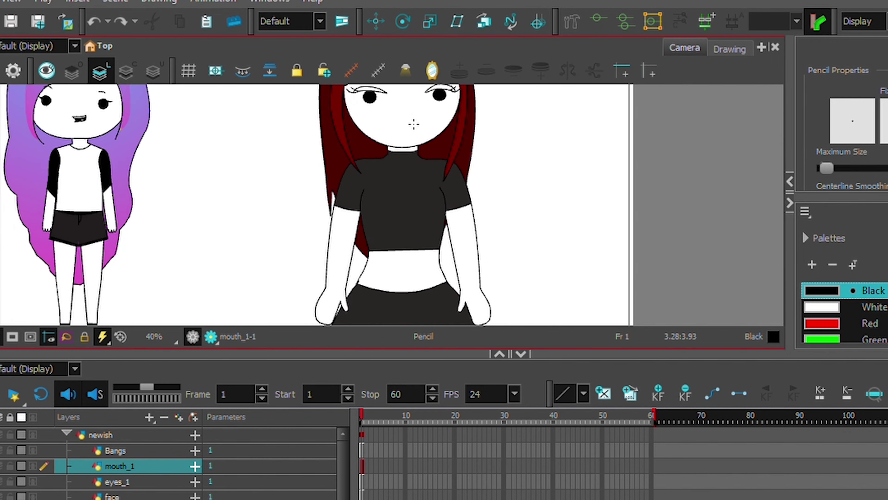
pyautogui.scroll(4, 412, 123)
pyautogui.moveTo(379, 112); pyautogui.dragTo(394, 159)
pyautogui.scroll(-2, 839, 315)
# - Fill the new mouth's tongue with the pink New 3 colour and its interior with the dark red New 4 colour
pyautogui.click(822, 323)
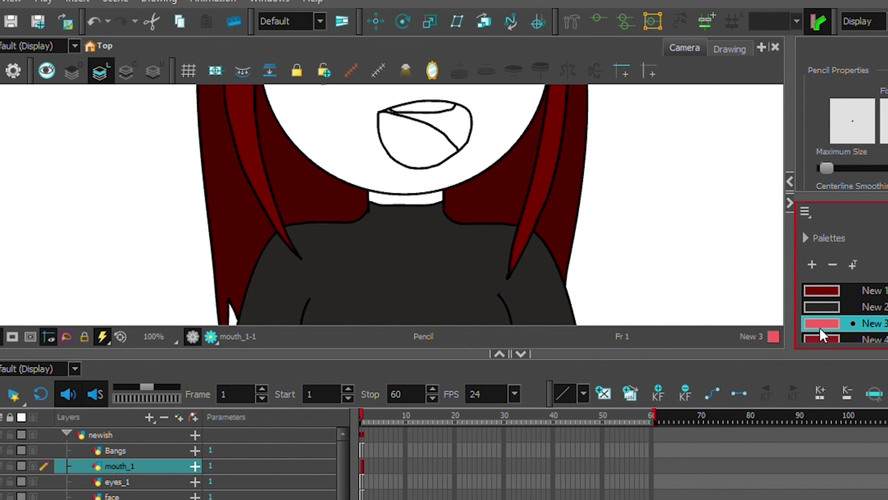
pyautogui.hotkey('alt', 'i')
pyautogui.click(437, 147)
pyautogui.scroll(-4, 466, 149)
pyautogui.scroll(-2, 466, 149)
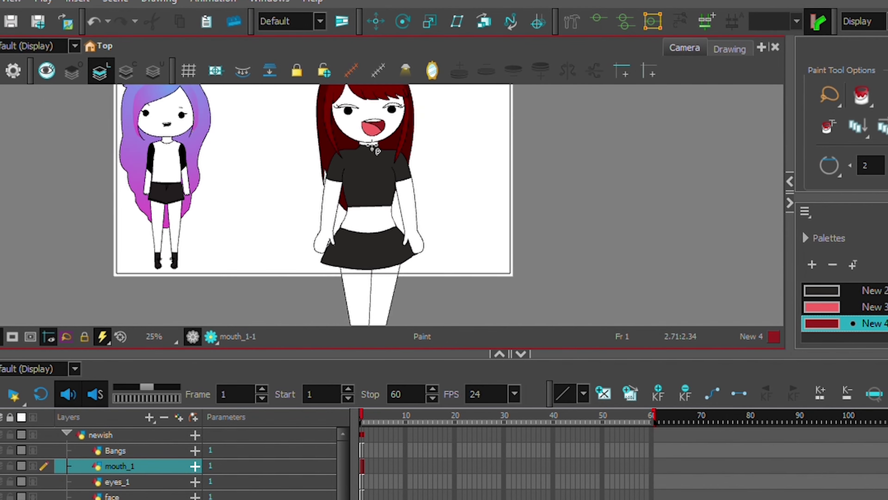
# - Select the whole mouth and scale it down slightly on the face
pyautogui.scroll(2, 419, 147)
pyautogui.hotkey('alt', 's')
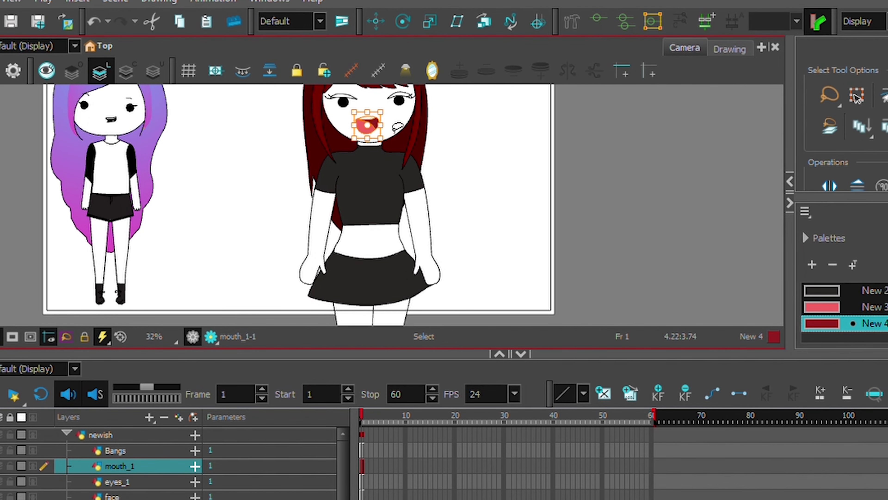
pyautogui.scroll(3, 350, 178)
# - Try to draw black eyebrows on the eyes_1 layer with the Tapered Thickness Stencil pencil preset
pyautogui.hotkey('alt', '/')
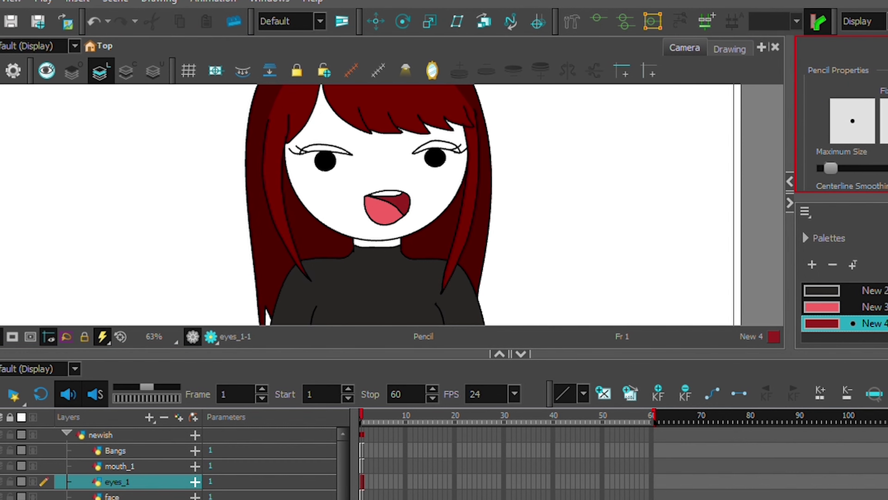
pyautogui.scroll(-4, 854, 140)
pyautogui.moveTo(791, 266); pyautogui.dragTo(738, 266)
pyautogui.scroll(-2, 855, 151)
pyautogui.click(855, 161)
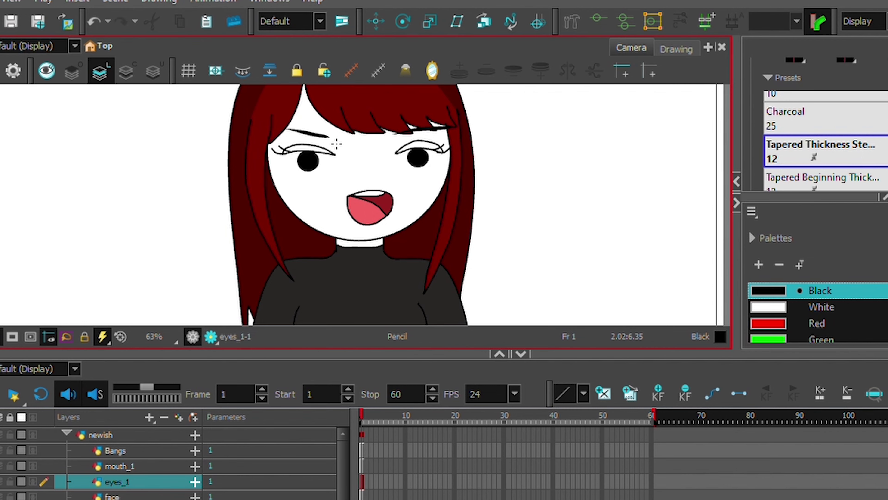
pyautogui.hotkey('ctrl', 'z')
pyautogui.hotkey('ctrl', 'z')
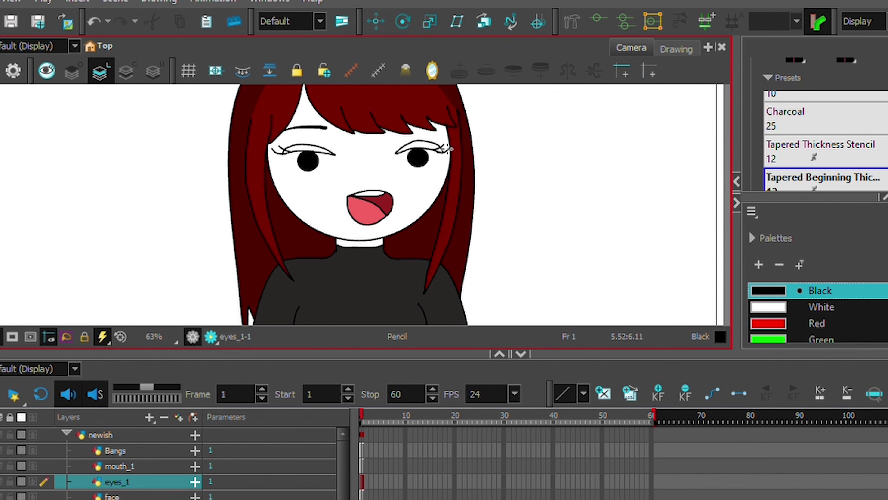
# - Draw a short black eyebrow above each eye with the tapered beginning thickness pencil preset and erase the stray marks
pyautogui.scroll(-3, 454, 144)
pyautogui.scroll(3, 819, 140)
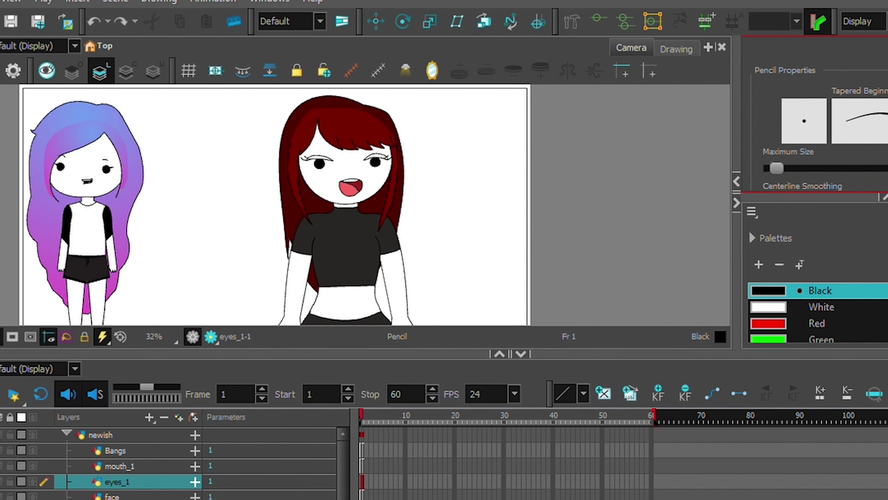
pyautogui.scroll(3, 545, 198)
pyautogui.moveTo(314, 120); pyautogui.dragTo(359, 114)
pyautogui.hotkey('ctrl', 'z')
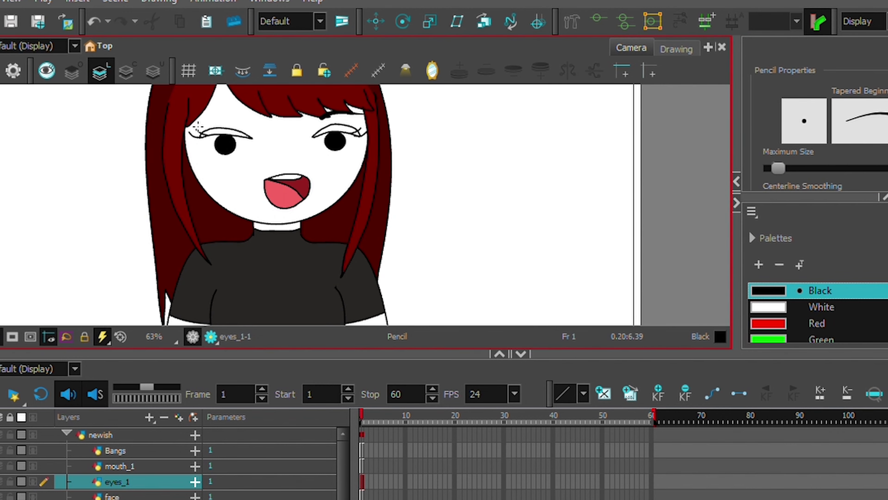
pyautogui.scroll(-3, 197, 126)
pyautogui.scroll(1, 454, 210)
pyautogui.scroll(-3, 454, 210)
pyautogui.scroll(3, 453, 210)
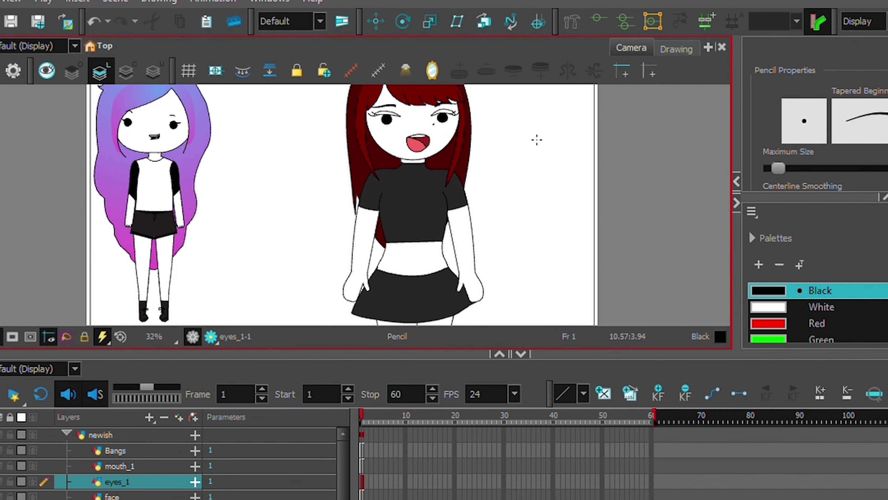
pyautogui.scroll(3, 482, 96)
pyautogui.hotkey('alt', 'e')
pyautogui.scroll(-6, 472, 151)
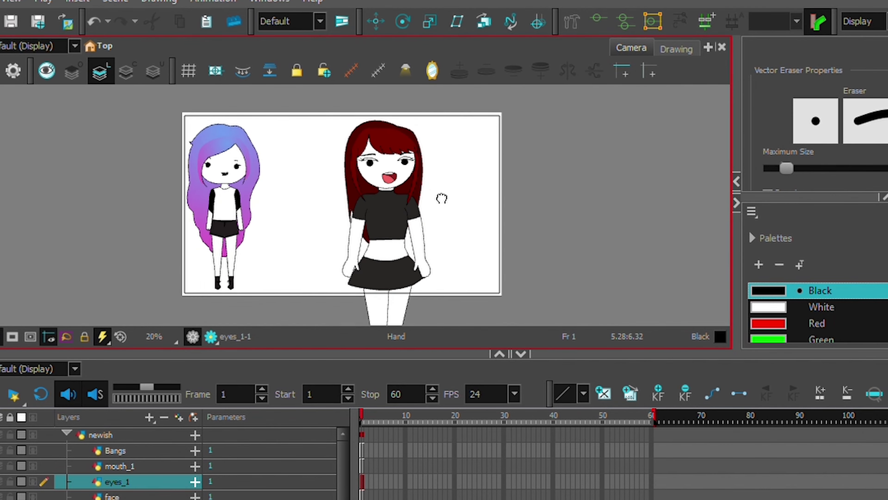
pyautogui.moveTo(441, 198); pyautogui.dragTo(447, 183)
# - Hide the purple-haired character and select the whole red-haired character with the Transform tool
pyautogui.hotkey('alt', 's')
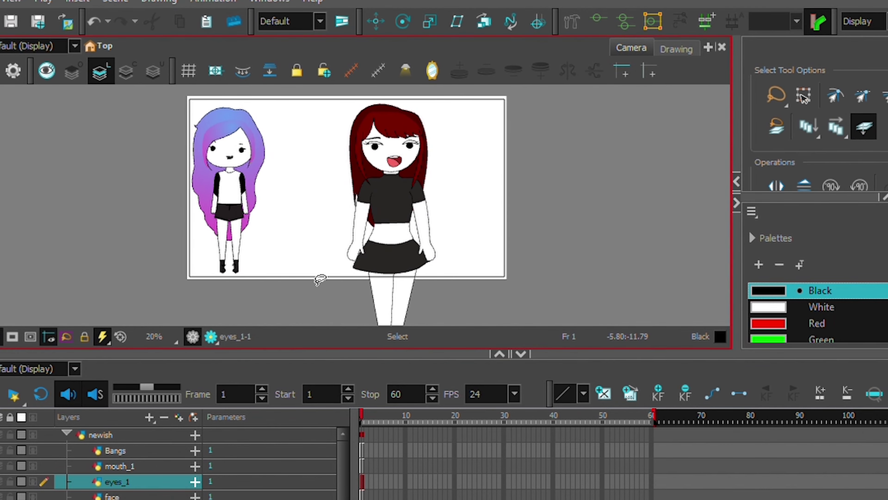
pyautogui.scroll(3, 317, 278)
pyautogui.moveTo(435, 358); pyautogui.dragTo(433, 439)
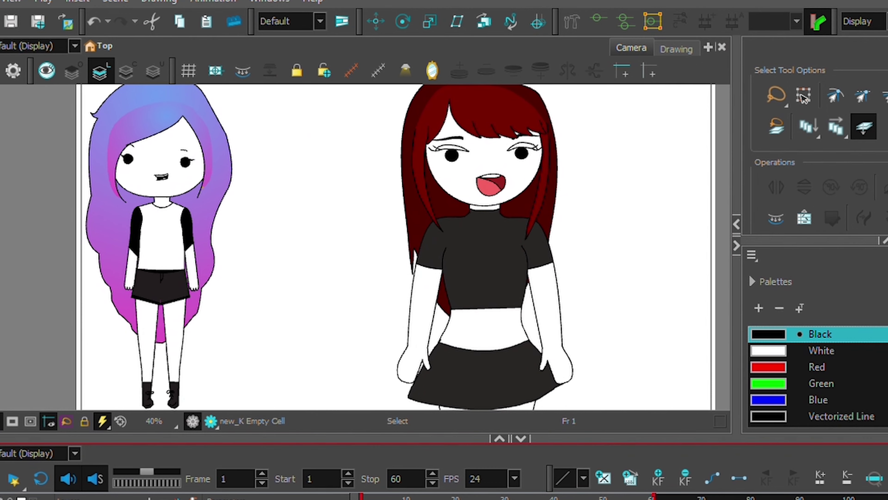
pyautogui.click(297, 71)
pyautogui.hotkey('shift', 't')
pyautogui.click(485, 256)
pyautogui.hotkey('shift', 'm')
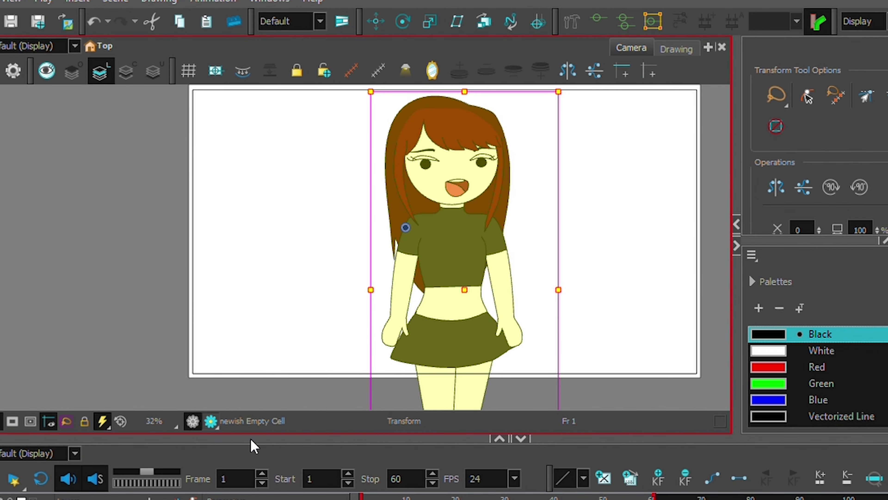
# - Scale down and reposition the red-haired character so the full body fits inside the camera frame
pyautogui.scroll(1, 670, 254)
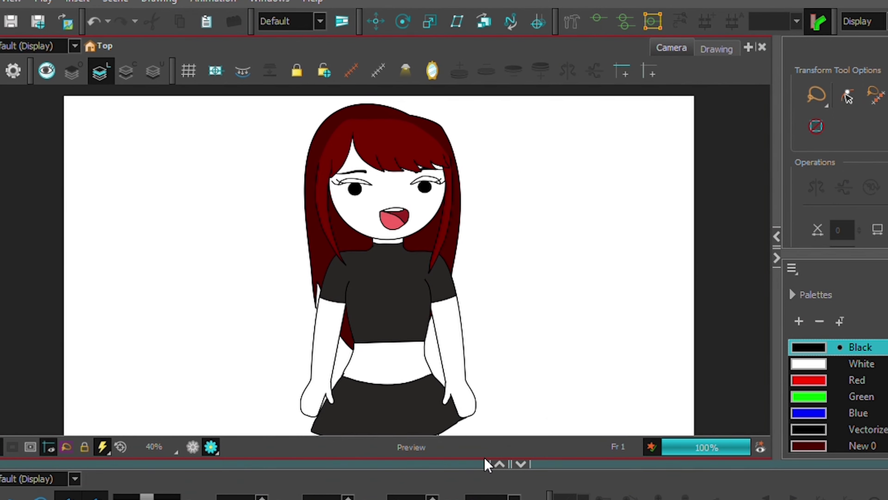
pyautogui.hotkey('ctrl', 'a')
pyautogui.moveTo(427, 133); pyautogui.dragTo(460, 105)
pyautogui.moveTo(430, 161); pyautogui.dragTo(458, 238)
pyautogui.click(734, 219)
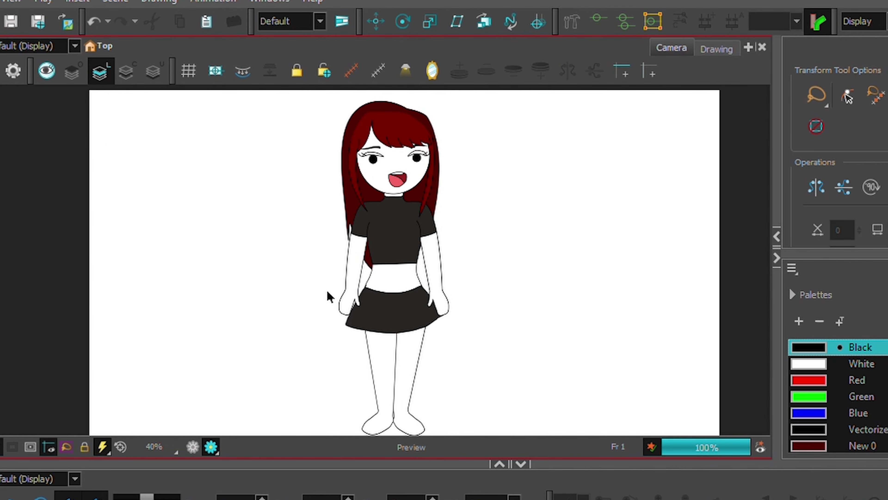
pyautogui.click(328, 296)
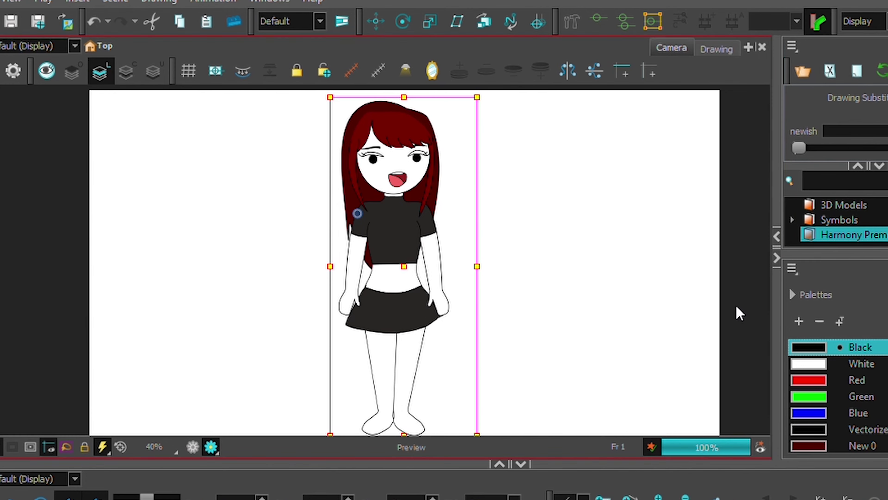
pyautogui.click(738, 313)
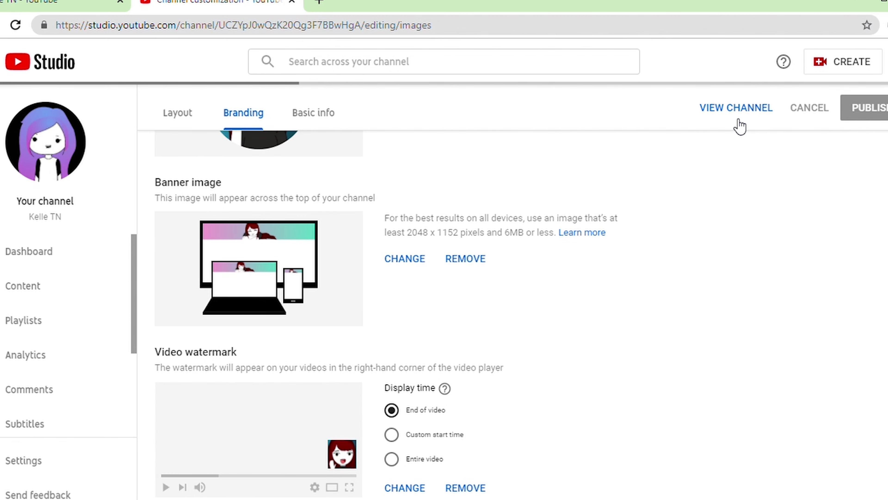
# - Switch to YouTube Studio, check the channel's branding images, and open the About section of the public channel page
pyautogui.scroll(-3, 617, 238)
pyautogui.scroll(-3, 620, 237)
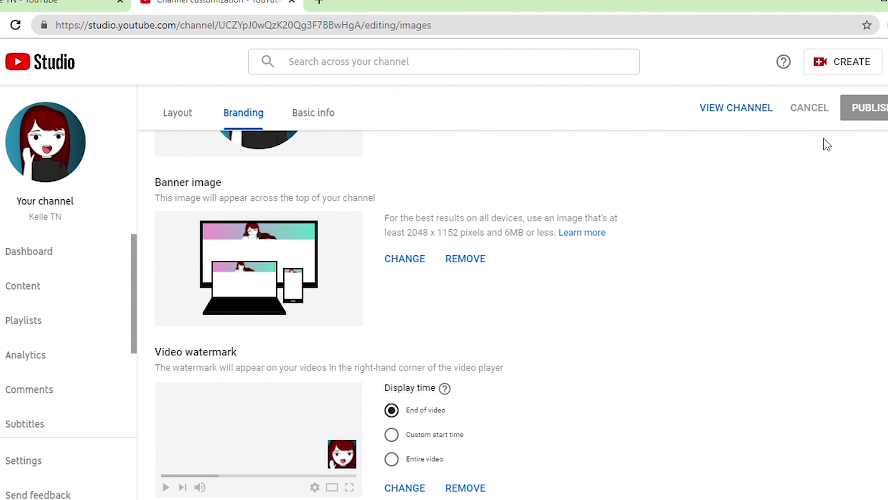
pyautogui.click(886, 62)
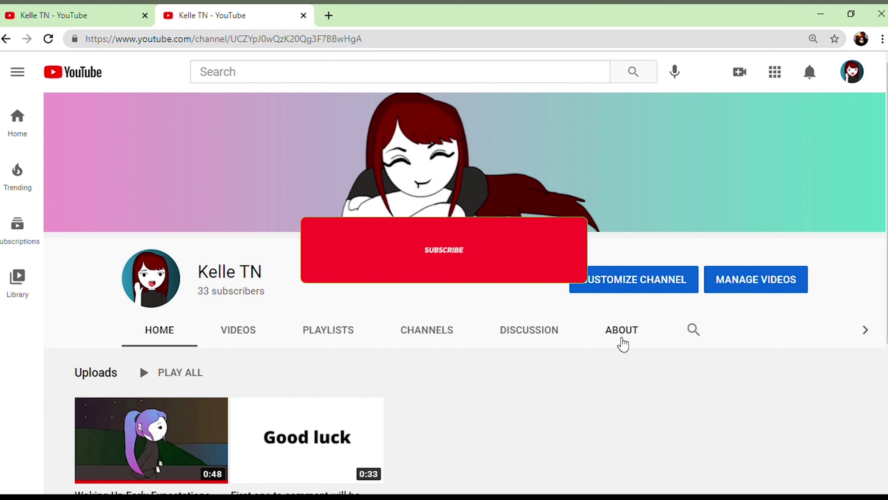
pyautogui.click(622, 343)
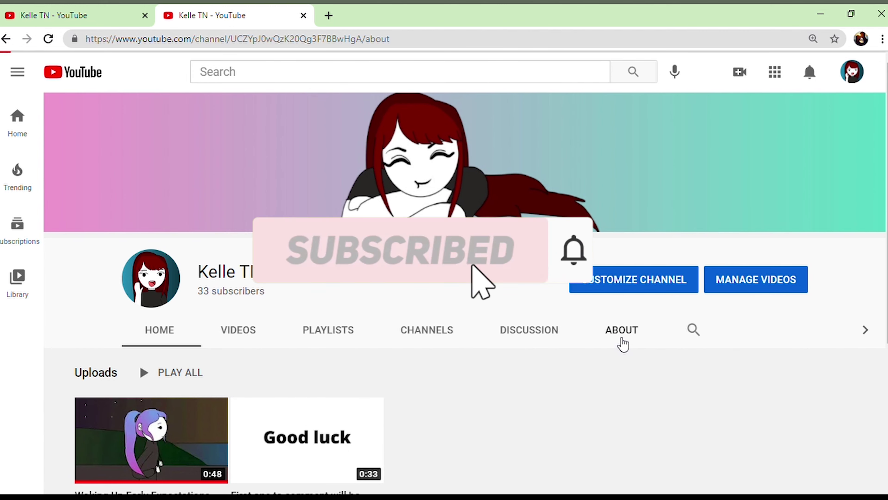